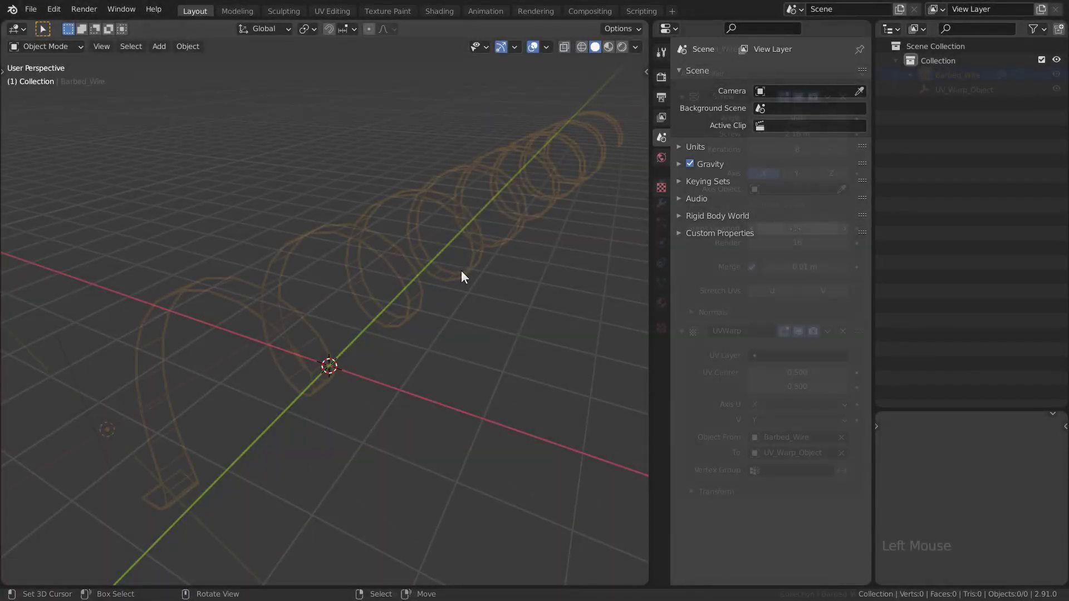
Preview the barbed-wire coil with its material and overlays hidden, and try varying the modifier's Screw distance
key("shift+z")
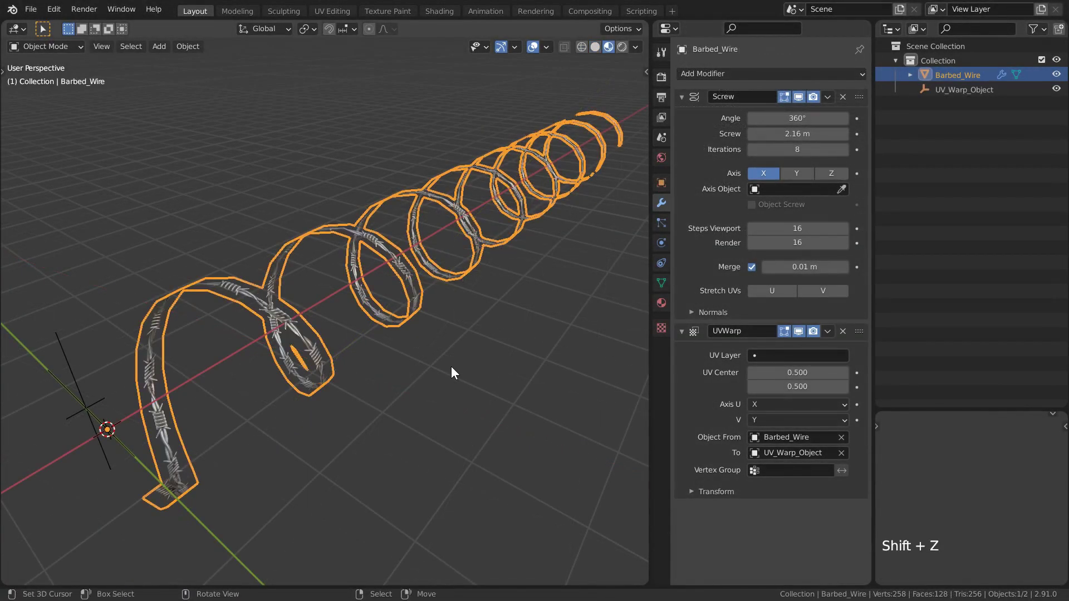
key("shift+alt+z")
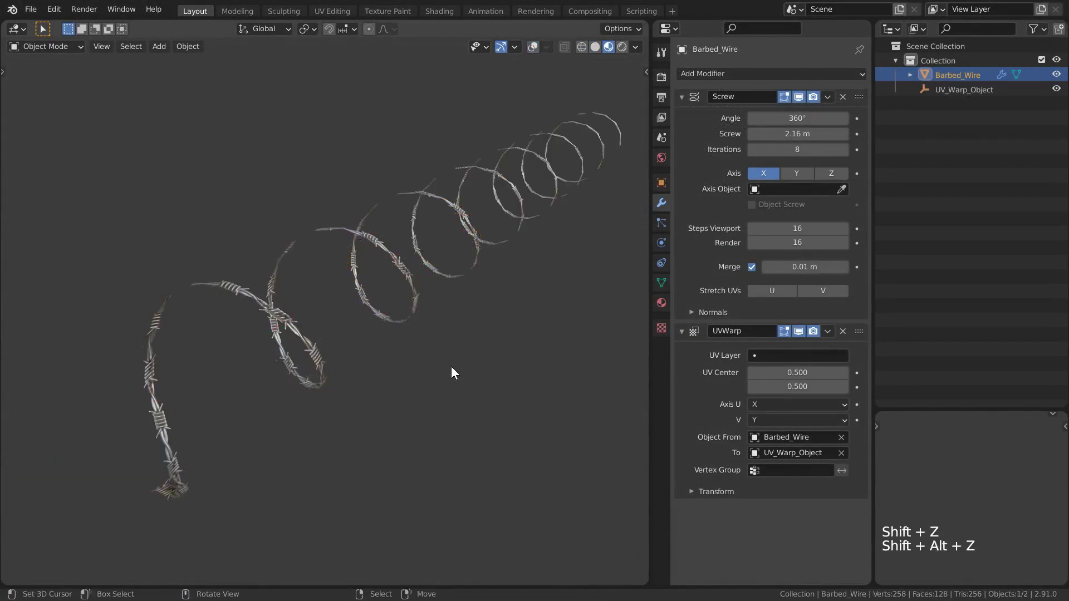
scroll(468, 364, "down", 2)
mouse_move(486, 363)
middle_mouse_down("shift")
mouse_move(527, 327)
mouse_move(483, 375)
middle_mouse_up("shift")
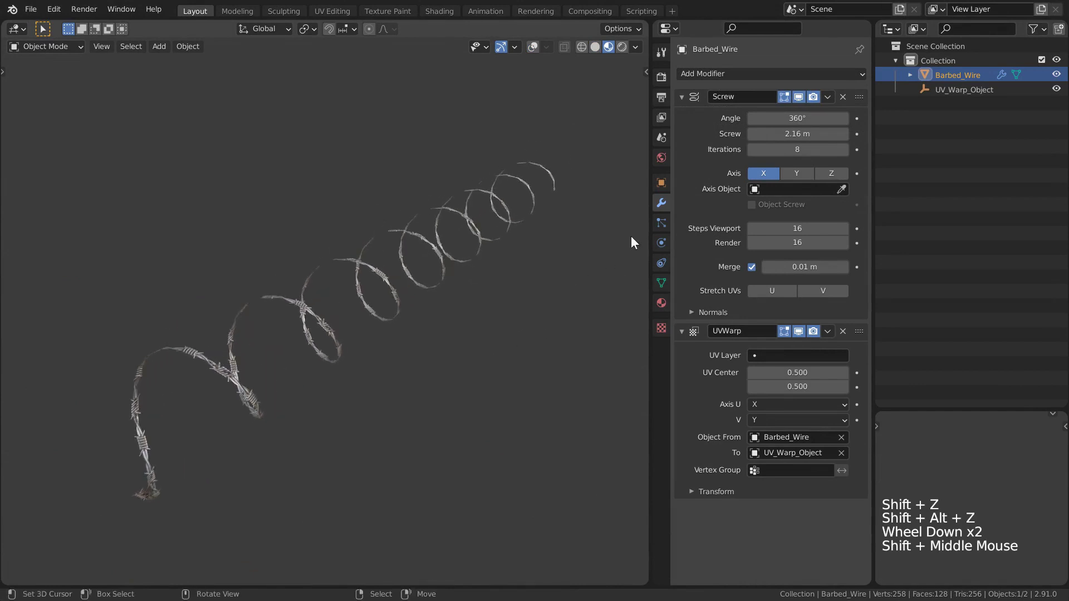
left_click(797, 133)
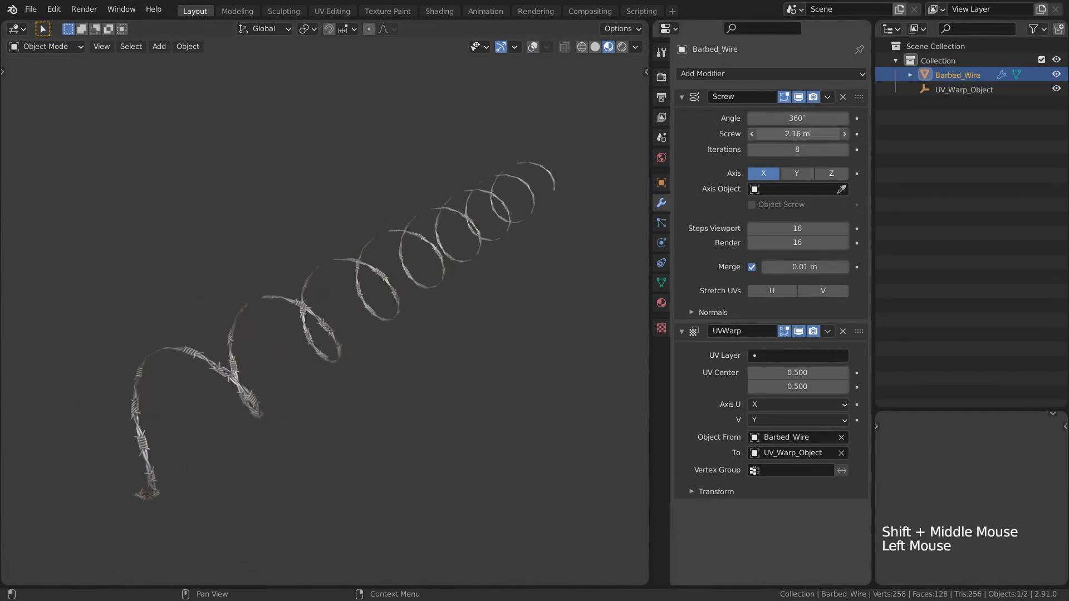
mouse_move(797, 134)
left_mouse_down("shift")
mouse_move(759, 134)
mouse_move(797, 133)
mouse_move(804, 150)
left_mouse_up("shift")
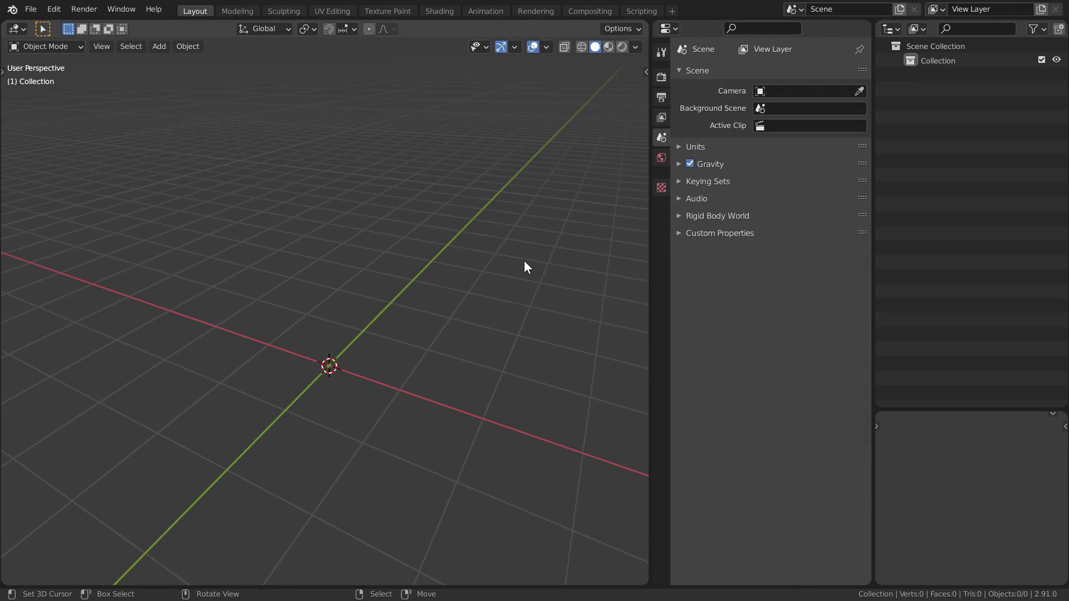
Add a plane mesh at the origin of the empty scene
key("shift+a")
mouse_move(427, 121)
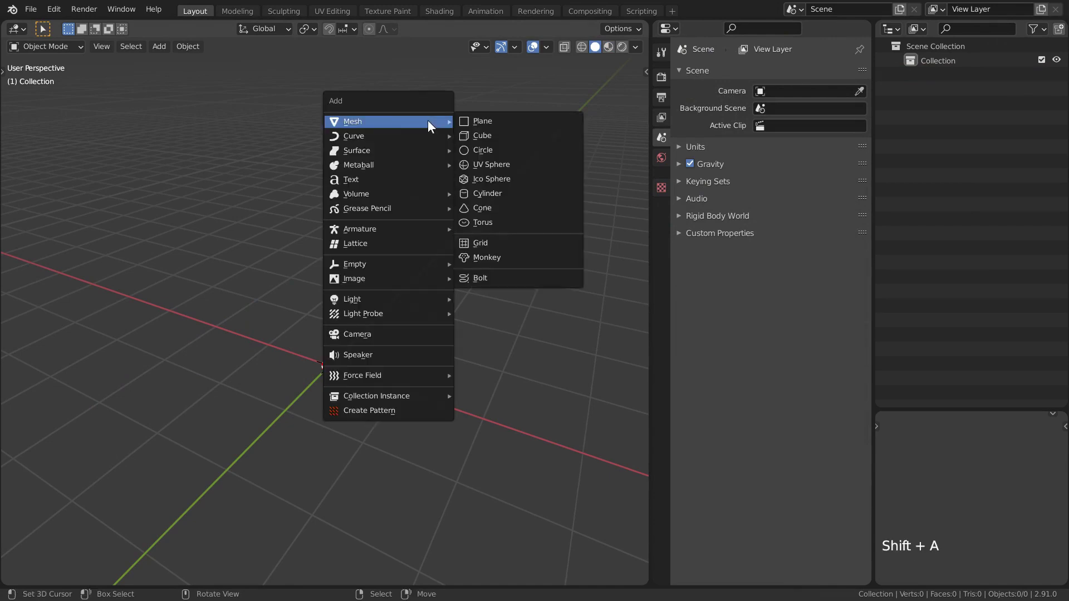
left_click(482, 117)
scroll(401, 290, "up", 2)
middle_click_drag(390, 356, 332, 336)
In Edit Mode, cut one centred edge loop across the plane along the X axis
key("Tab")
key("ctrl+r")
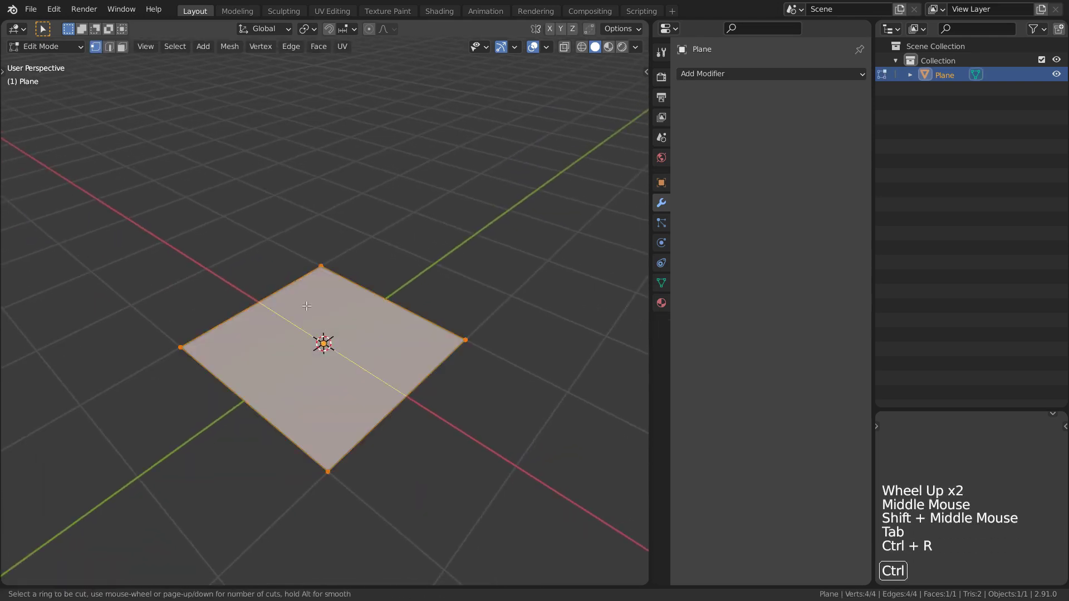
left_click(307, 305)
right_click(306, 306)
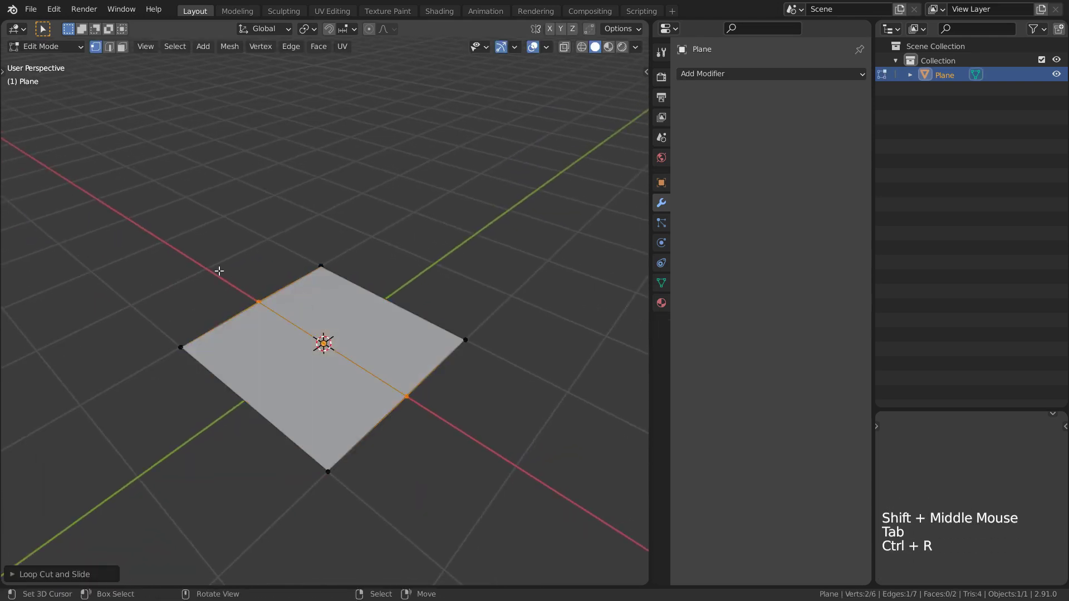
Delete the vertices of the plane's two outer edges parallel to the loop, and select the remaining middle edge
right_click(256, 414, "alt")
right_click(418, 301, "alt+shift")
key("x")
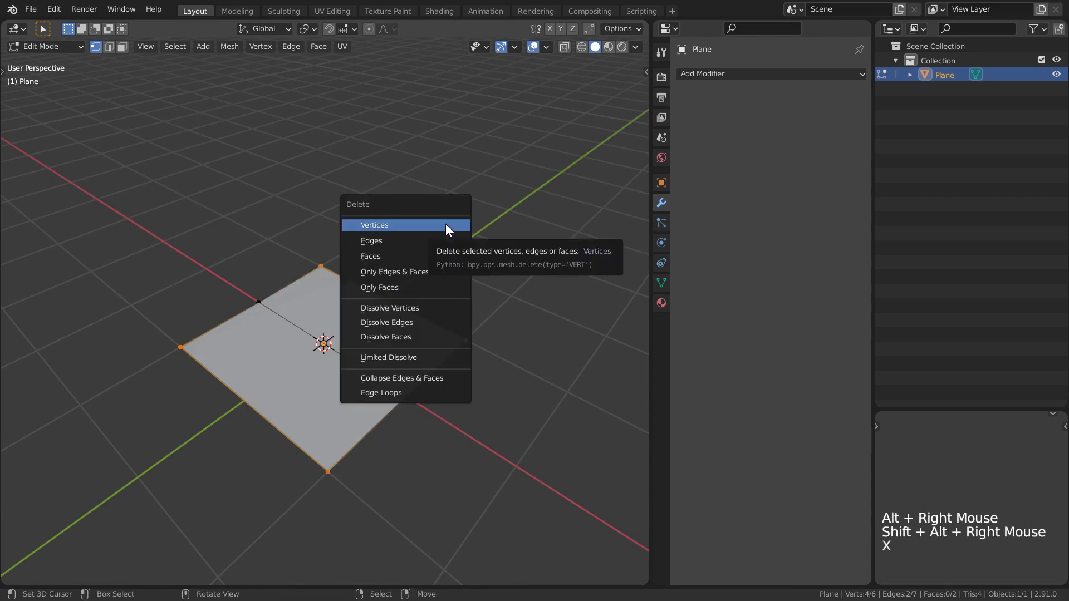
left_click(446, 225)
middle_click_drag(399, 299, 444, 298)
key("a")
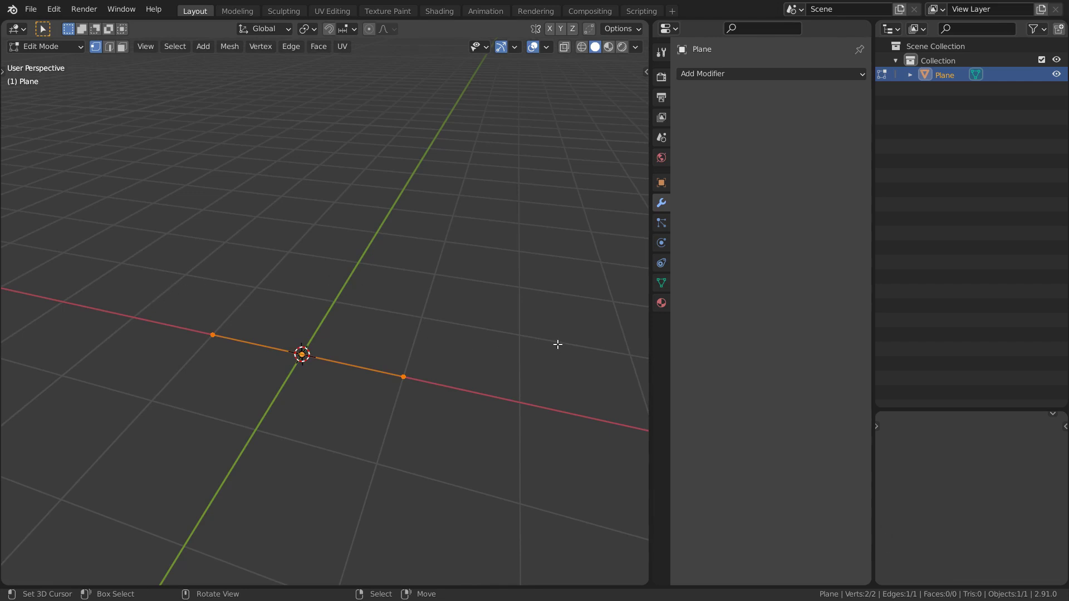
Add a Screw modifier to the plane and set its axis to X
left_click(719, 78)
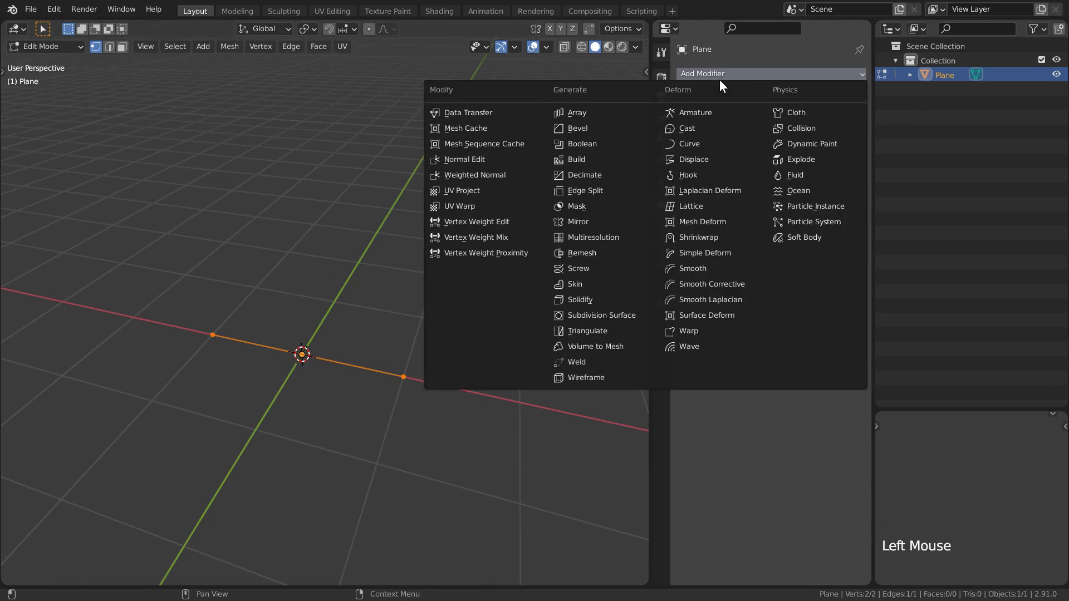
left_click(587, 272)
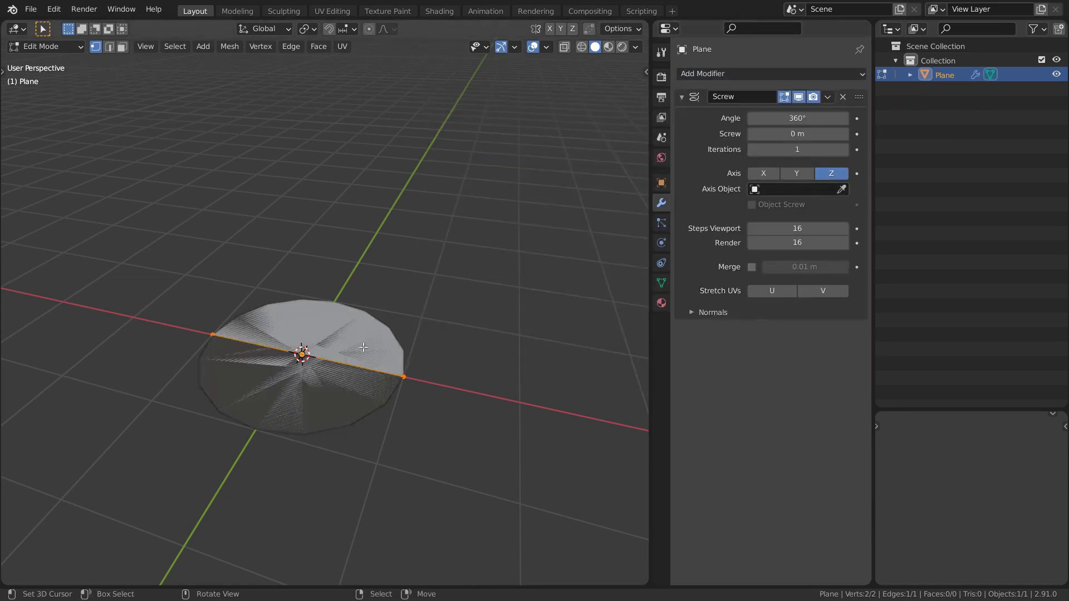
left_click(777, 172)
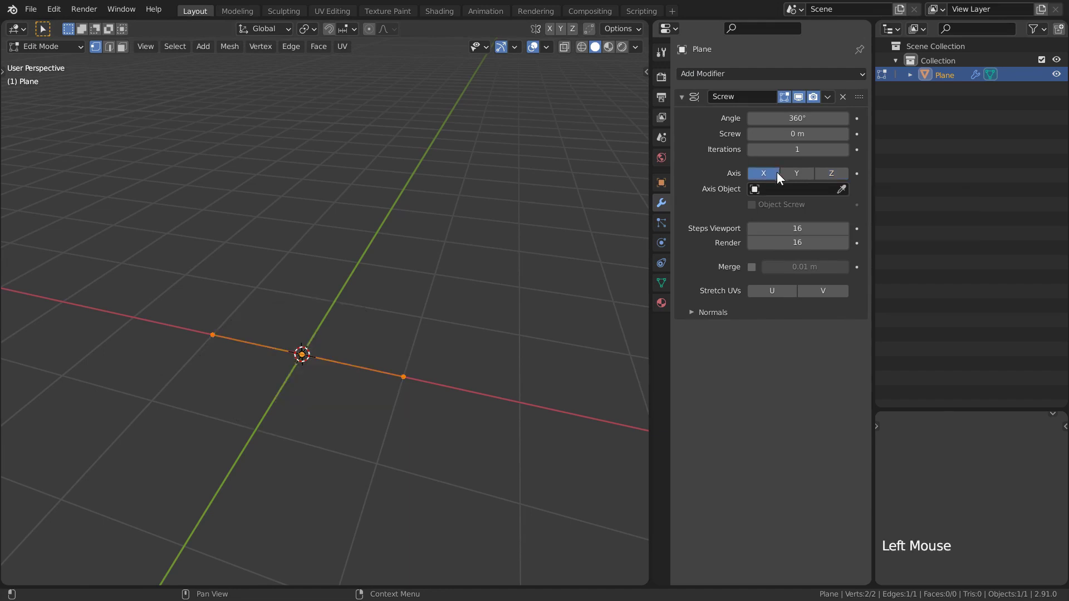
Move the edge along the negative Y axis with snapping to form a cylinder, and check its shape in wireframe
middle_click_drag(512, 398, 482, 406)
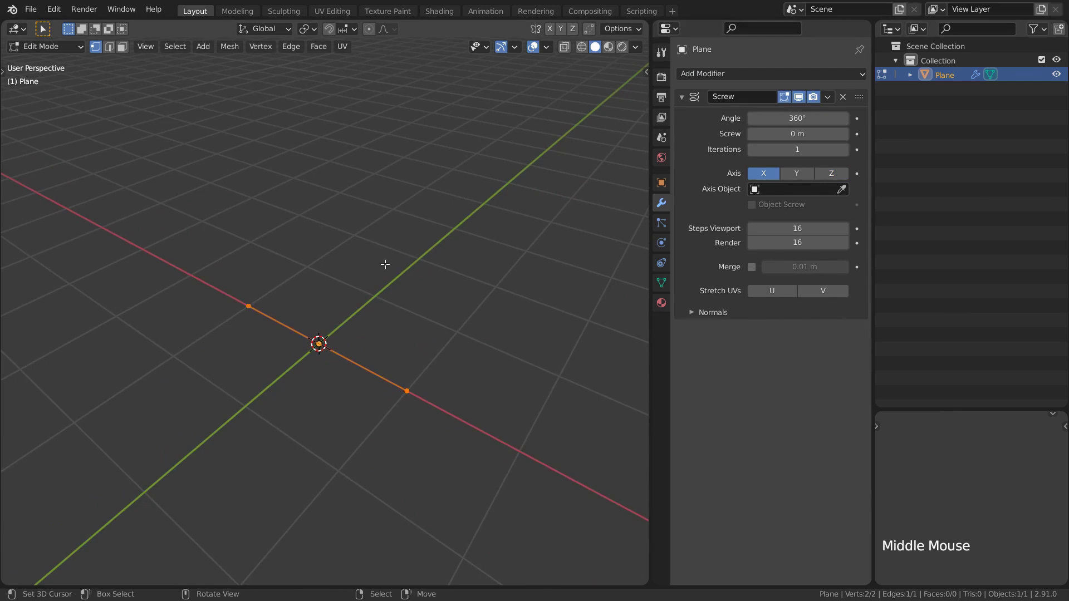
middle_click_drag(501, 353, 494, 327, "shift")
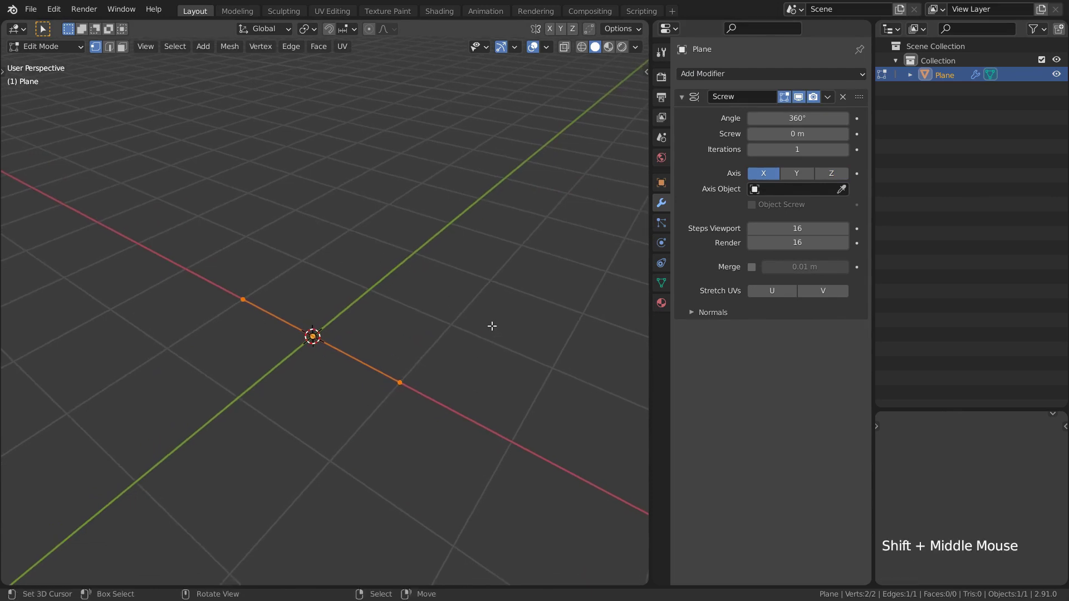
key("g")
key("y")
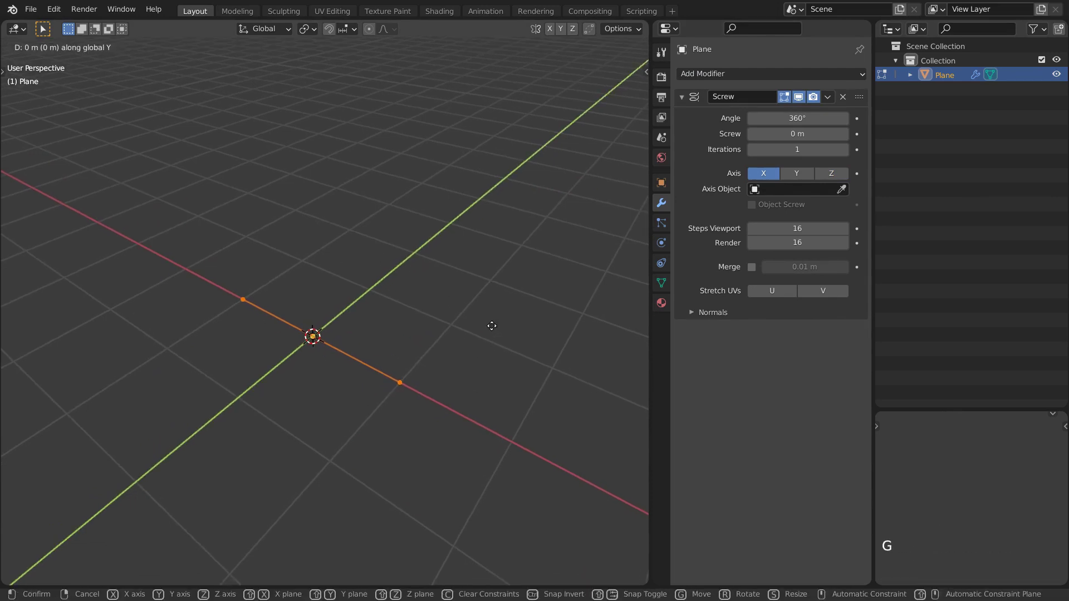
key("ctrl")
left_click(424, 386)
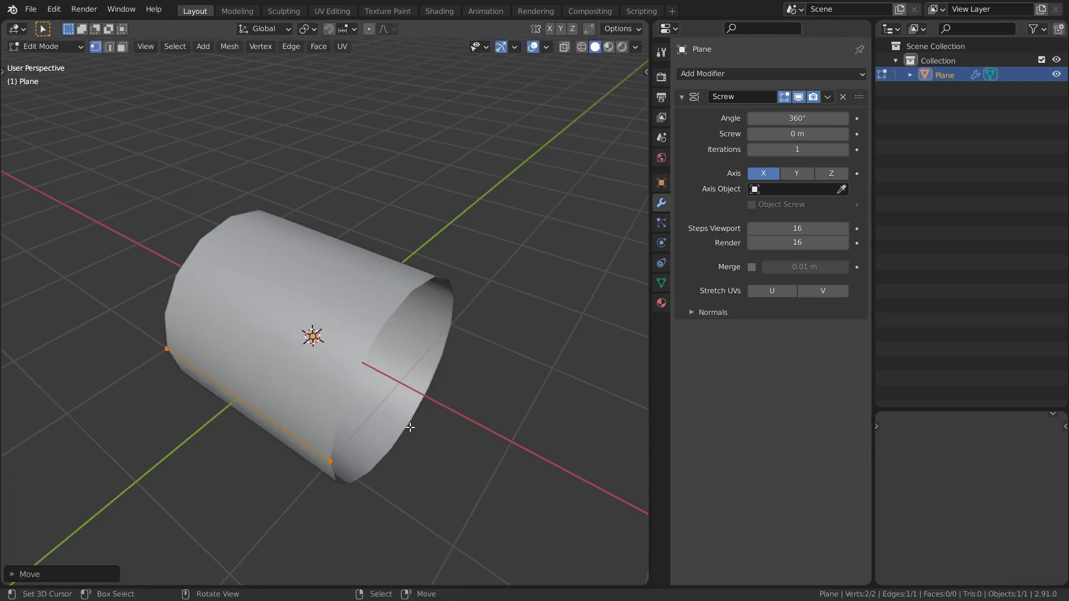
key("shift+z")
mouse_move(411, 427)
middle_mouse_down()
mouse_move(394, 372)
mouse_move(301, 439)
middle_mouse_up()
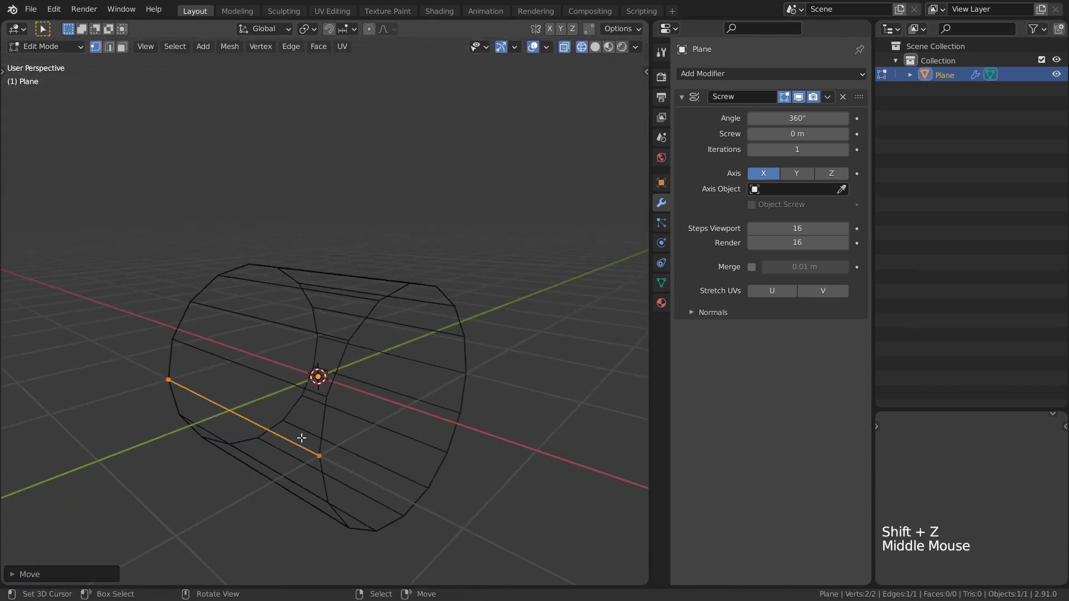
middle_click_drag(412, 349, 454, 370)
key("shift+z")
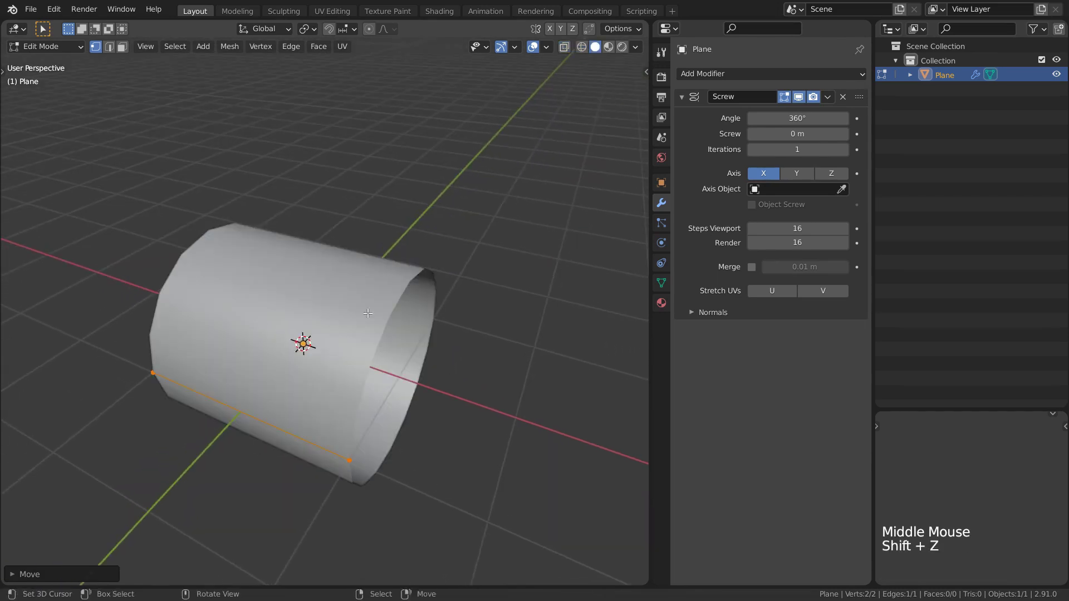
Set the Screw modifier's Screw distance to 1.5 m
middle_click_drag(367, 314, 482, 313)
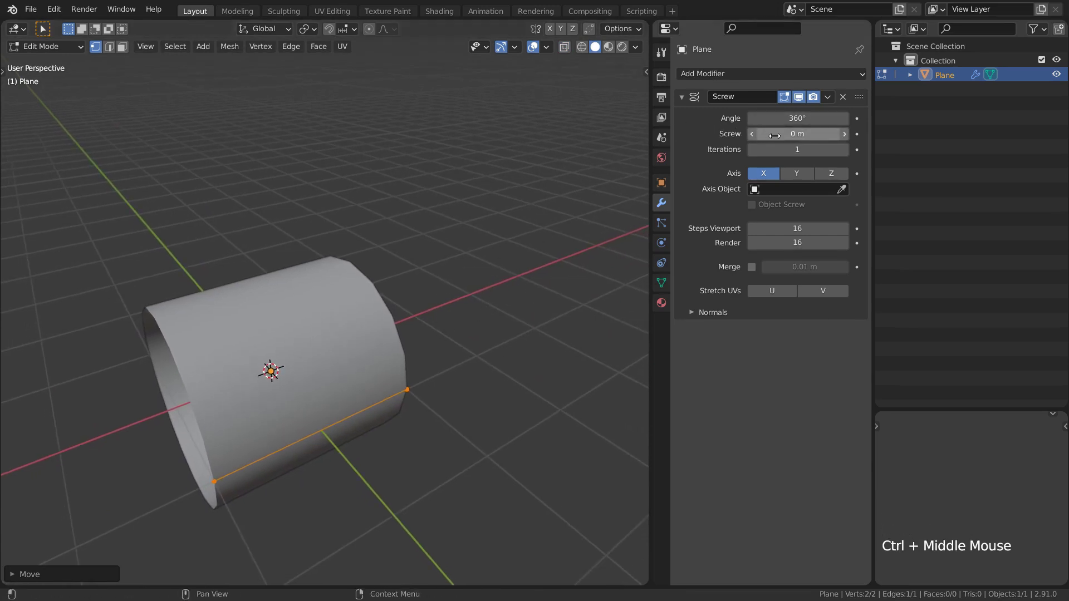
left_click_drag(755, 132, 798, 132)
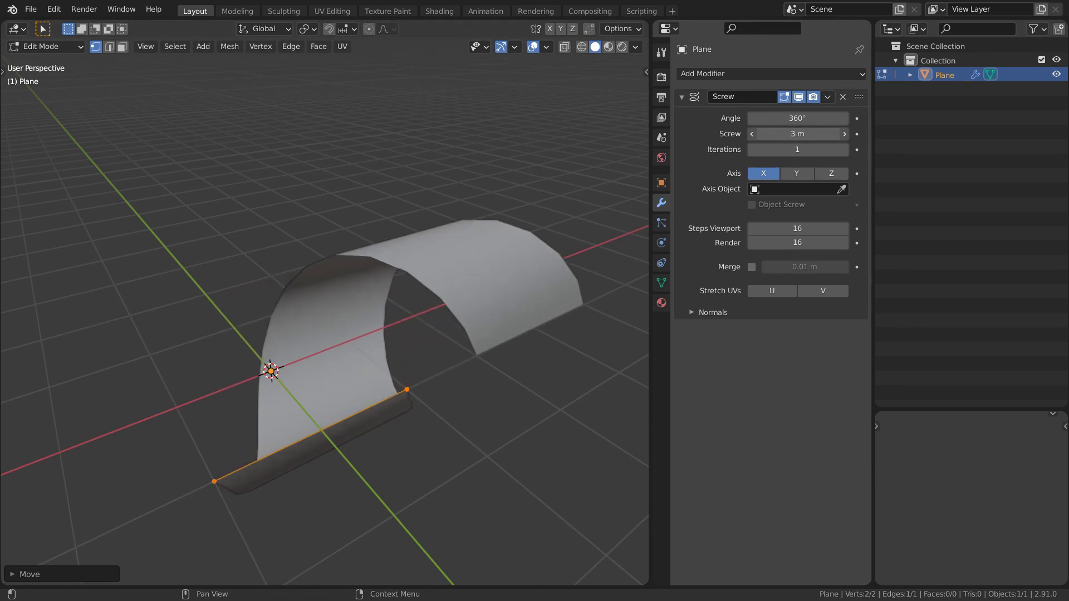
left_click(775, 134)
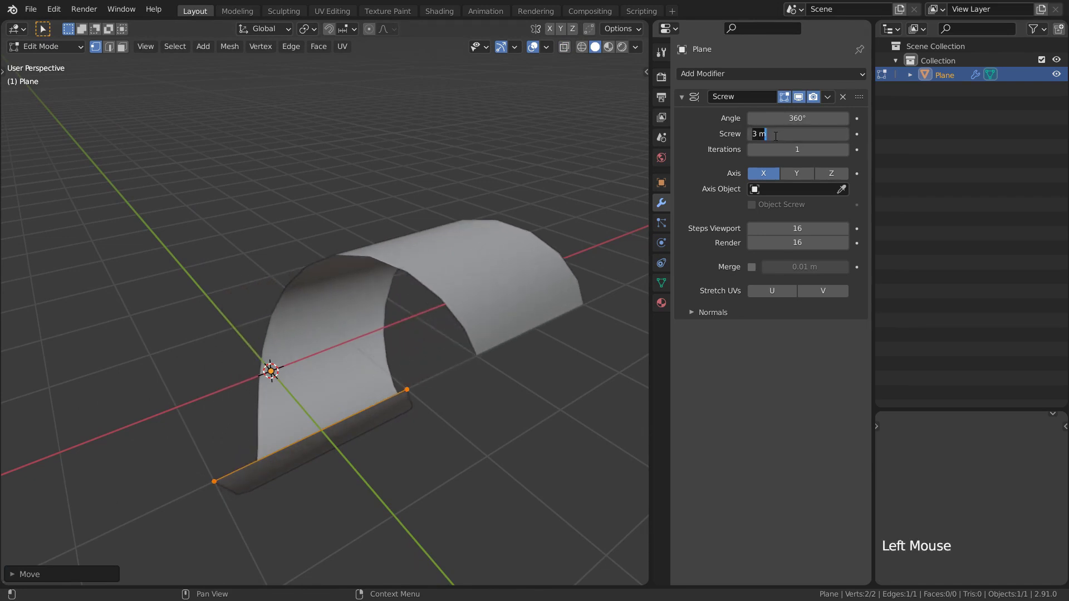
type("1.5")
key("Return")
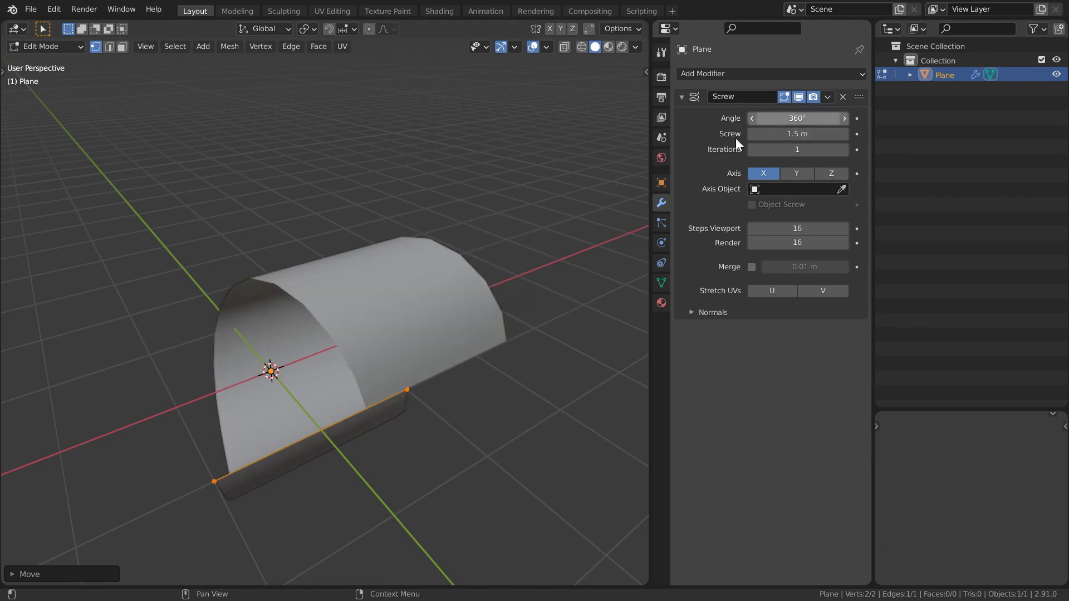
Scale the edge to 0.5 to narrow the strip, and return to Object Mode
key("s")
key("ctrl")
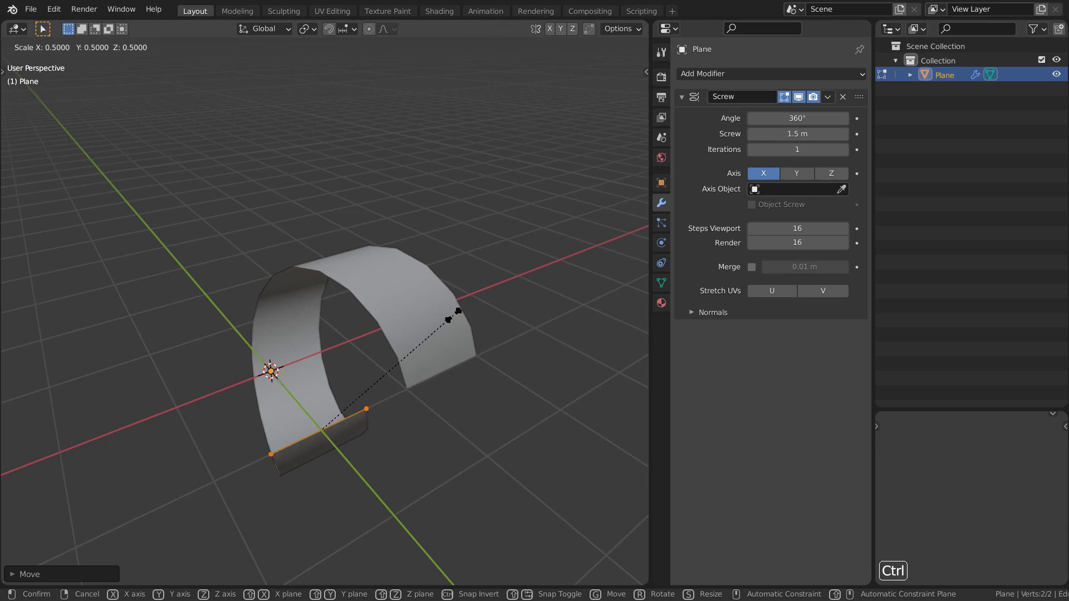
left_click(453, 315)
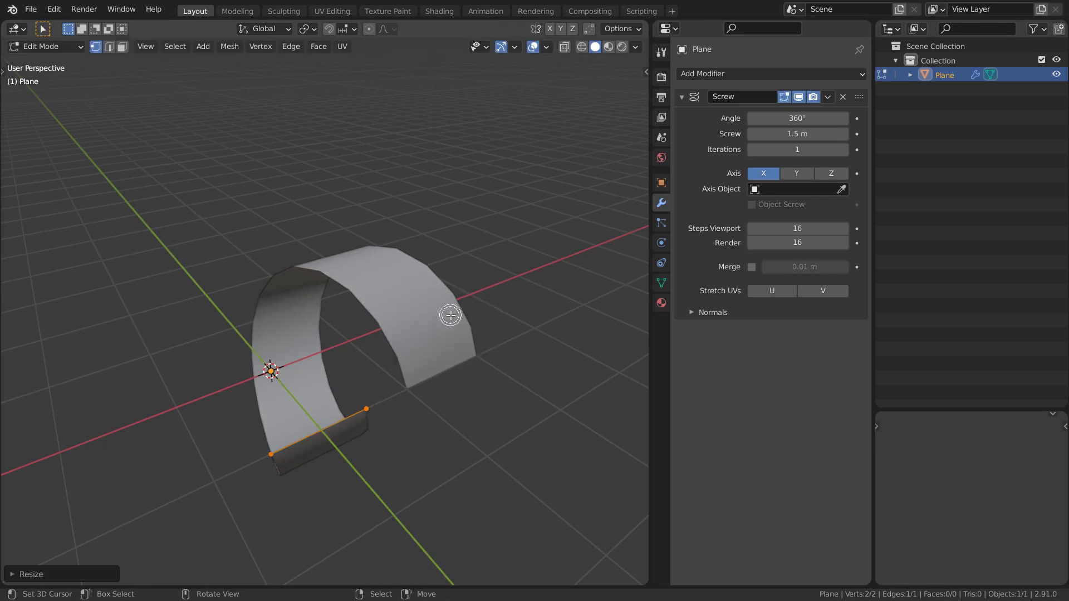
key("Tab")
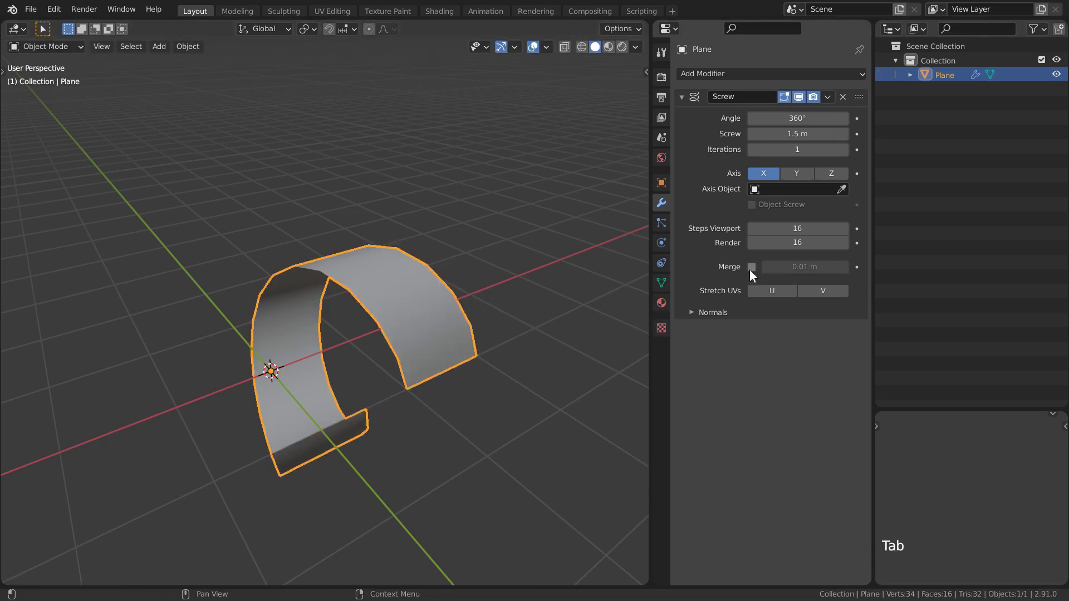
Enable Merge on the Screw modifier, set its Iterations to 5, and deselect the coil
left_click(751, 268)
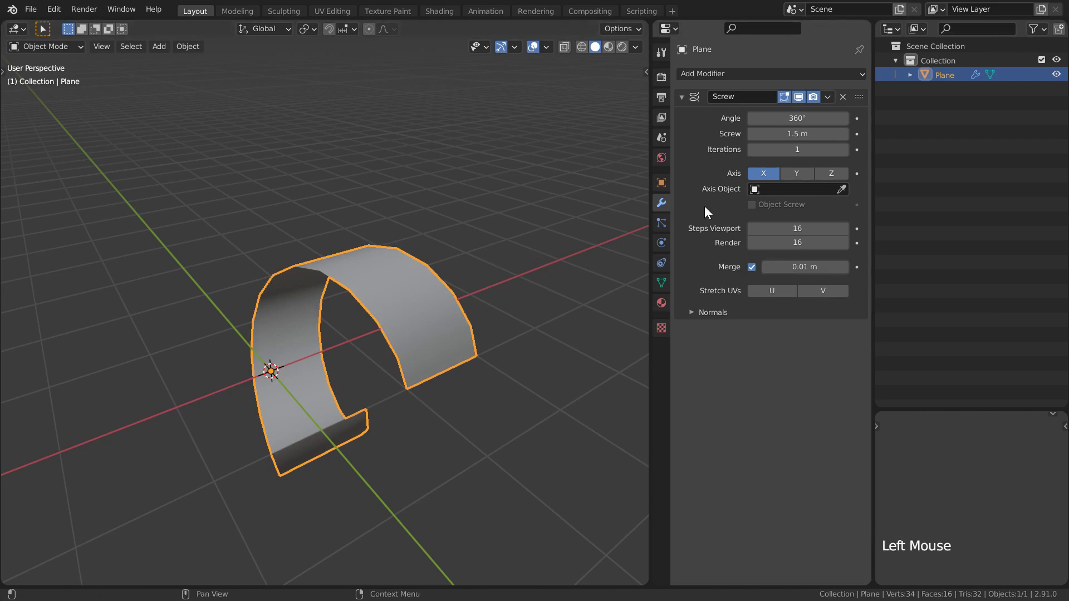
left_click(844, 150)
left_click(844, 149)
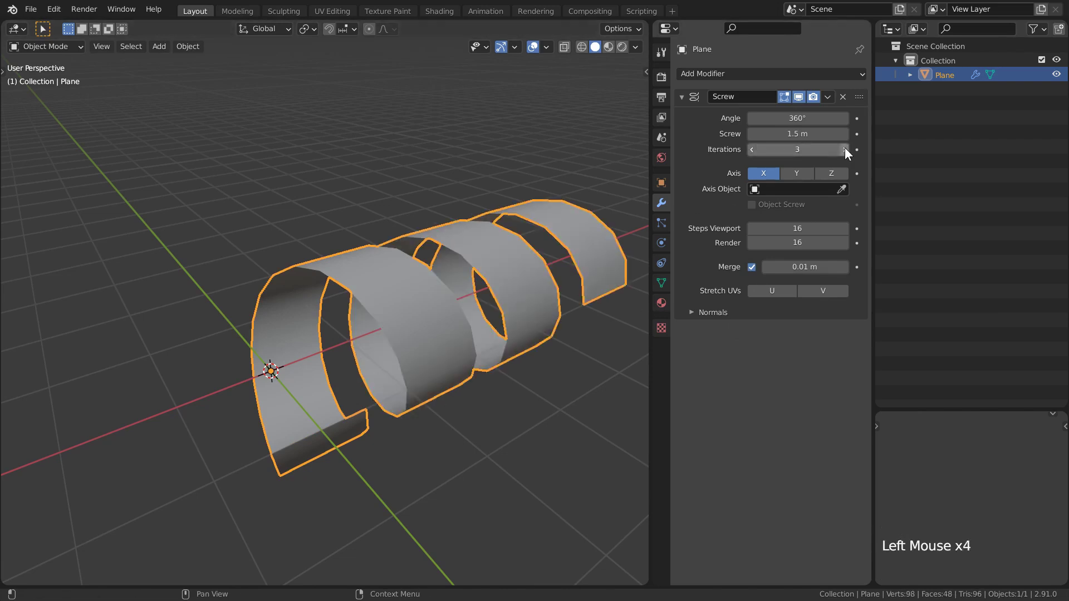
left_click(844, 149)
left_click(844, 150)
middle_click_drag(557, 233, 515, 253)
key("alt+a")
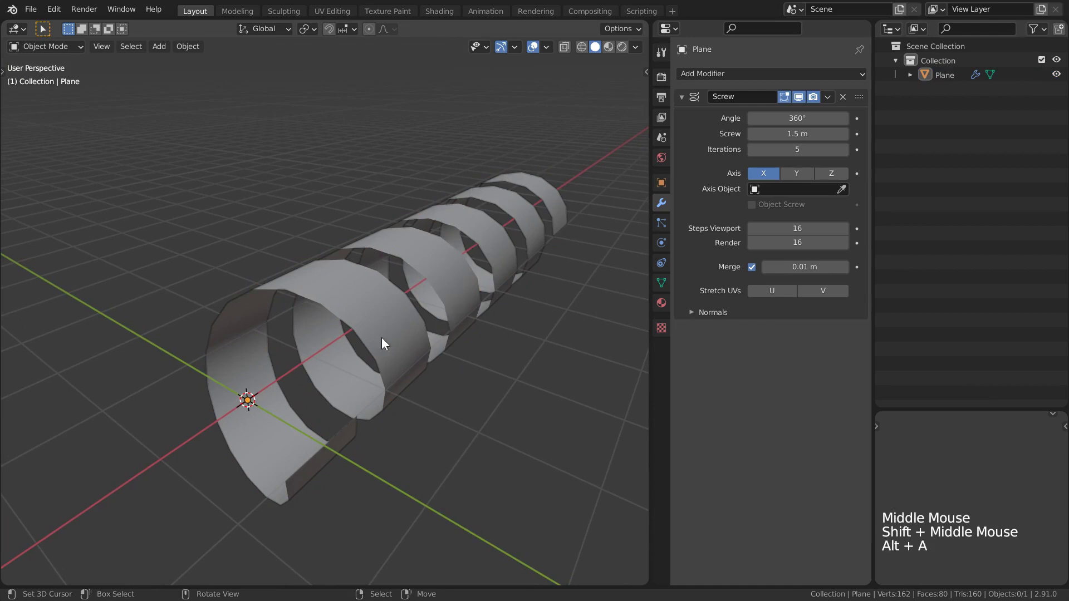
scroll(380, 337, "down", 2)
middle_click_drag(380, 337, 300, 324)
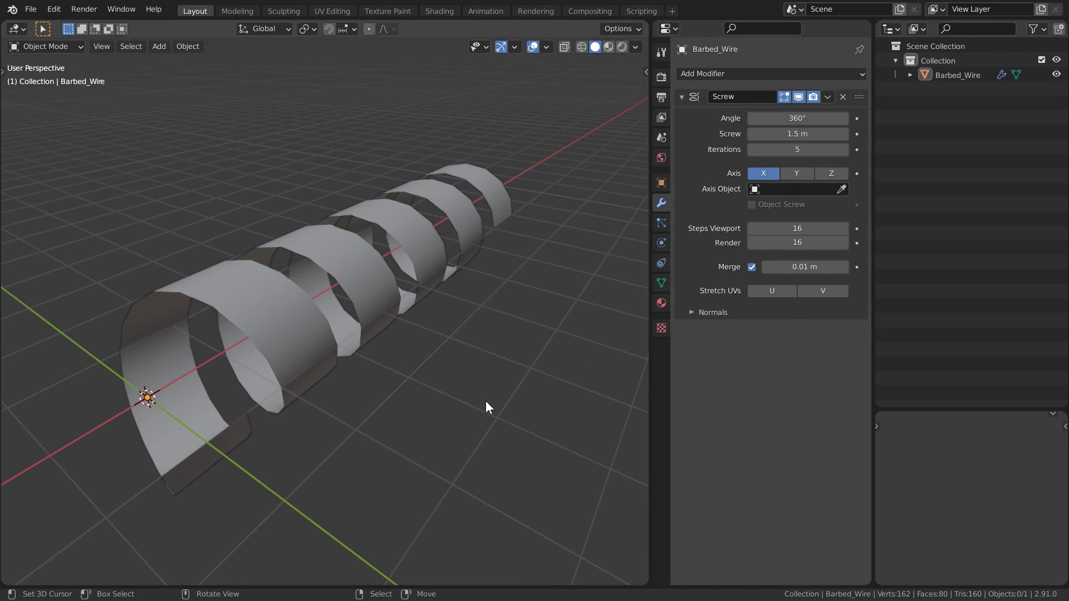
Switch to the Shading workspace and create a new material named "Barbed Wire" for the coil
left_click(445, 13)
mouse_move(504, 214)
middle_mouse_down()
mouse_move(565, 234)
mouse_move(717, 219)
mouse_move(580, 176)
mouse_move(492, 186)
middle_mouse_up()
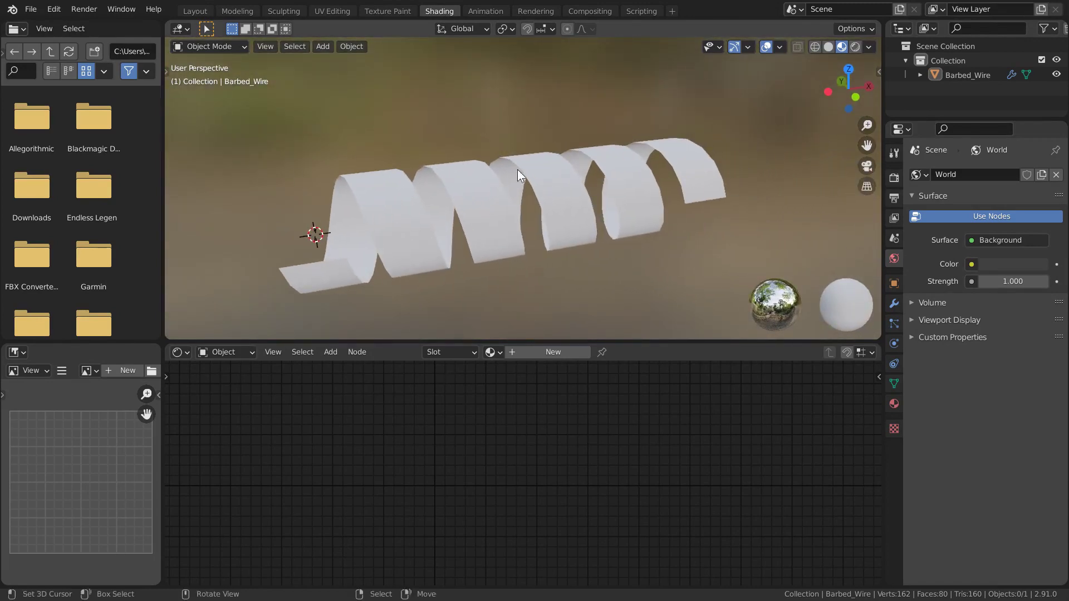
left_click(543, 354)
double_click(542, 354)
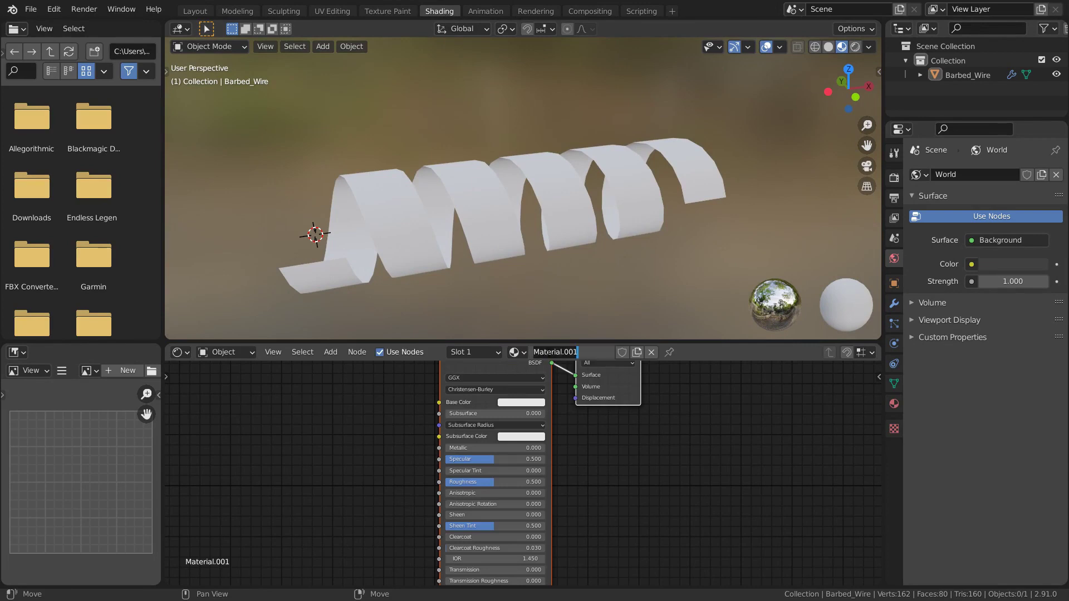
type("Barbed Wire")
key("Return")
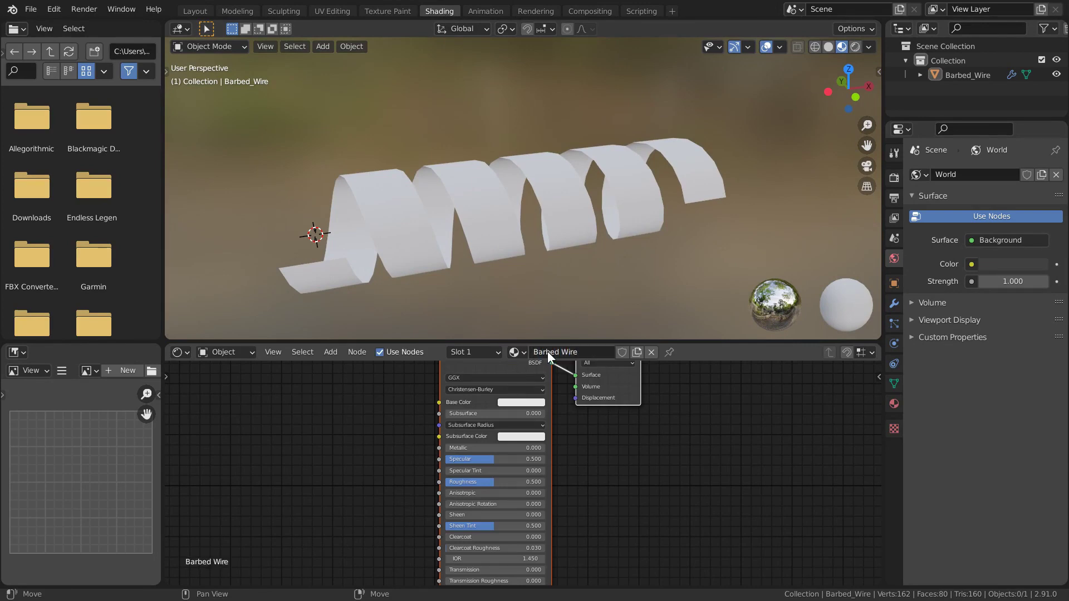
Add linked Texture Coordinate, Mapping and Image Texture nodes to the Principled BSDF's Base Color and place them away from the shader
scroll(426, 469, "down", 2)
middle_click_drag(427, 469, 465, 449)
left_click(466, 450)
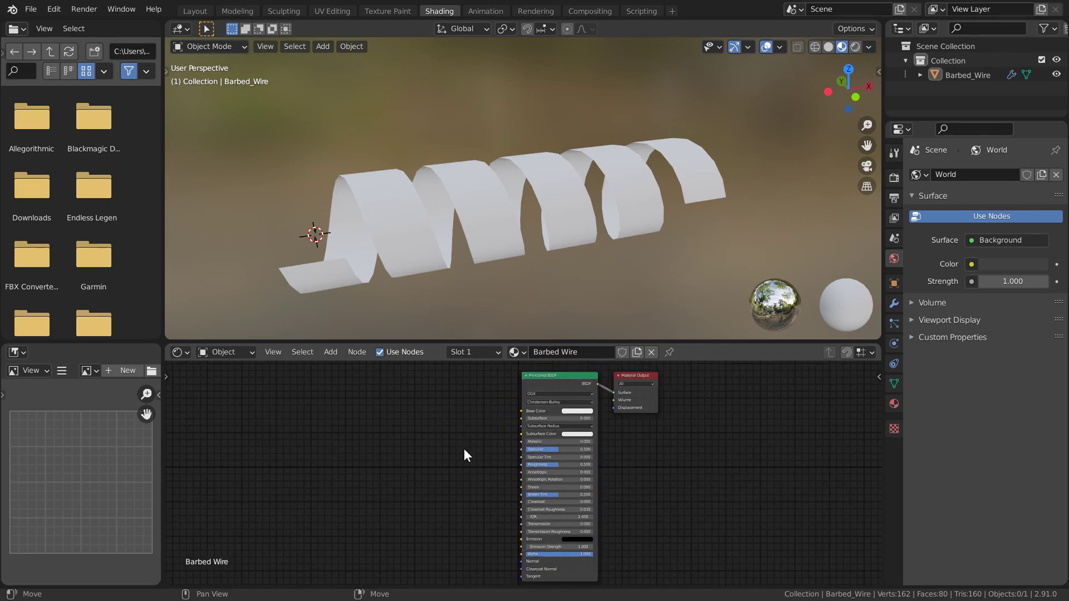
left_click(529, 382)
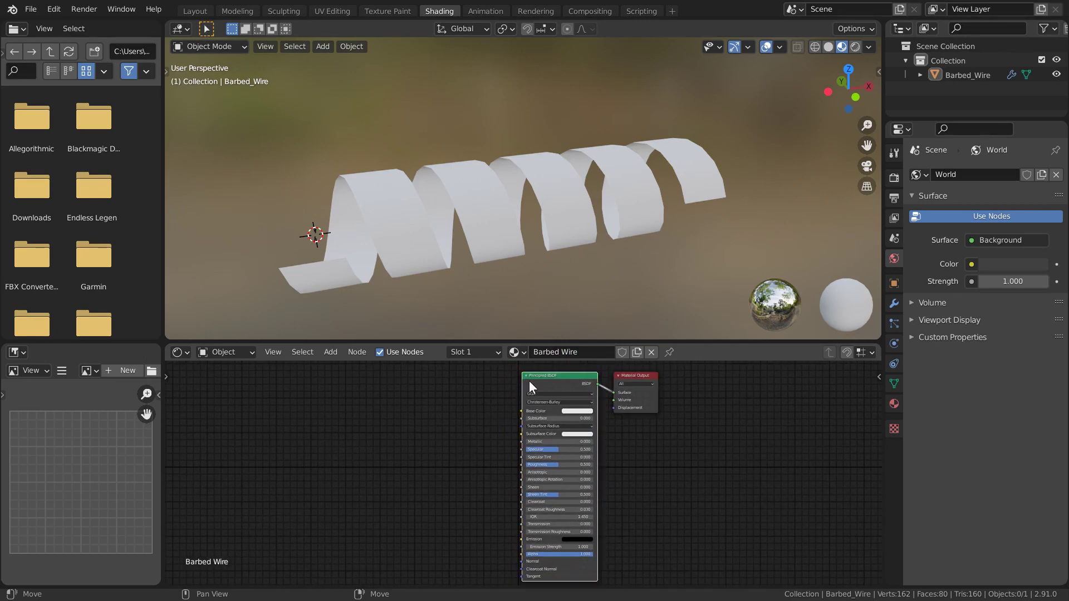
key("ctrl+t")
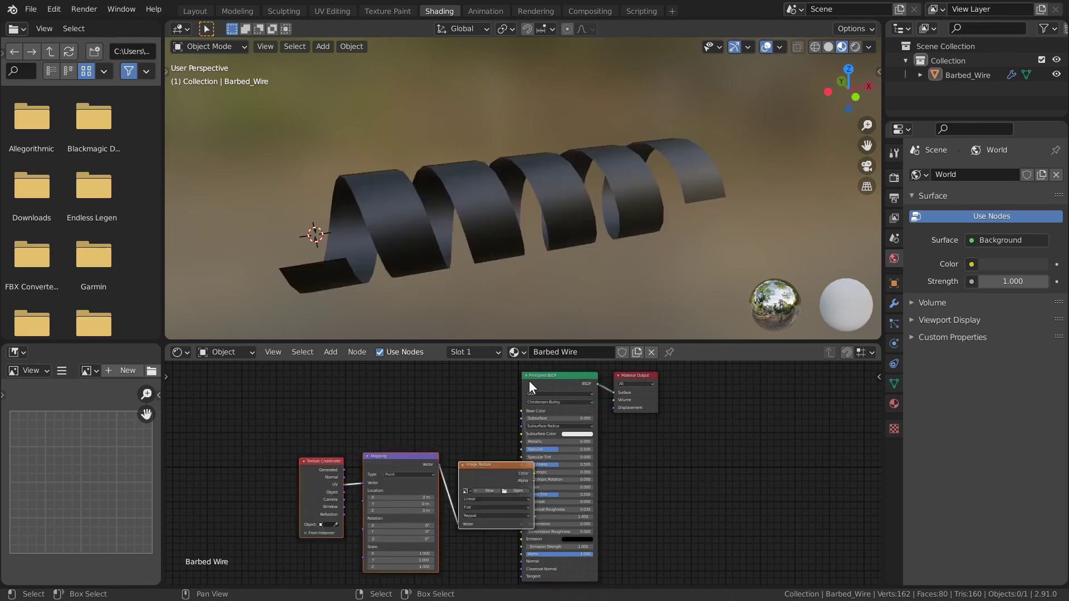
key("g")
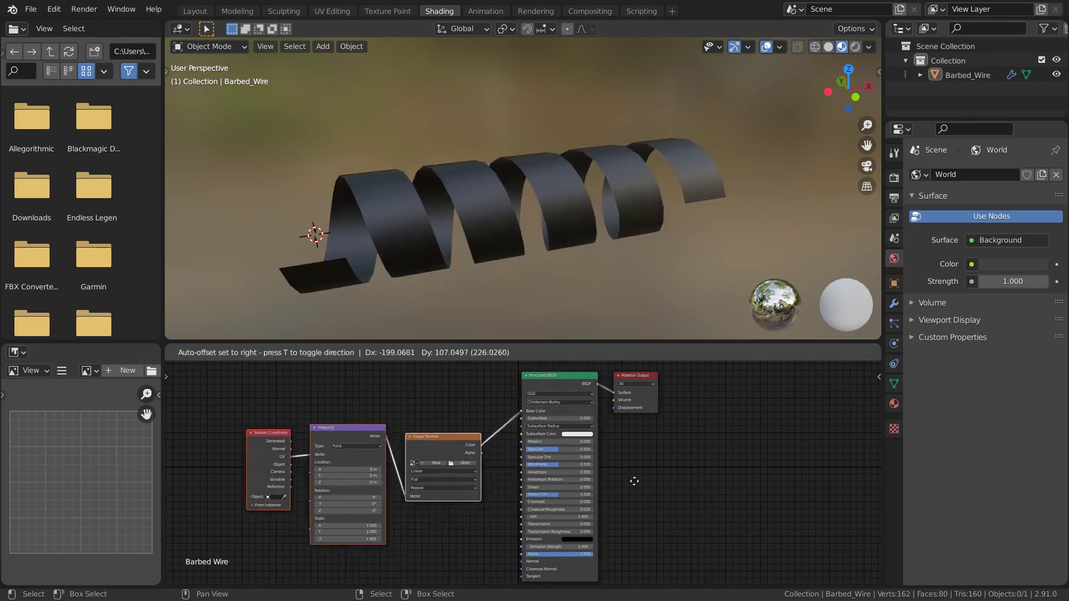
left_click(606, 442)
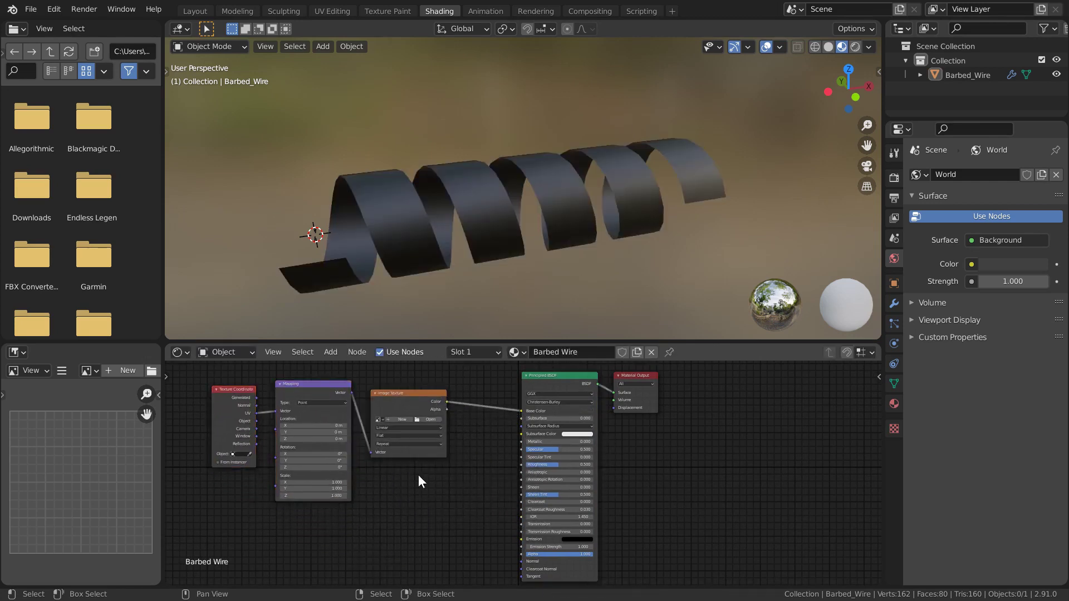
key("shift+a")
left_click(393, 433)
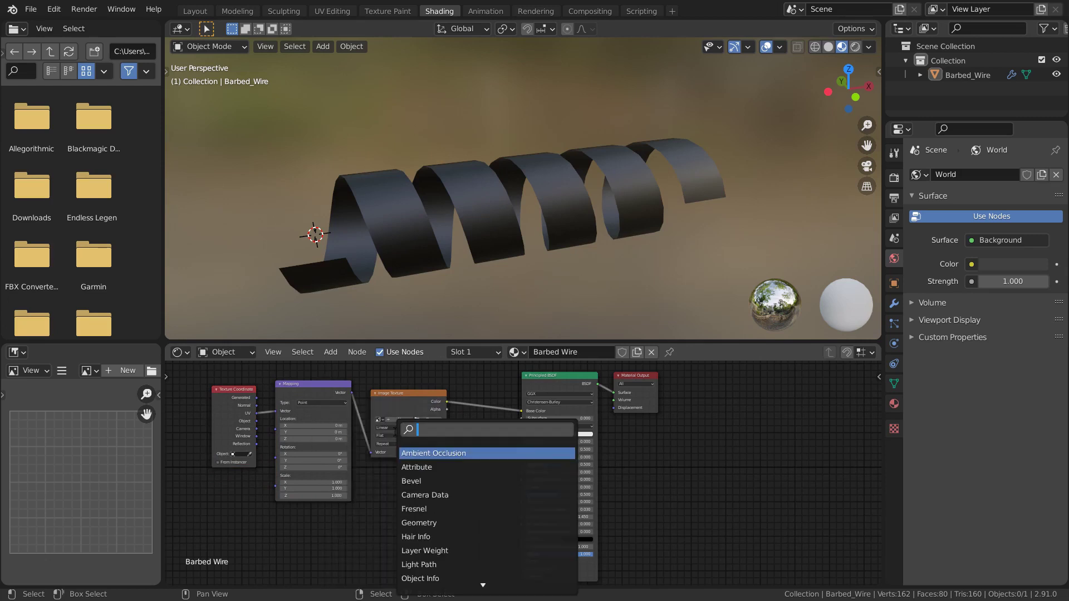
type("image")
key("Return")
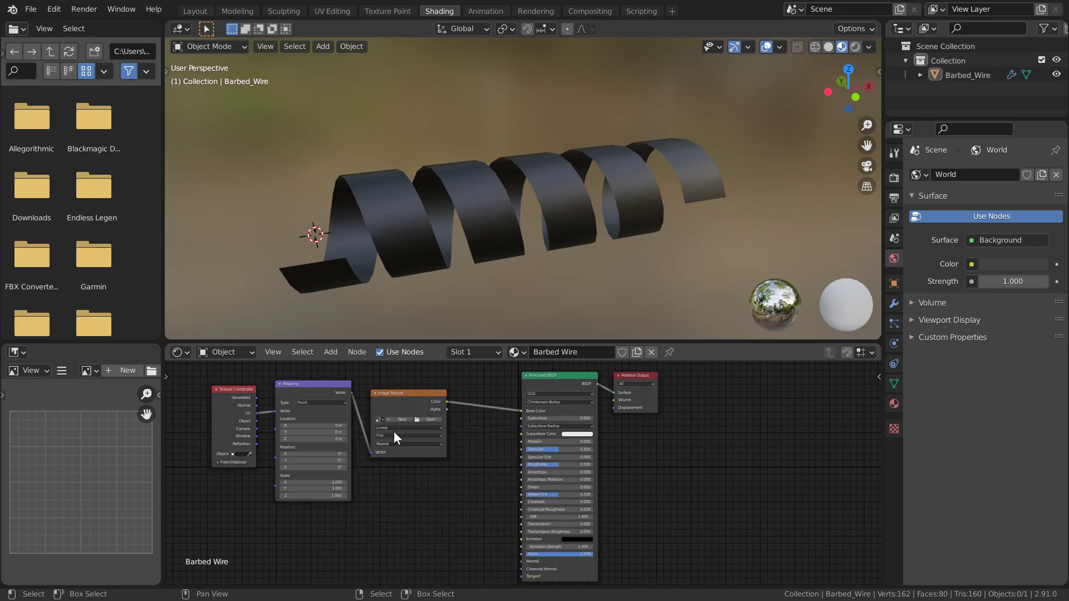
Open the Barbed_Wire base color image in the Image Texture node linked to Base Color
scroll(402, 417, "up", 3)
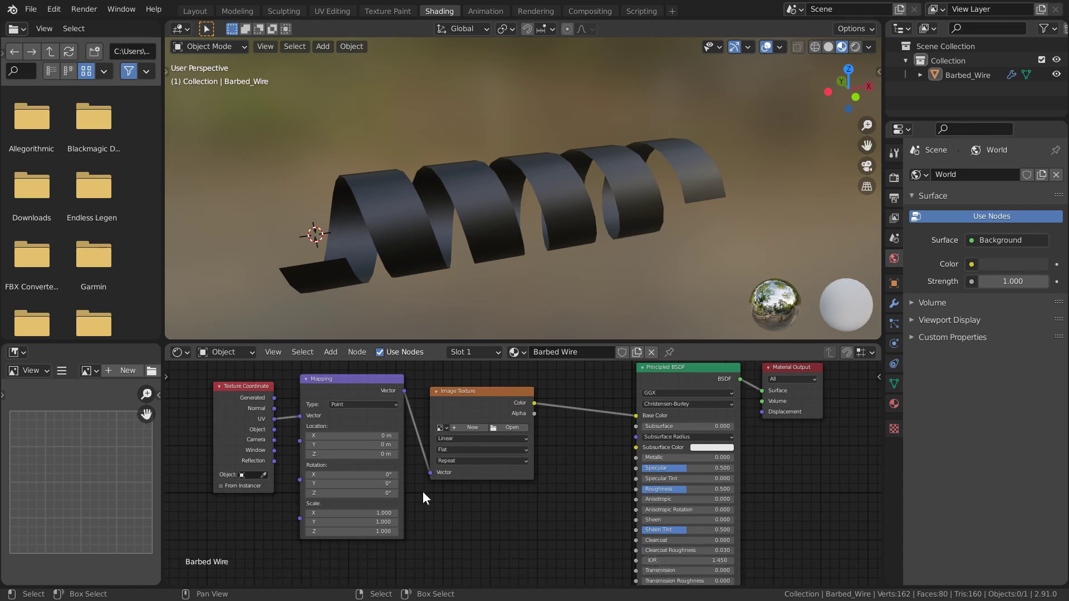
left_click(502, 394)
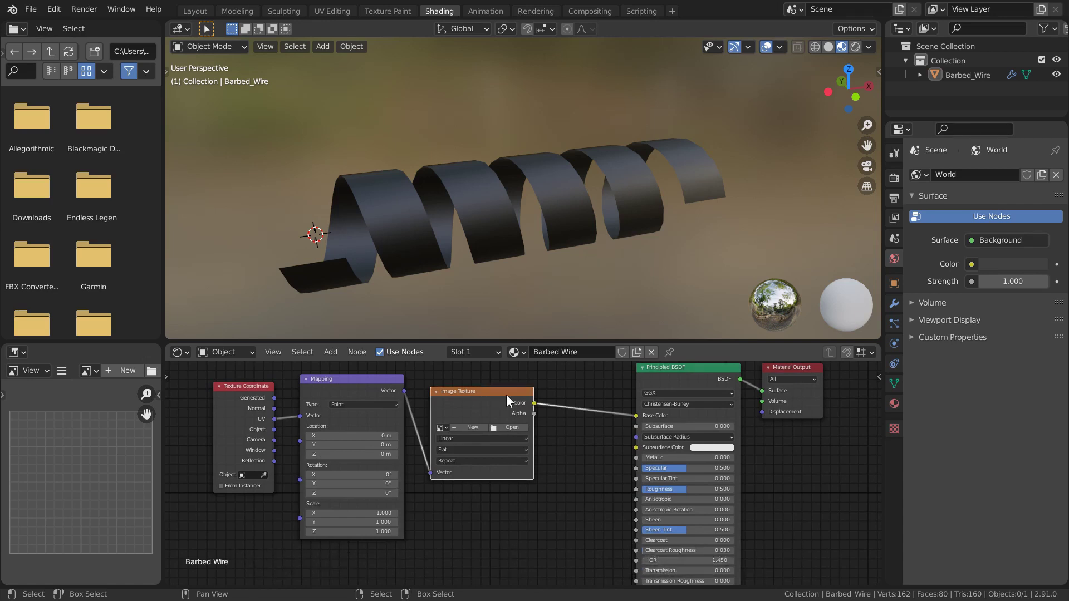
left_click(516, 426)
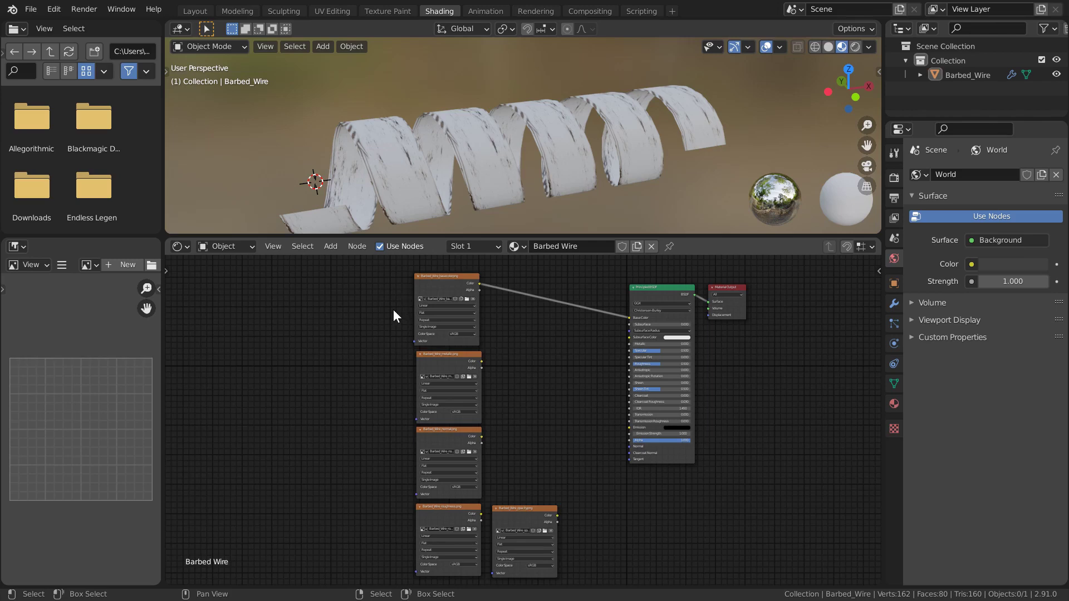
Set the Color Space of the metallic, normal, roughness and opacity image textures to Non-Color
scroll(387, 440, "up", 3)
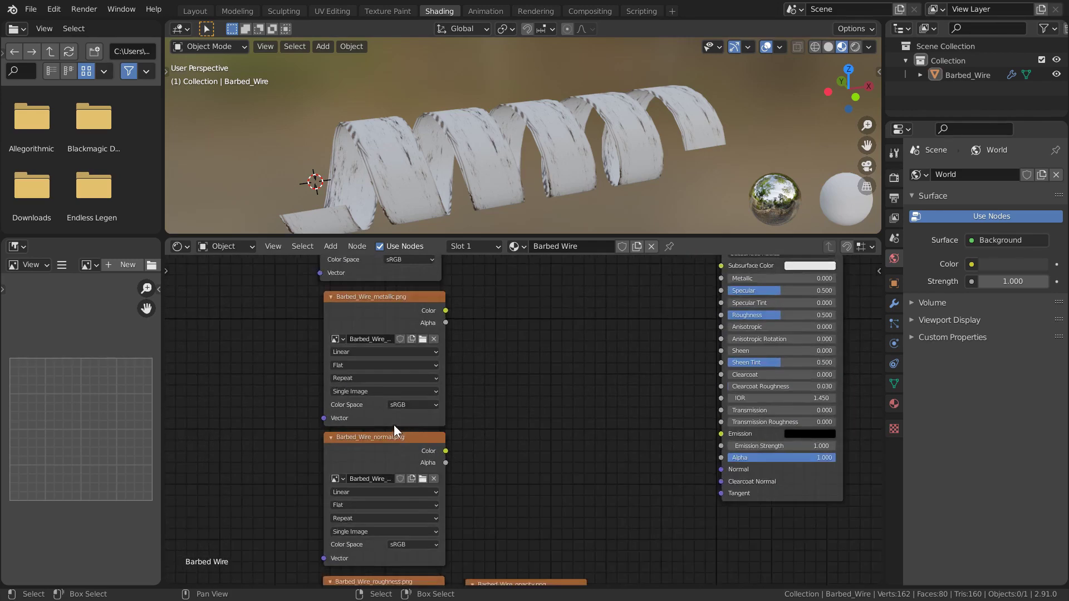
middle_click_drag(393, 425, 471, 389)
left_click(462, 374)
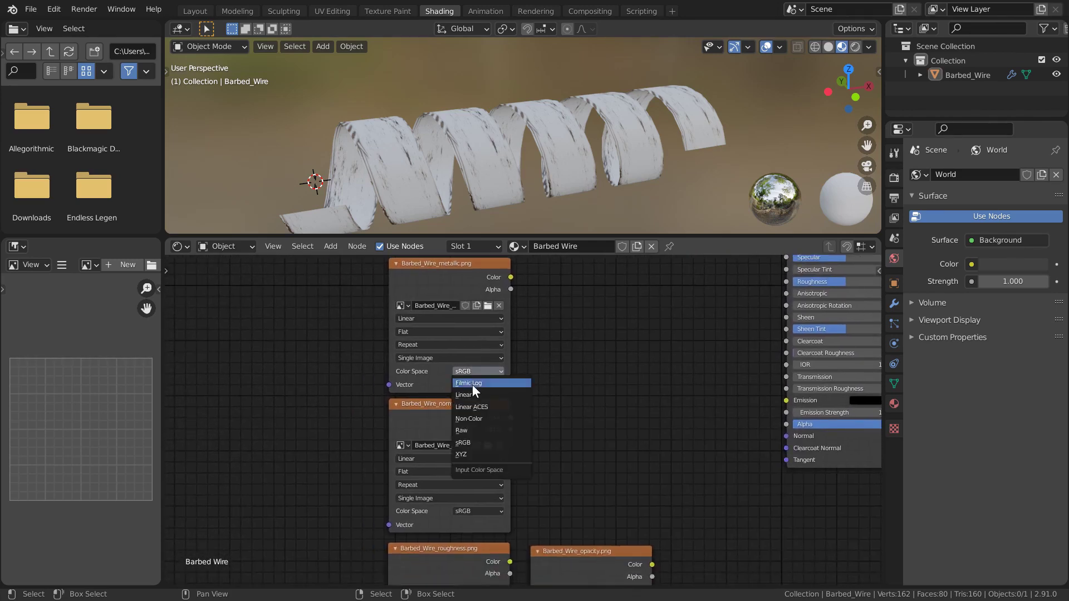
left_click(479, 419)
middle_click_drag(553, 453, 566, 364)
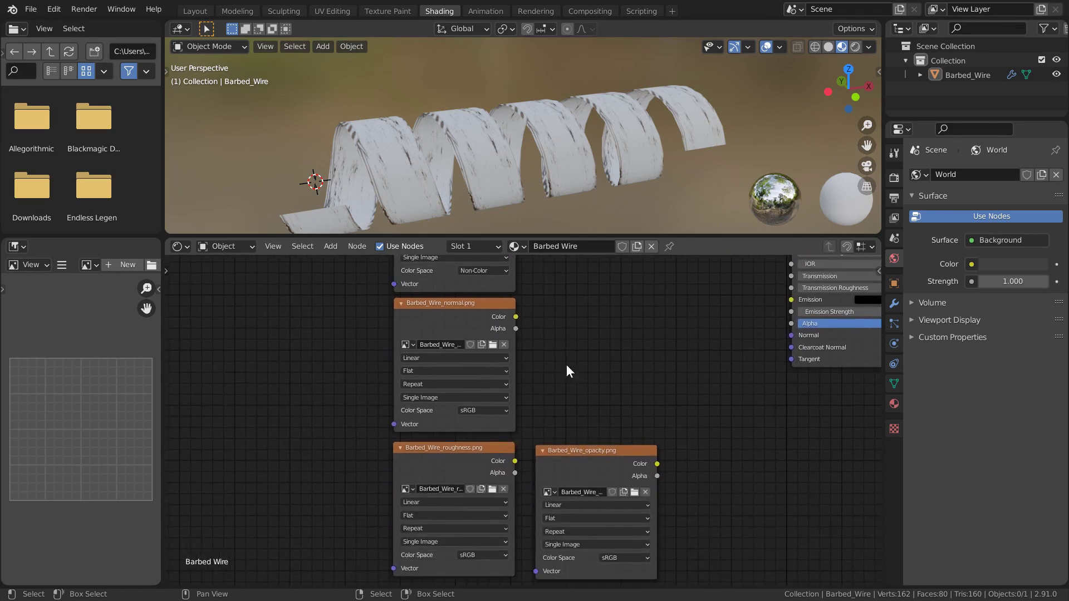
left_click(477, 412)
left_click(476, 460)
left_click(486, 556)
left_click(481, 504)
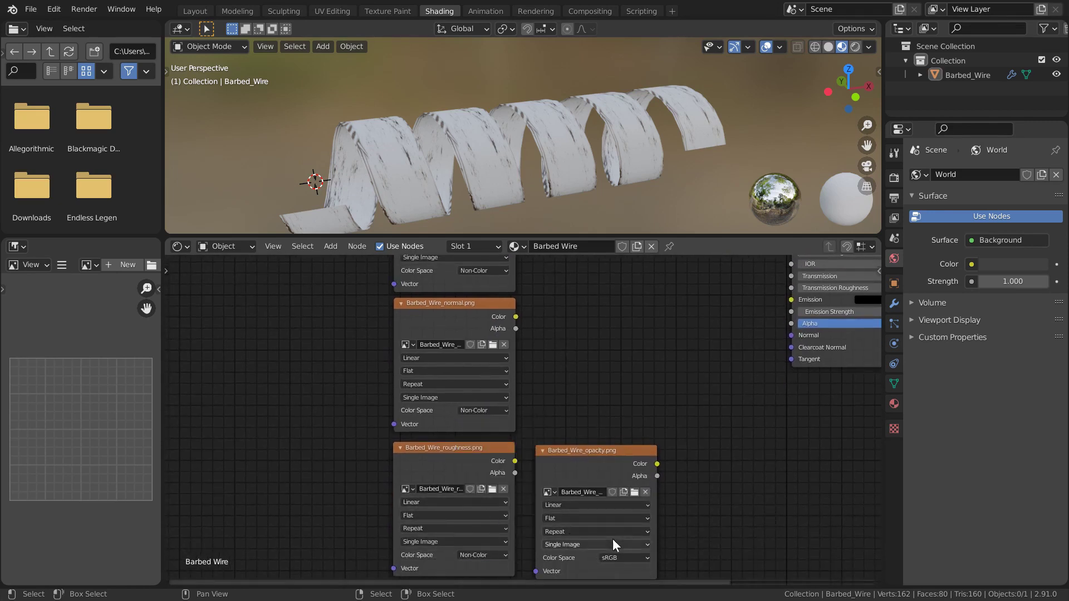
middle_click_drag(613, 539, 495, 479)
left_click(506, 510)
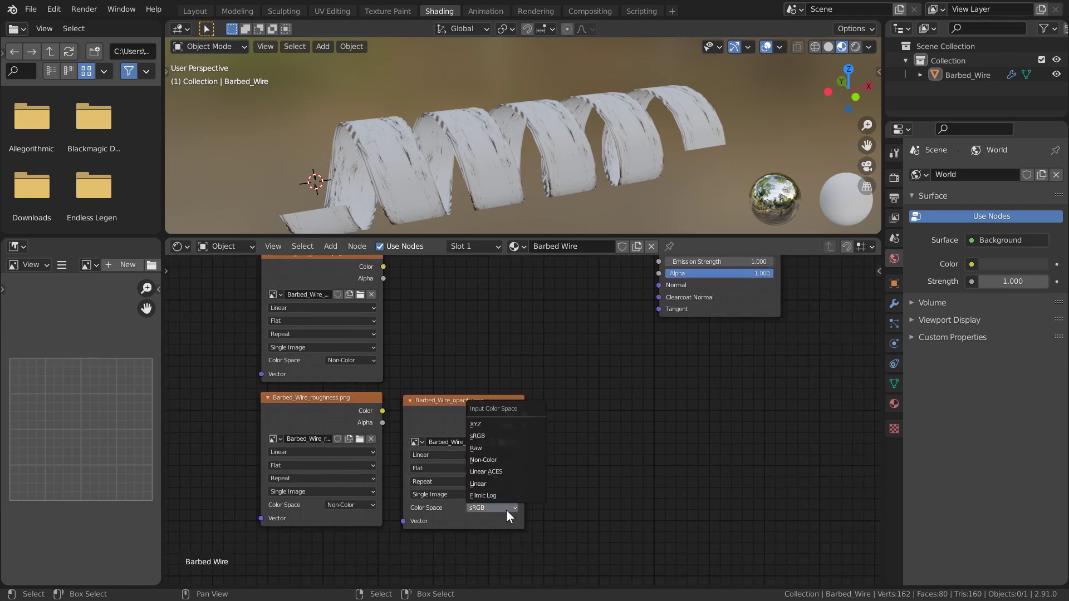
left_click(493, 460)
Connect the Color output of Barbed_Wire_metallic.png to the Principled BSDF's Metallic input
scroll(518, 338, "down", 3)
middle_click_drag(468, 362, 473, 389)
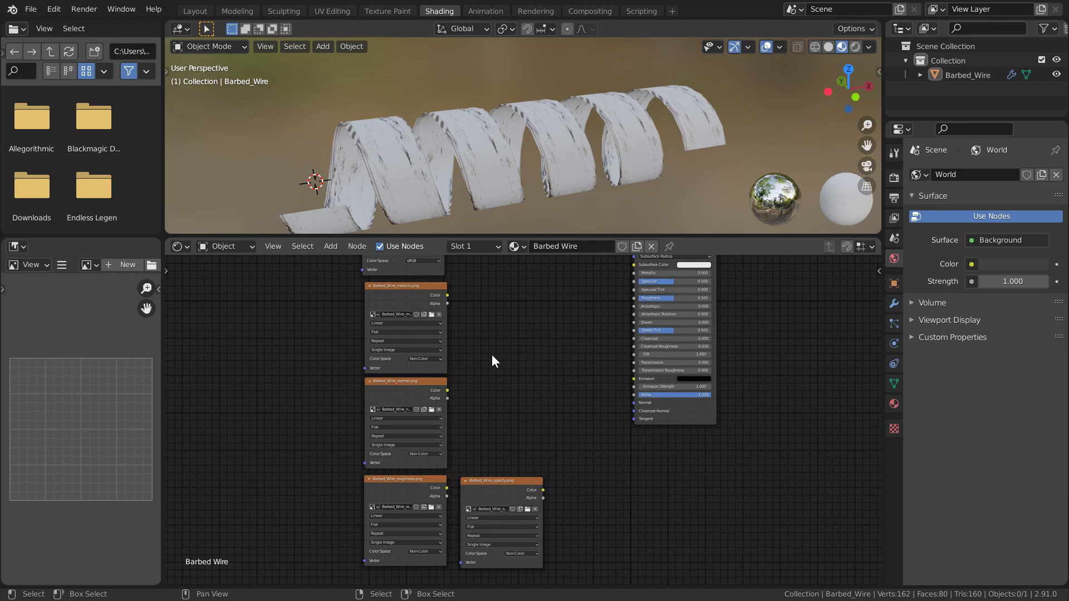
middle_click_drag(512, 306, 484, 415)
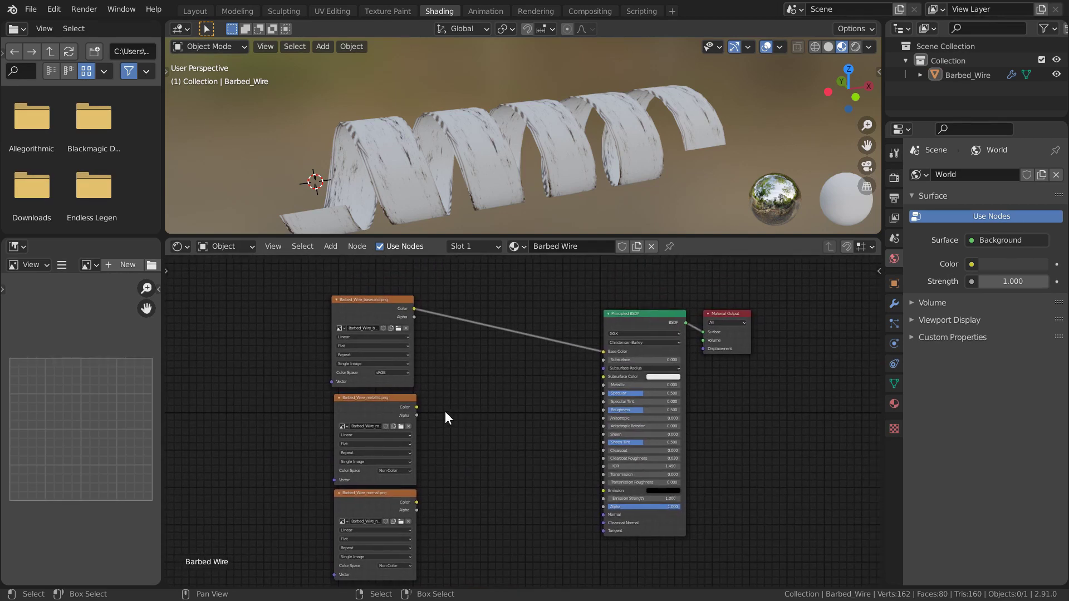
left_click_drag(418, 407, 606, 385)
Connect Barbed_Wire_normal.png to the shader's Normal input and insert a Normal Map node on that link
middle_click_drag(467, 494, 463, 434)
scroll(463, 433, "up", 1)
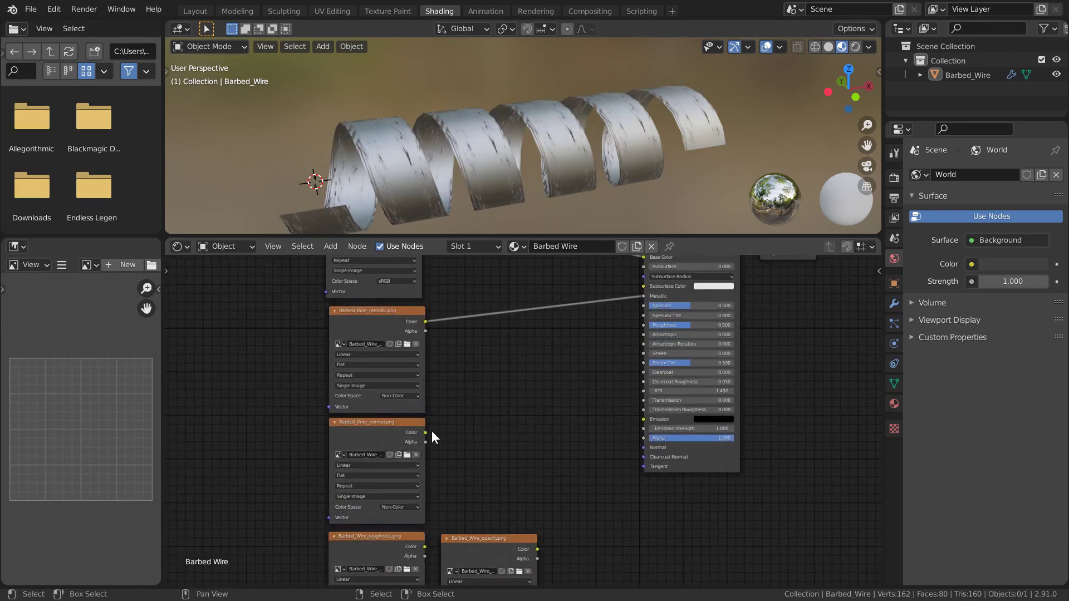
left_click_drag(426, 433, 644, 448)
key("shift+a")
left_click(569, 403)
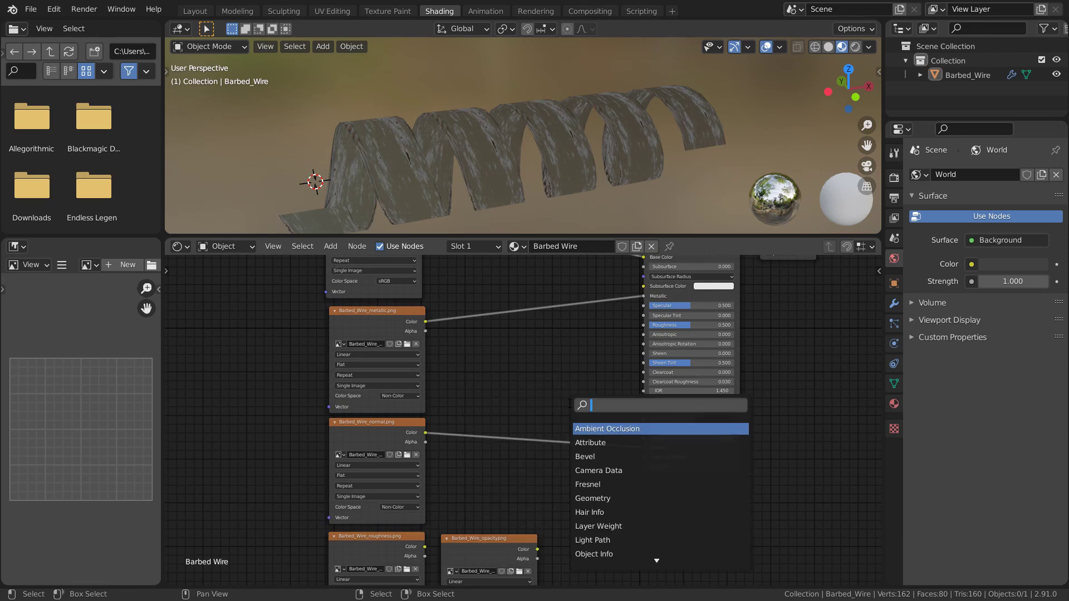
type("normal")
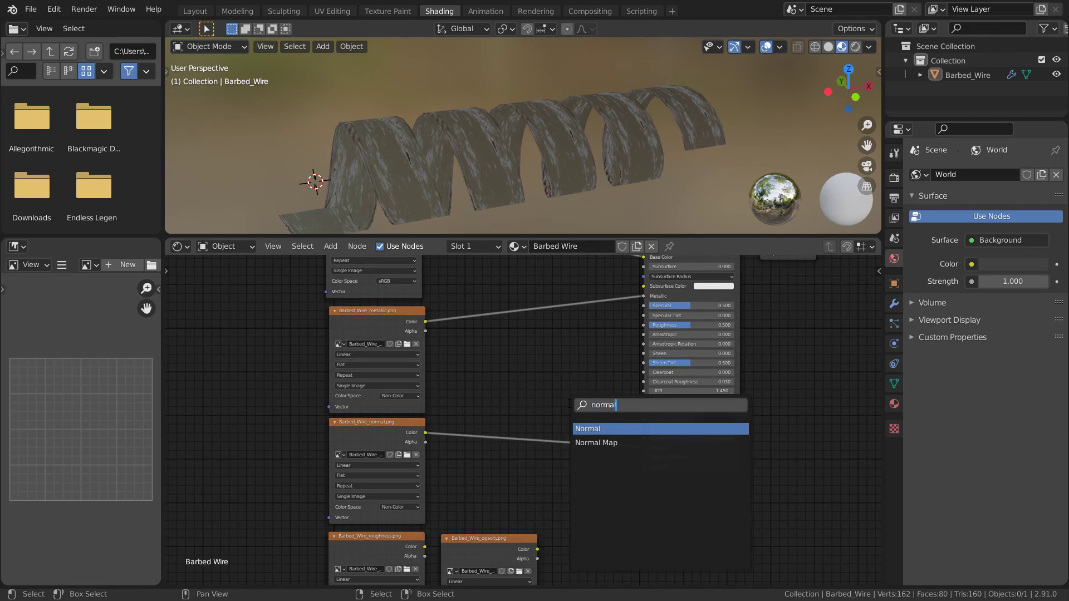
key("Down")
key("Return")
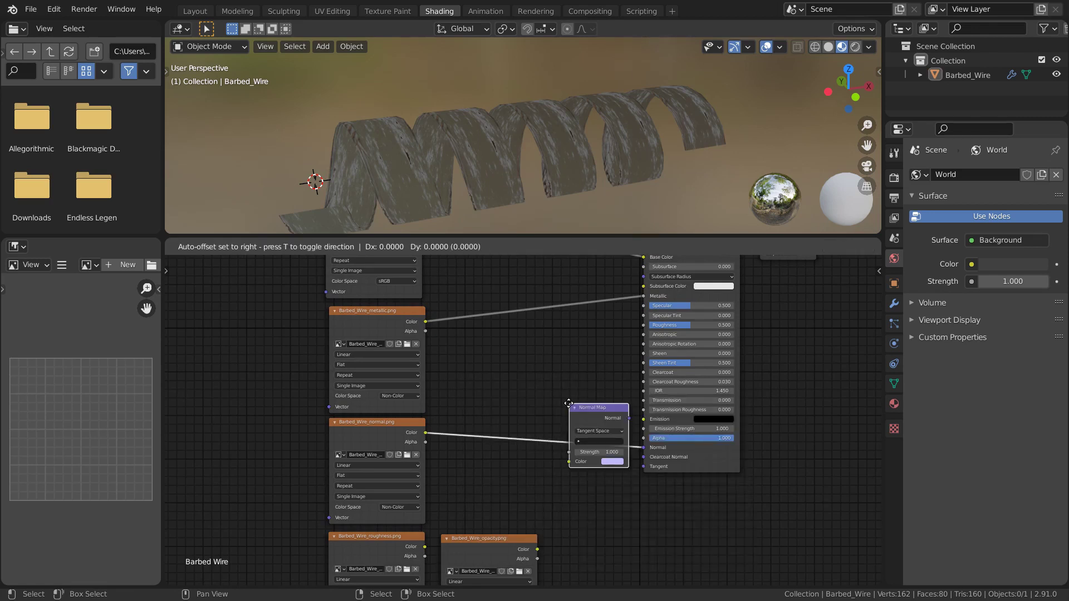
left_click(513, 420)
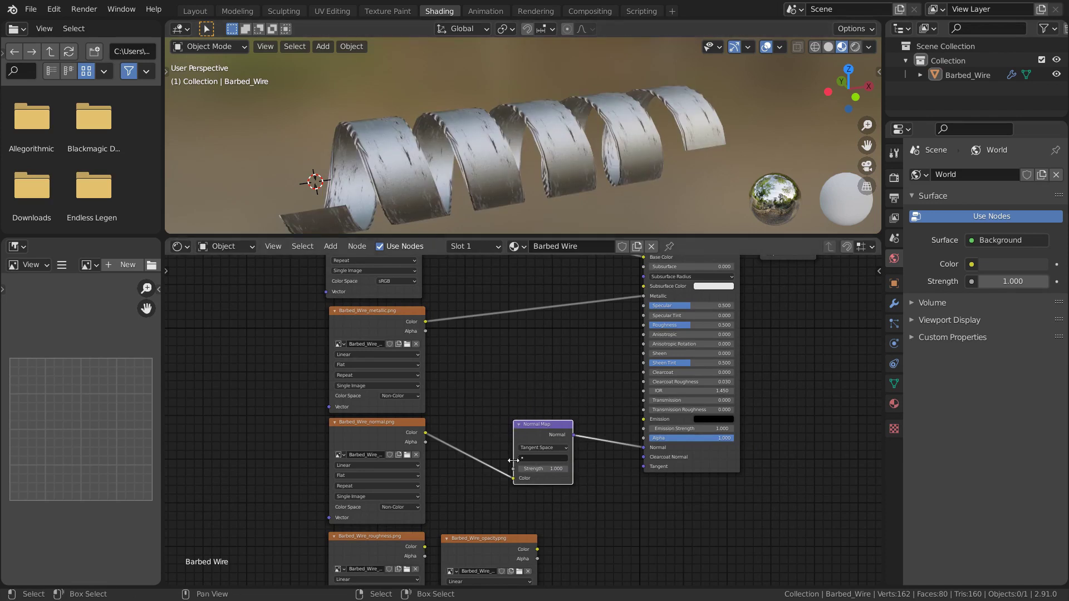
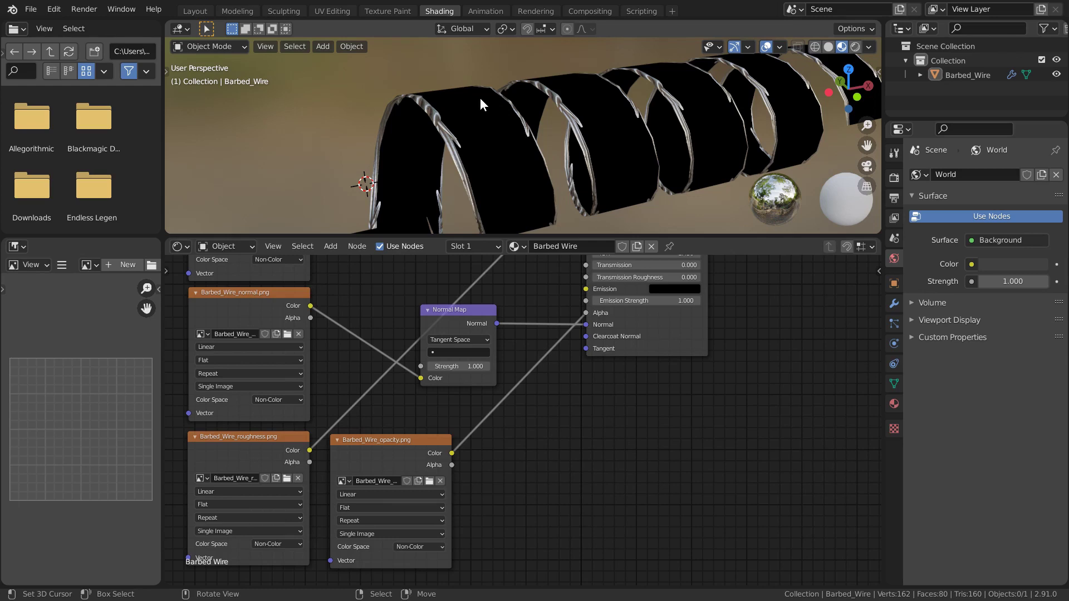
Select the coil and, in its material settings, try the Alpha Blend blend mode before settling on Alpha Clip
left_click(485, 123)
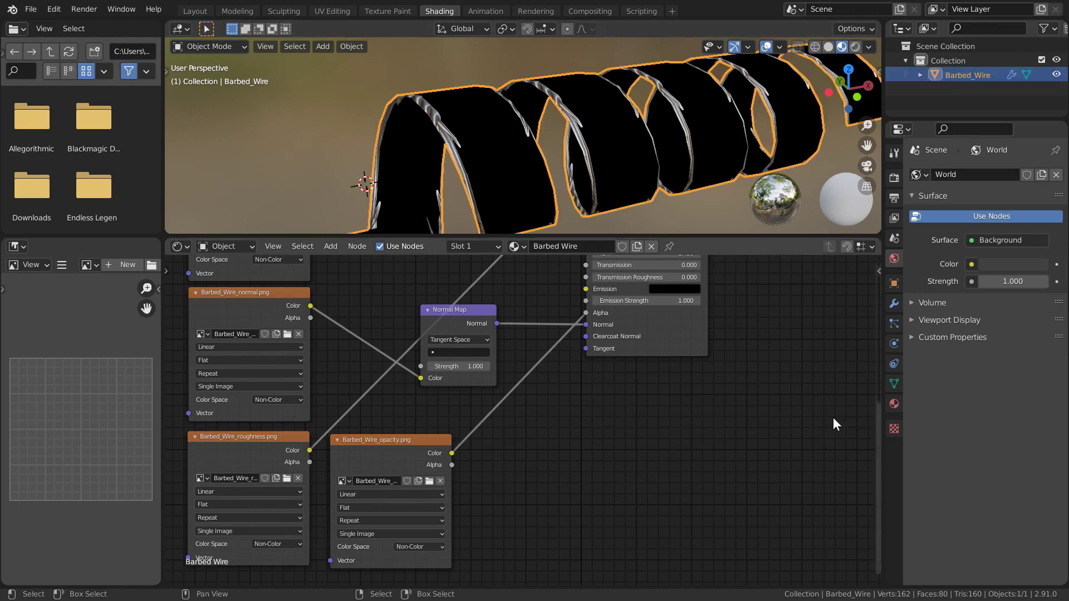
left_click(896, 405)
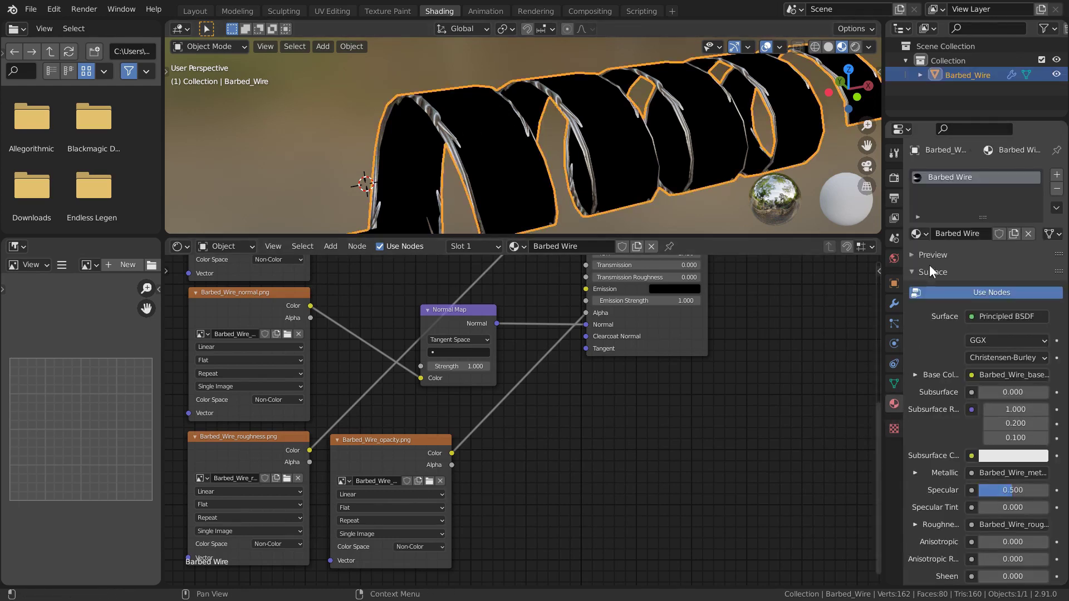
scroll(918, 485, "down", 15)
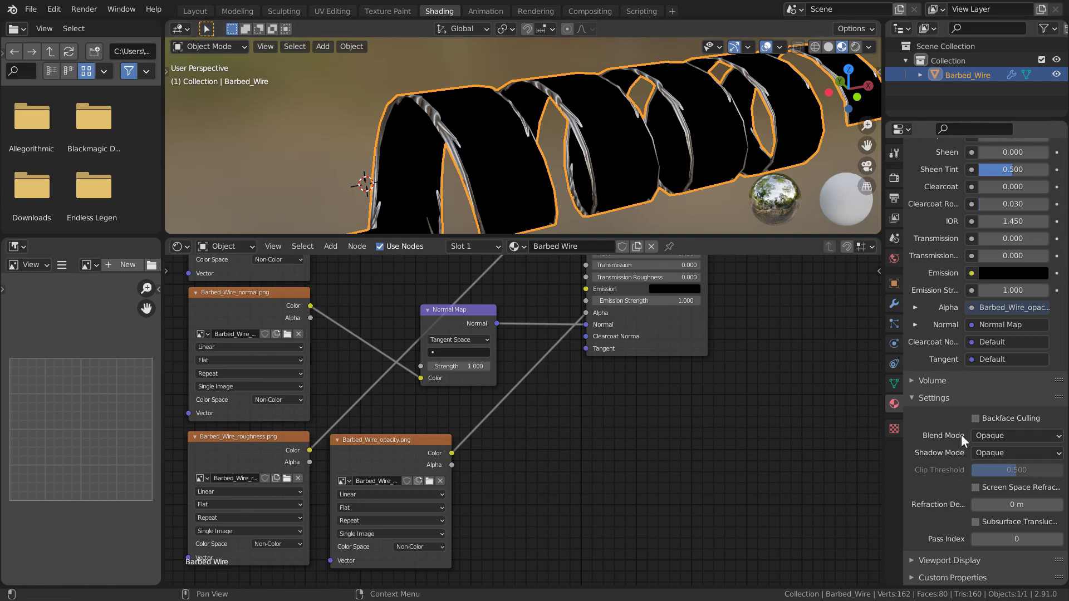
left_click(990, 436)
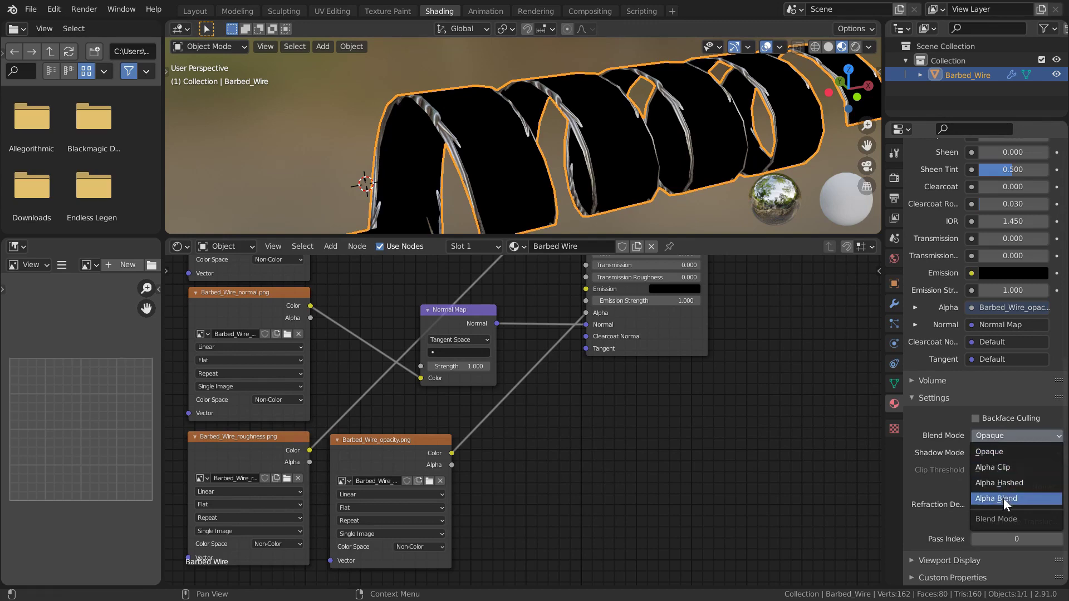
left_click(1004, 499)
middle_click_drag(774, 202, 790, 184)
left_click(1000, 438)
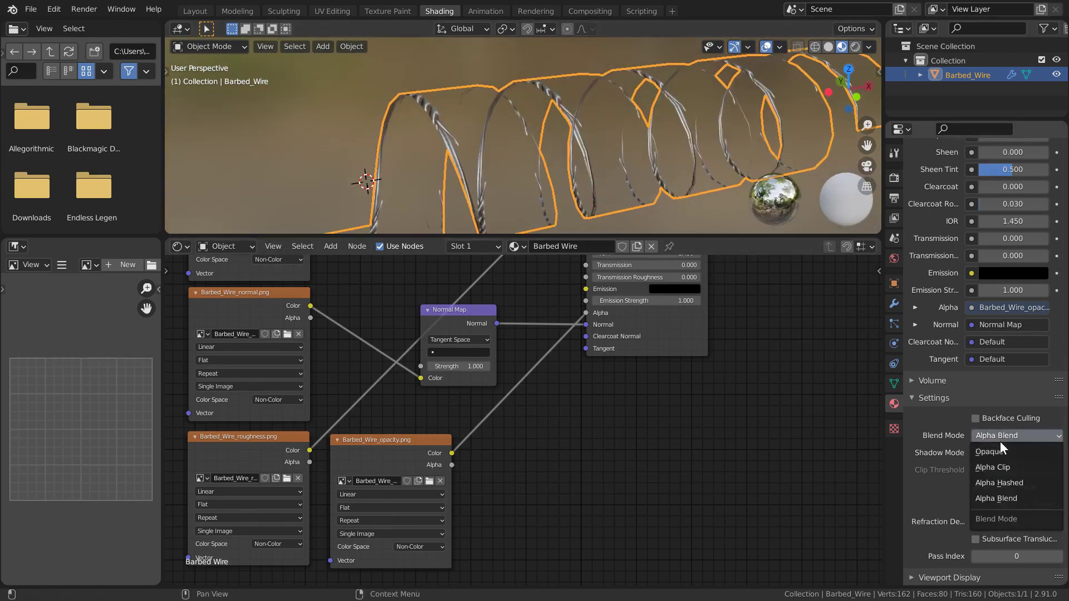
left_click(1007, 469)
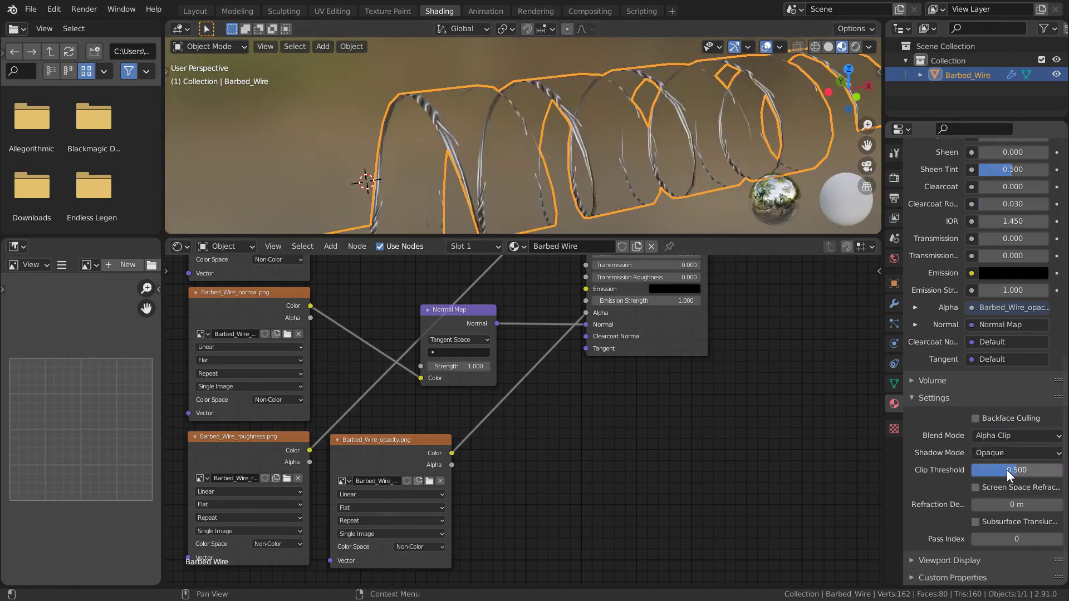
Set the Barbed Wire material's Shadow Mode to Alpha Clip
middle_click_drag(624, 191, 602, 116)
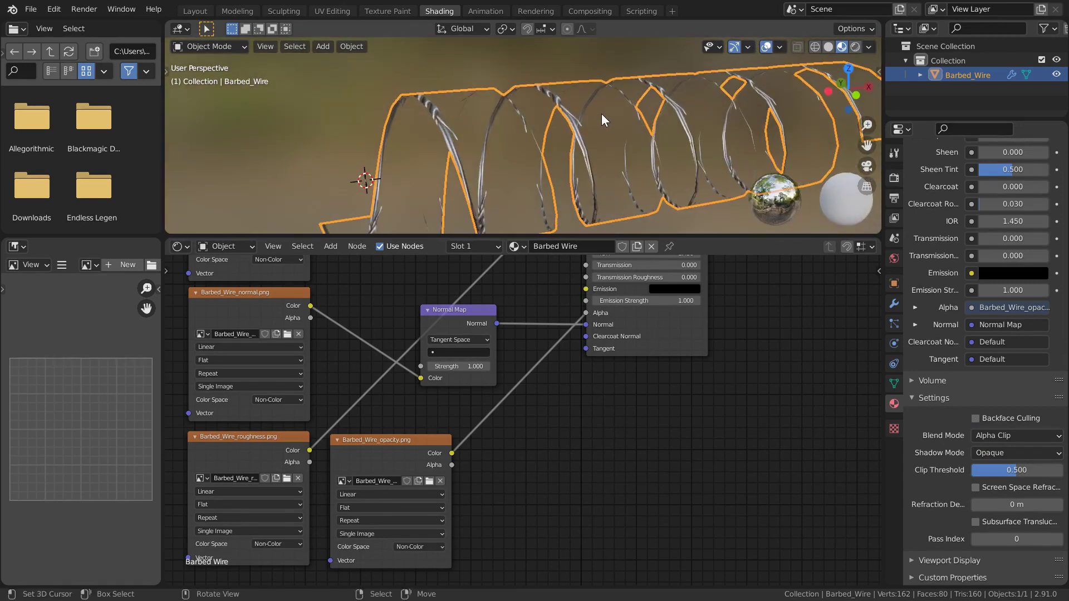
left_click(1025, 452)
left_click(1020, 499)
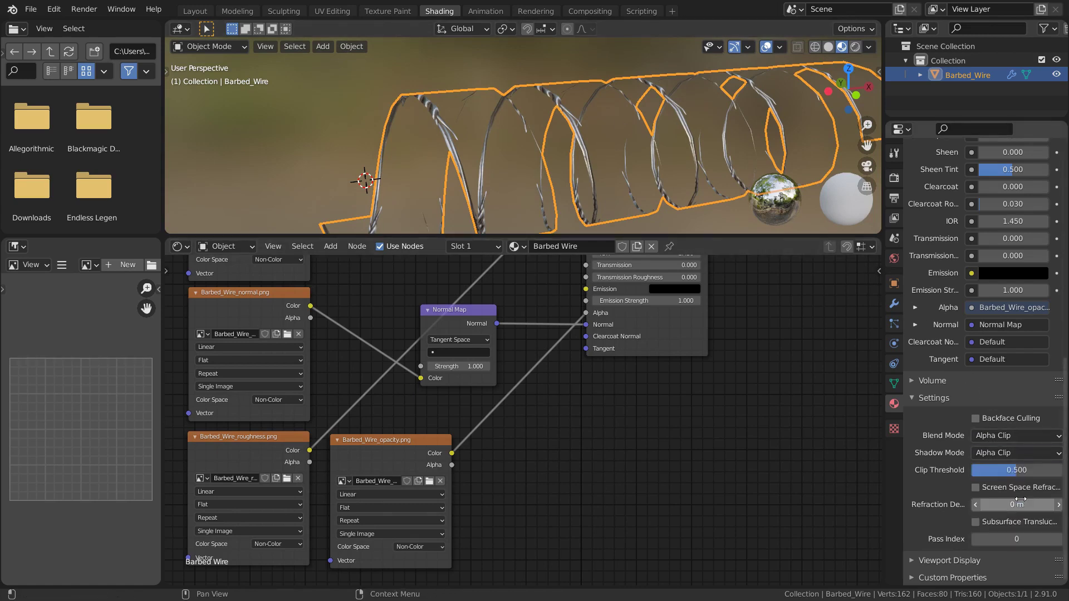
Switch to the Layout workspace and display the coil in Solid viewport shading
scroll(527, 176, "down", 2)
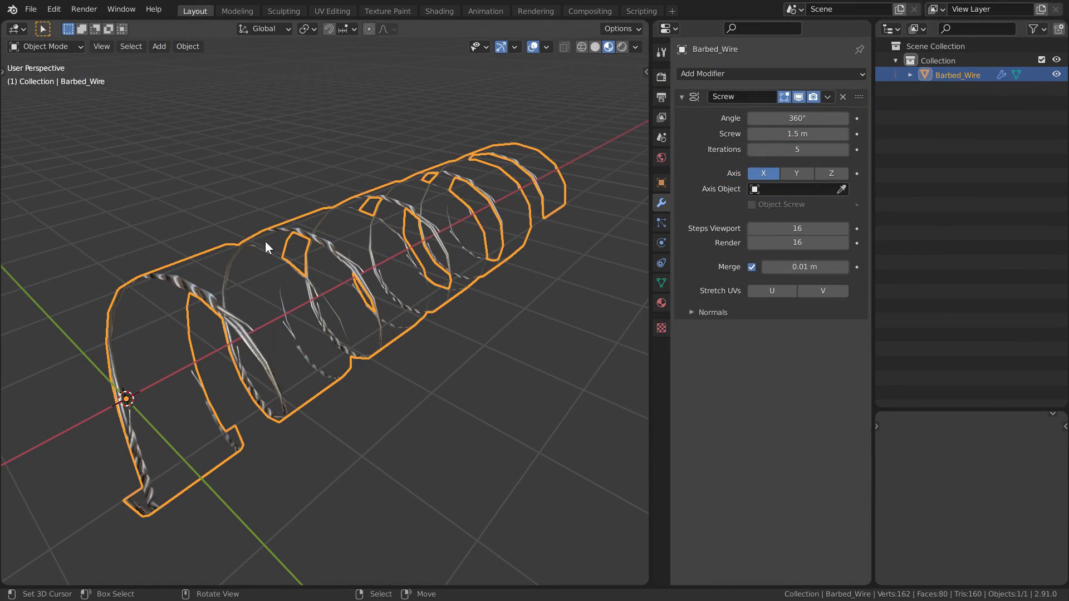
middle_click_drag(472, 404, 529, 245)
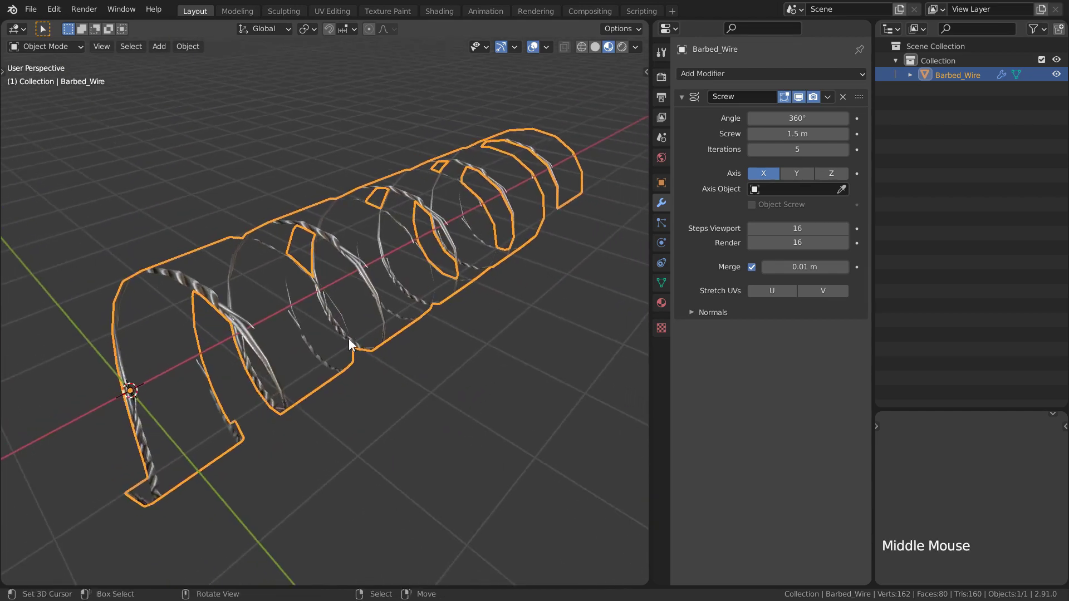
left_click(595, 47)
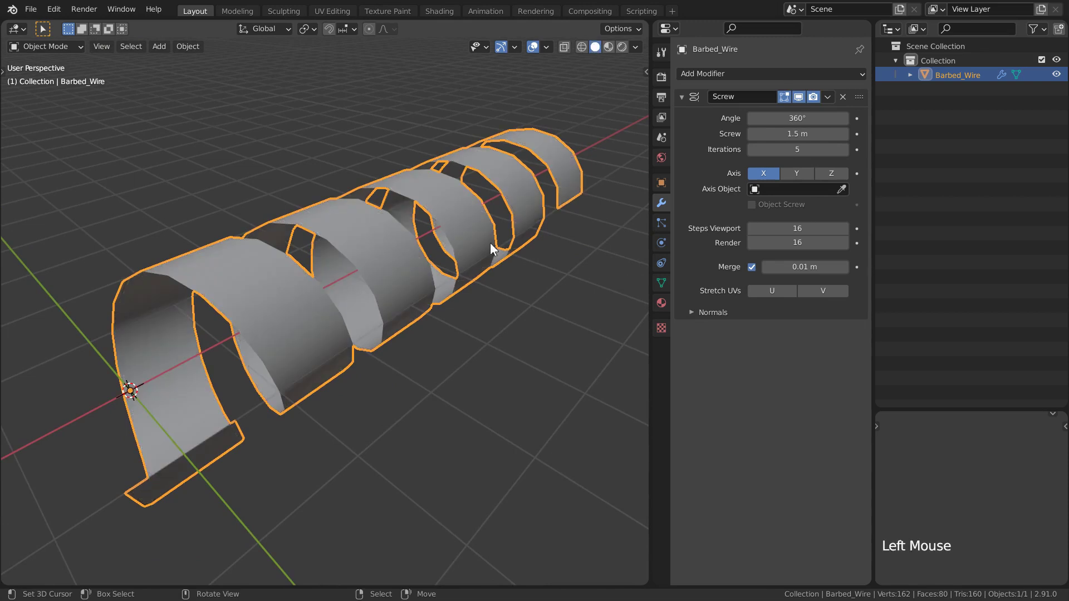
middle_click_drag(490, 243, 522, 303, "shift")
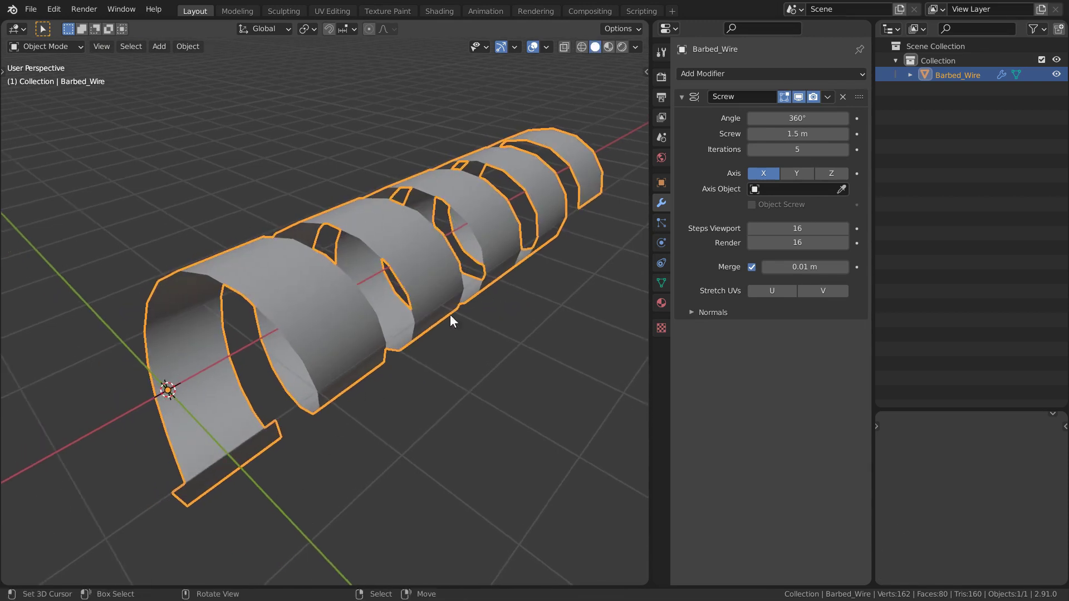
Examine the coil's base edge in Edit Mode with and without X-ray, and return to Object Mode
middle_click_drag(304, 419, 404, 371, "shift")
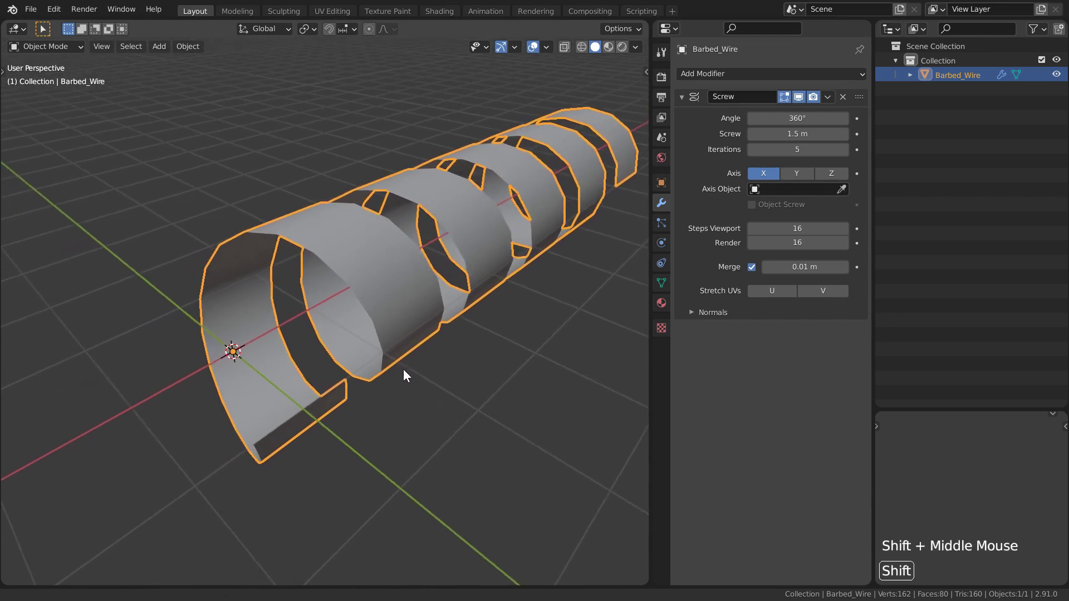
key("Tab")
middle_click_drag(353, 439, 369, 396, "shift")
key("alt+z")
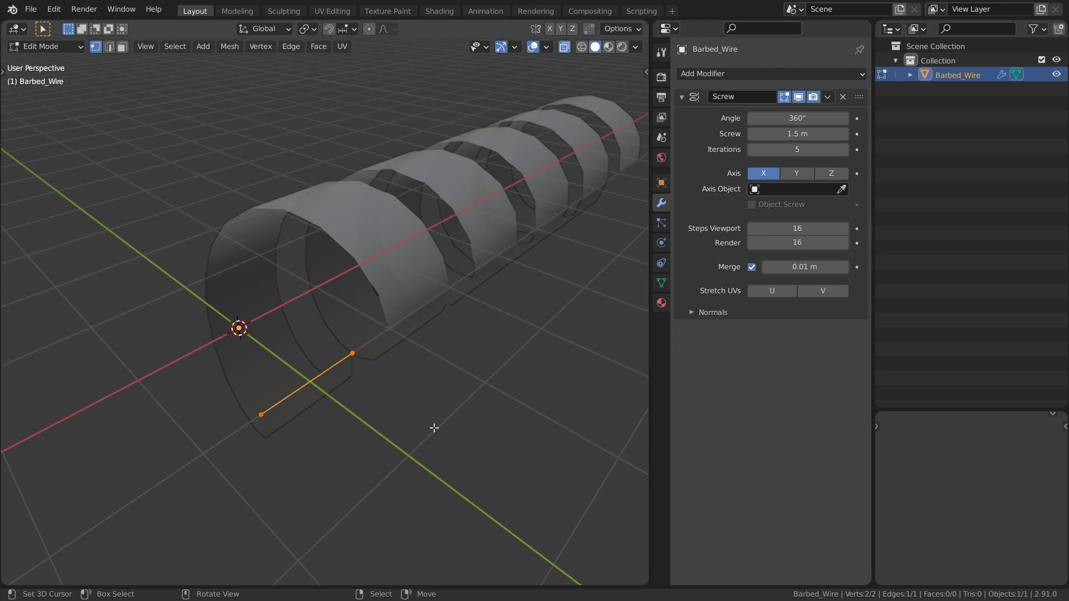
key("alt+z")
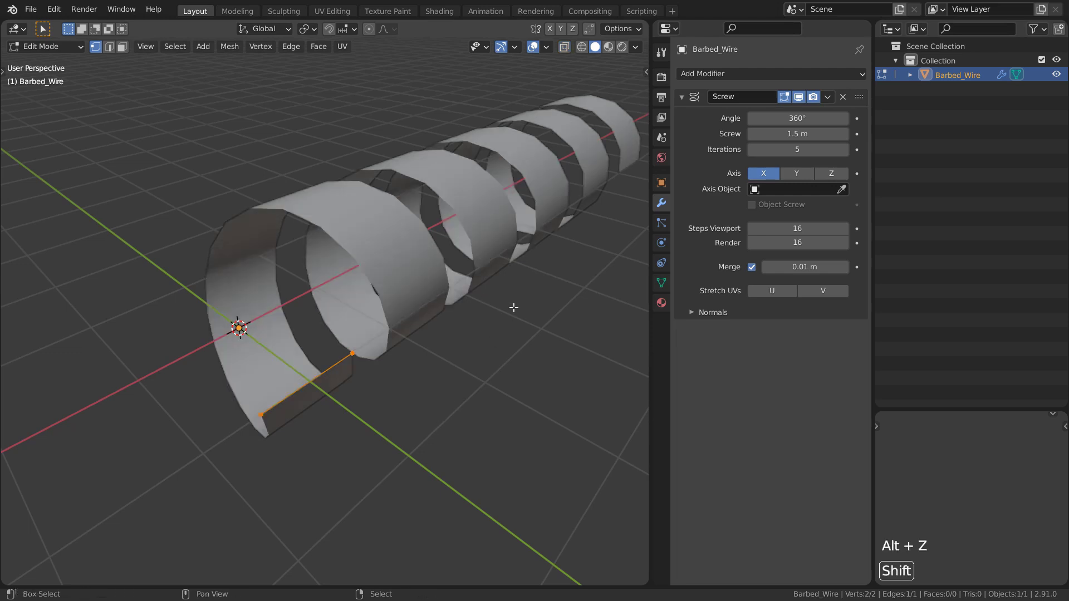
middle_click_drag(492, 341, 439, 362, "shift")
key("Tab")
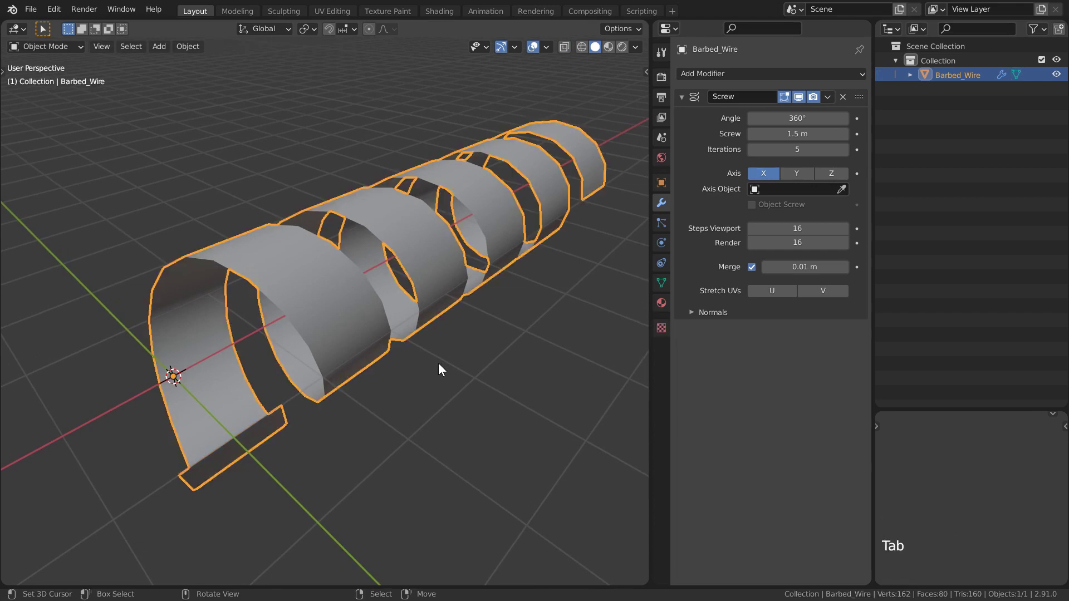
Display the coil in Material Preview shading and try 9 Screw iterations before settling on 6
middle_click_drag(430, 287, 582, 162)
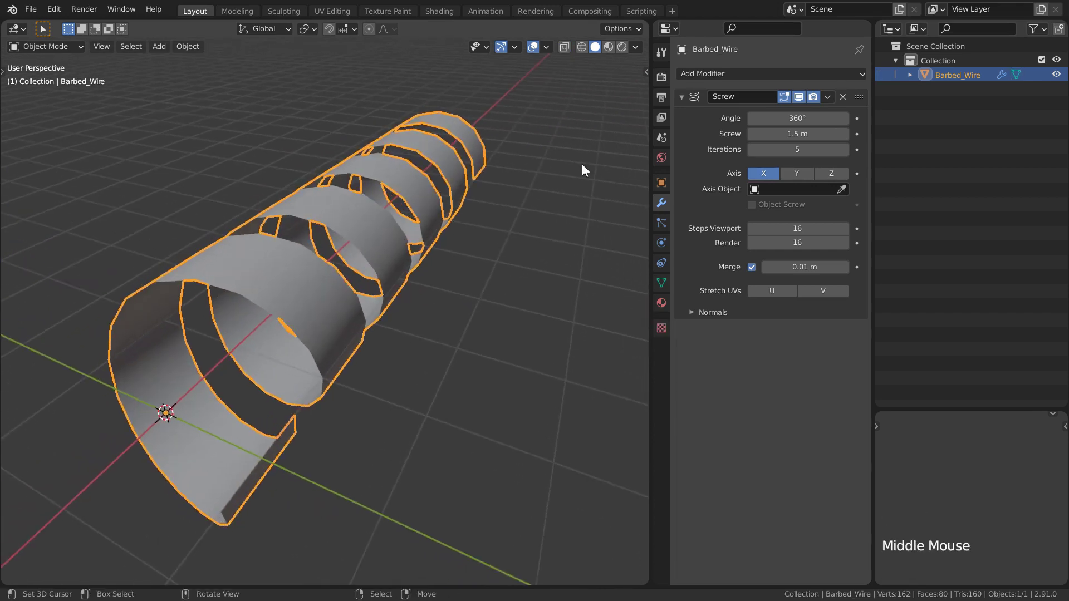
mouse_move(790, 158)
left_mouse_down()
mouse_move(771, 157)
mouse_move(830, 157)
mouse_move(799, 157)
mouse_move(815, 157)
left_mouse_up()
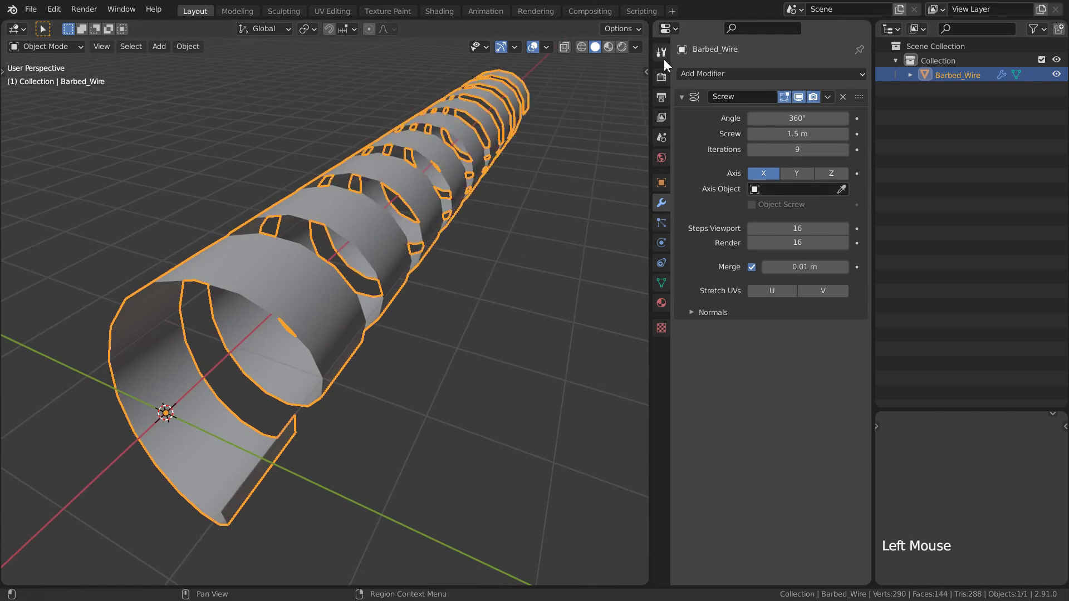
left_click(609, 47)
middle_click_drag(610, 189, 667, 236)
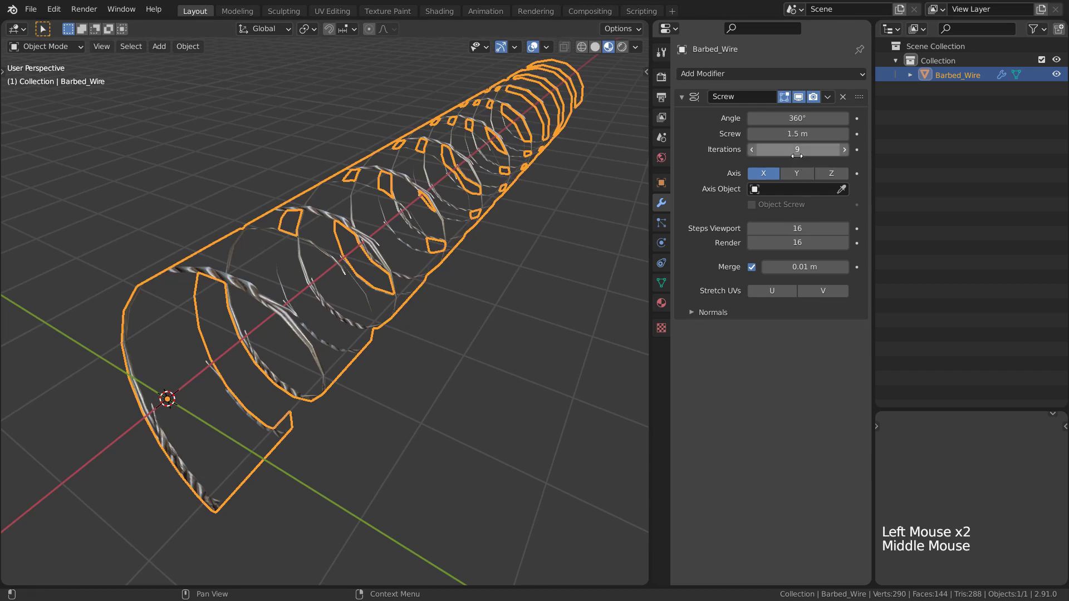
left_click_drag(801, 149, 786, 150)
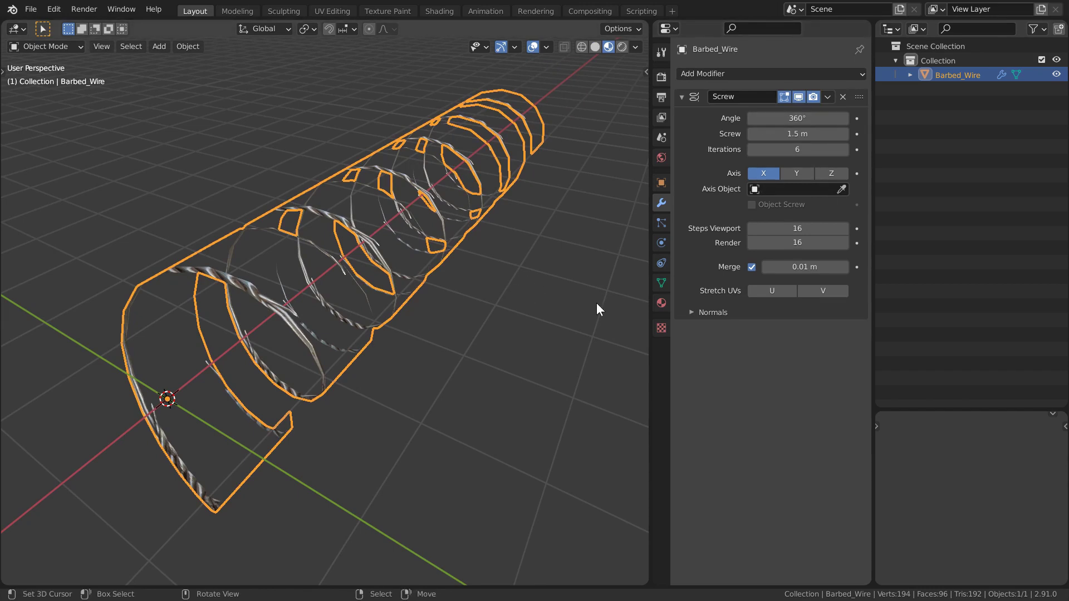
Add a UV Warp modifier to the coil and assign Barbed_Wire as its Object From
left_click(713, 72)
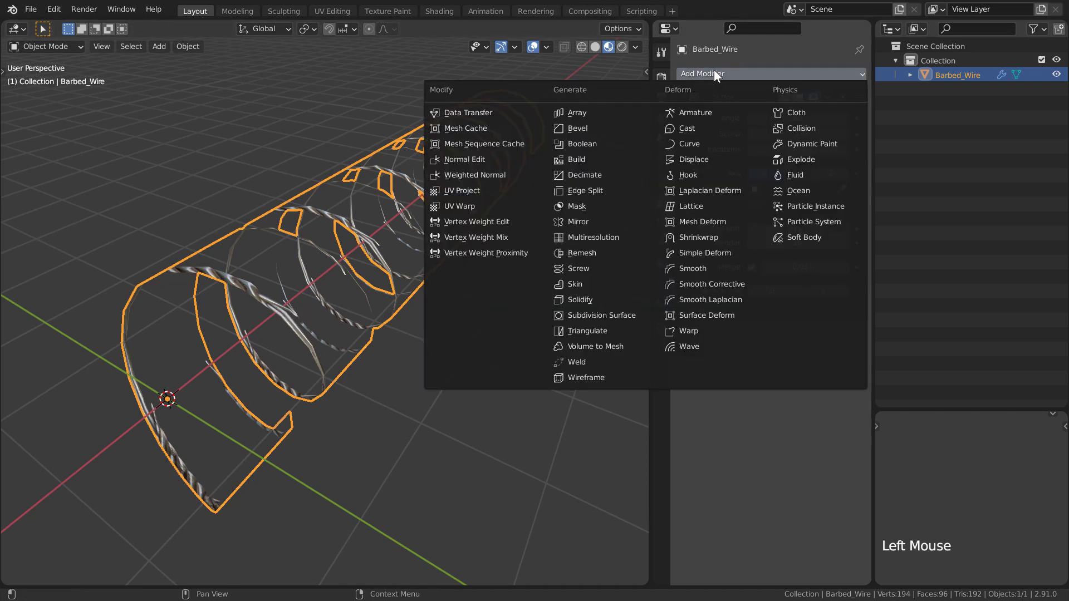
left_click(500, 202)
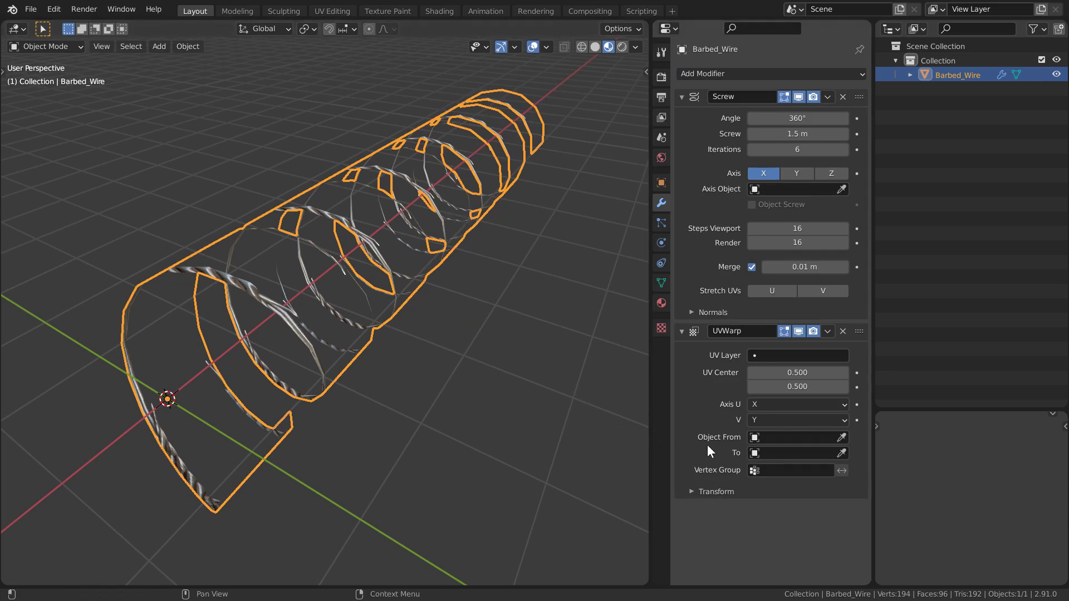
left_click(847, 437)
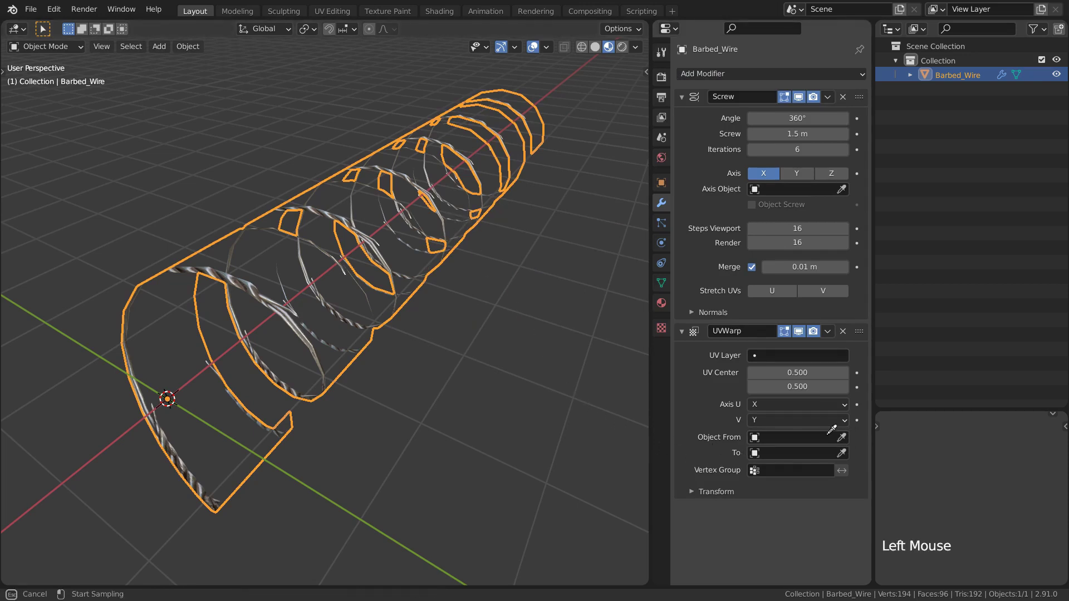
left_click(417, 261)
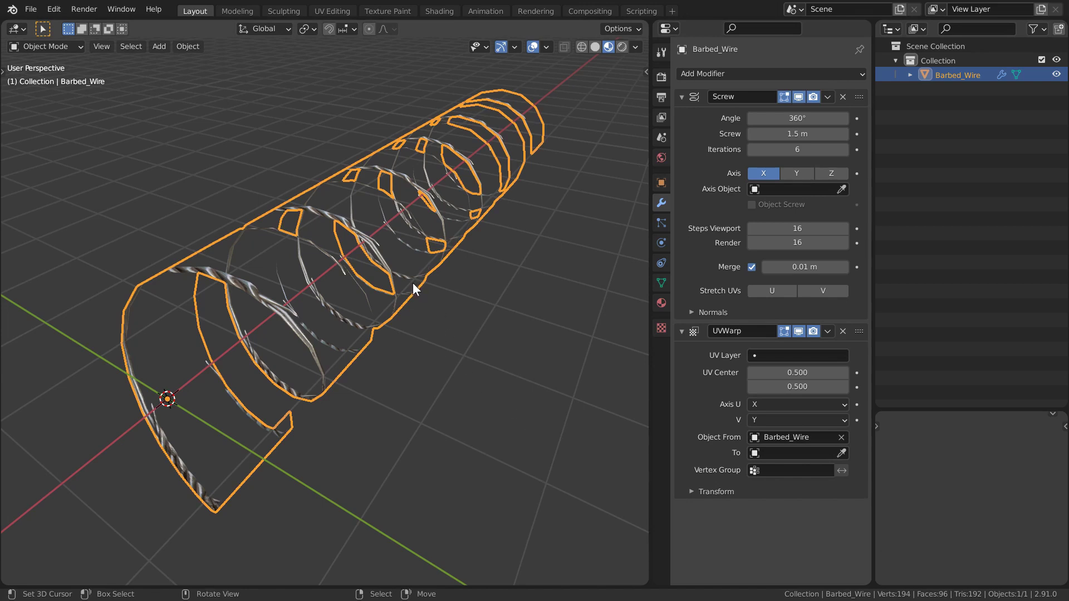
Add a plain-axes empty at the 3D cursor on the world origin
middle_click_drag(412, 283, 433, 307, "shift")
key("shift+a")
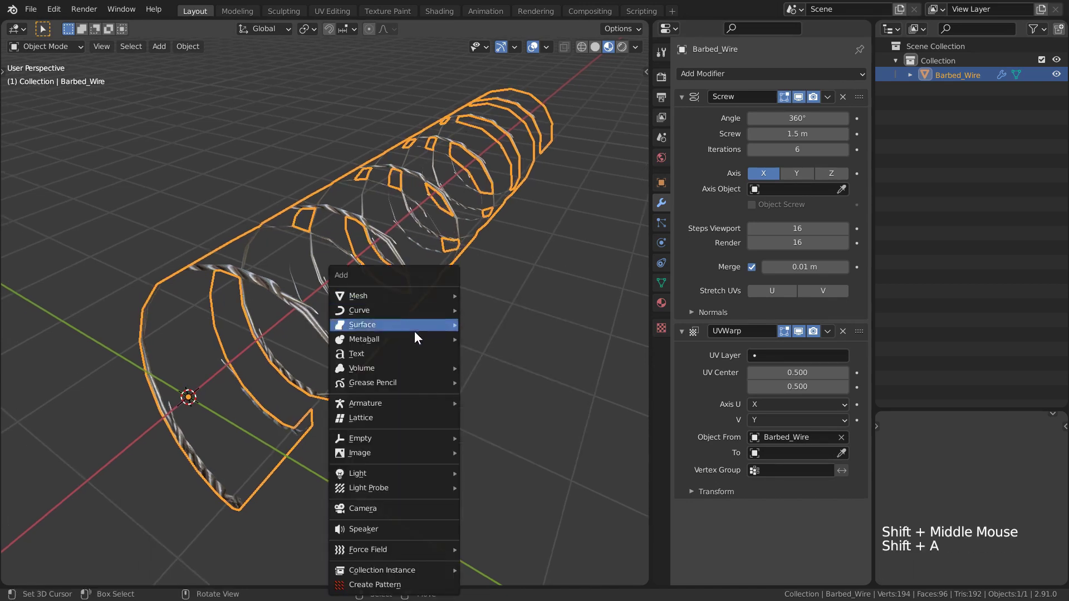
mouse_move(424, 441)
left_click(519, 442)
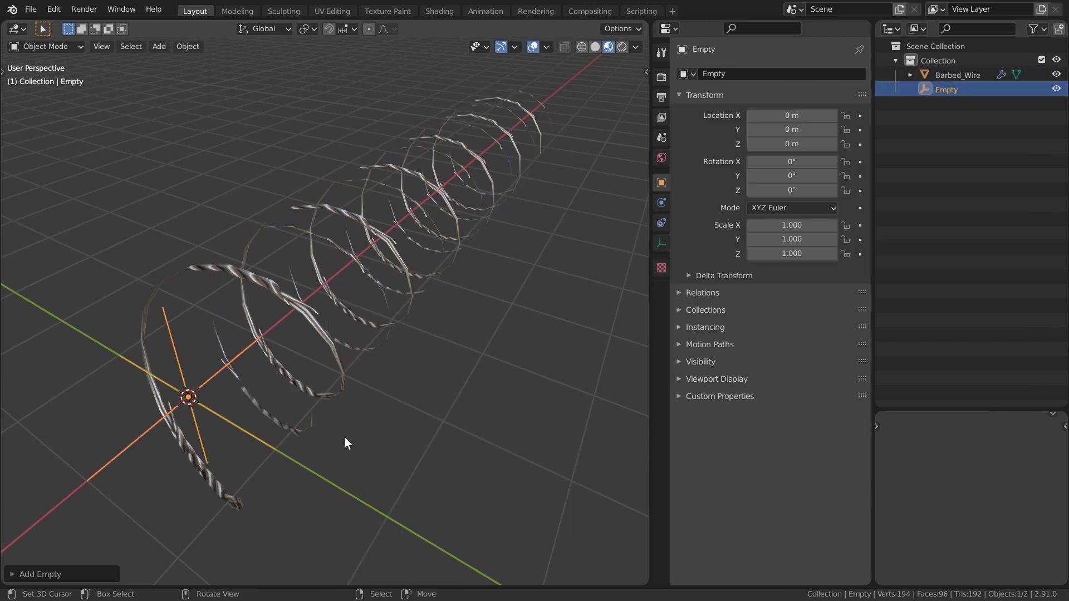
Assign the empty as the To object of the coil's UV Warp modifier and reselect the empty
middle_click_drag(199, 405, 370, 382, "shift")
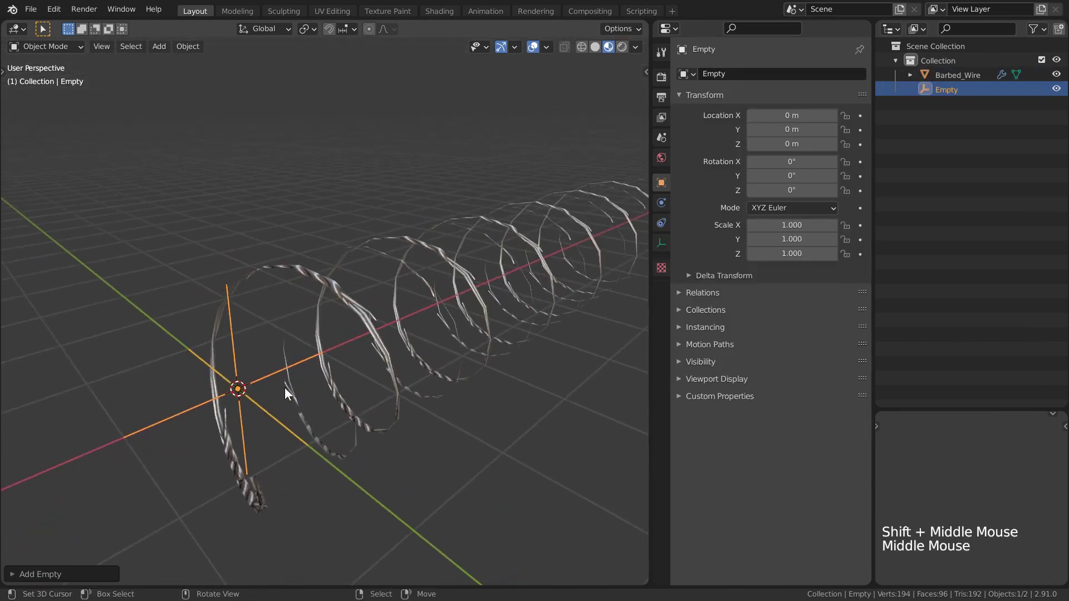
right_click(387, 332)
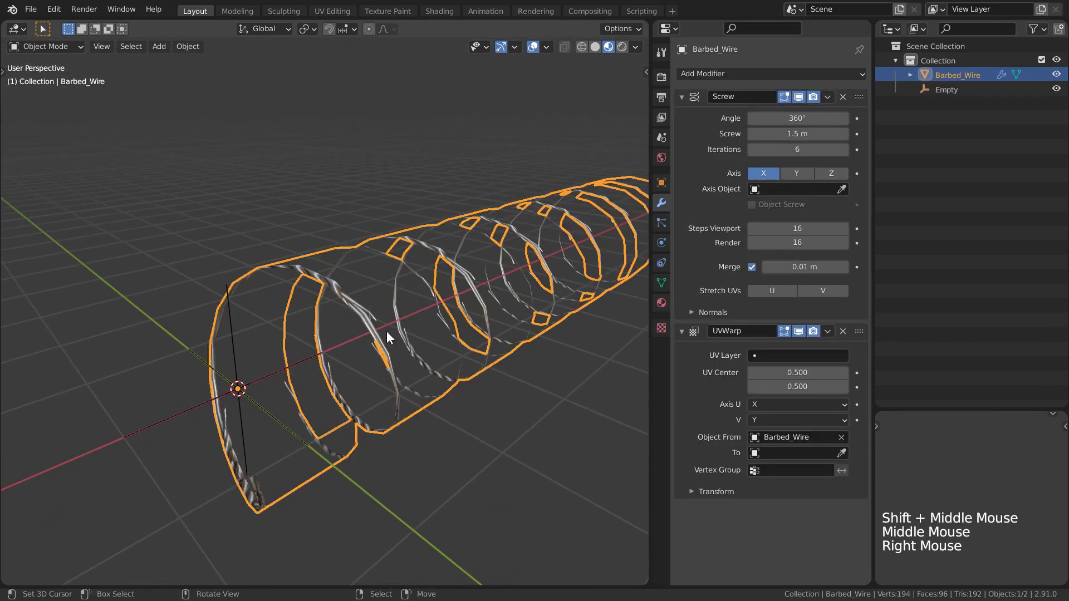
left_click(842, 453)
left_click(188, 406)
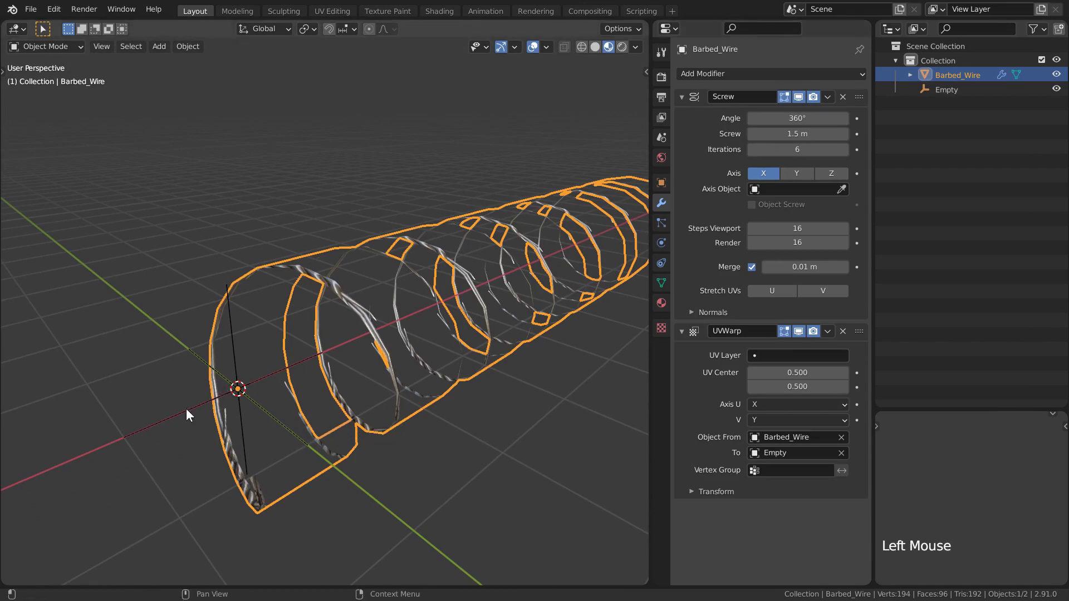
right_click(186, 409)
key("g")
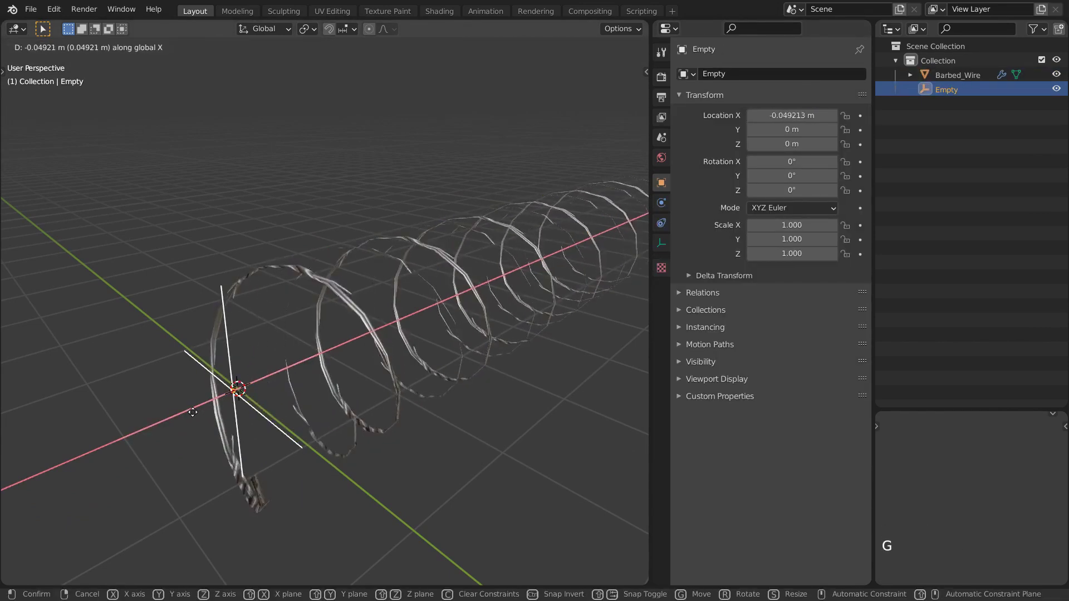
right_click(253, 390)
key("shift+z")
key("g")
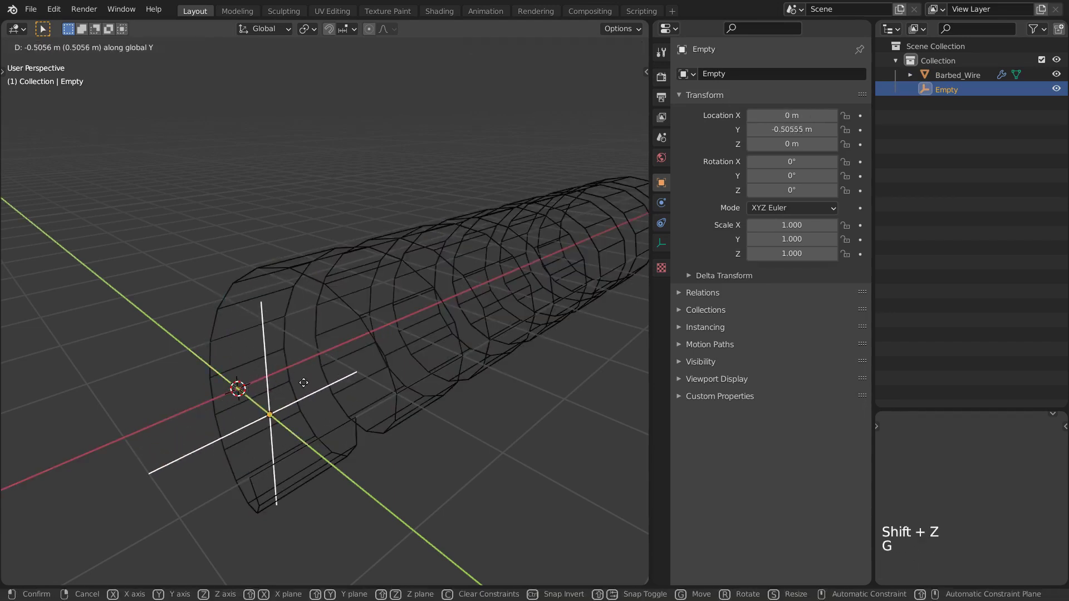
right_click(269, 405)
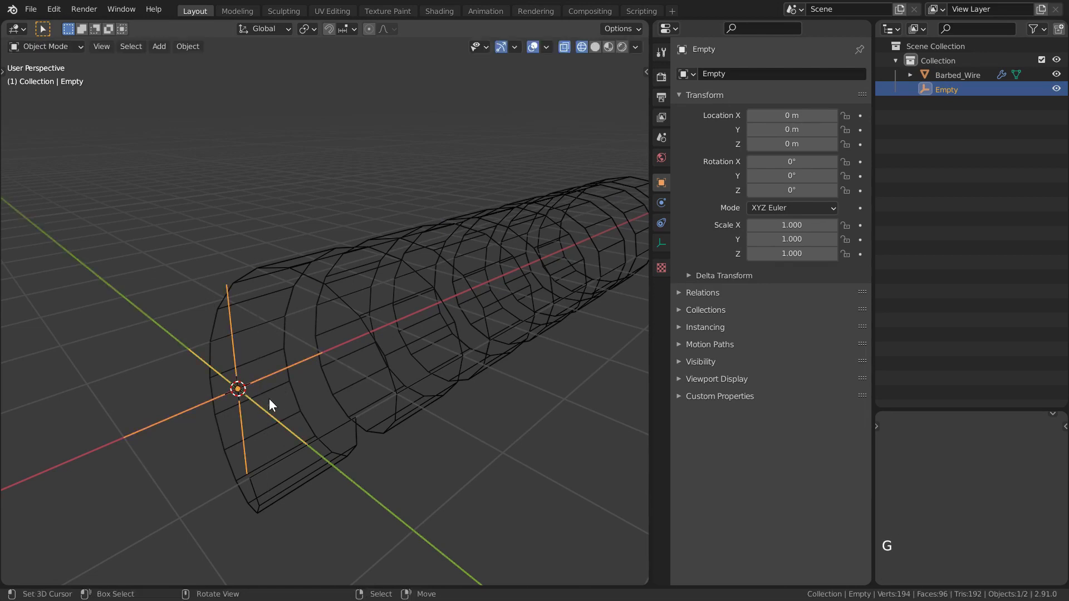
key("shift+z")
Move the empty along the Y axis to about 0.19 m to enlarge the wire texture on the coil
key("g")
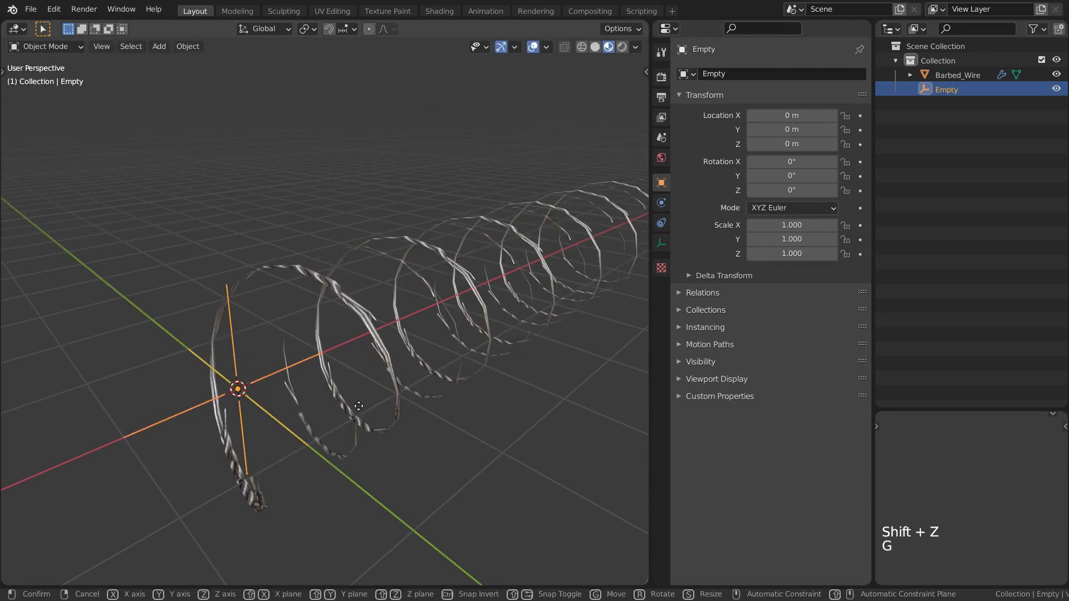
key("shift")
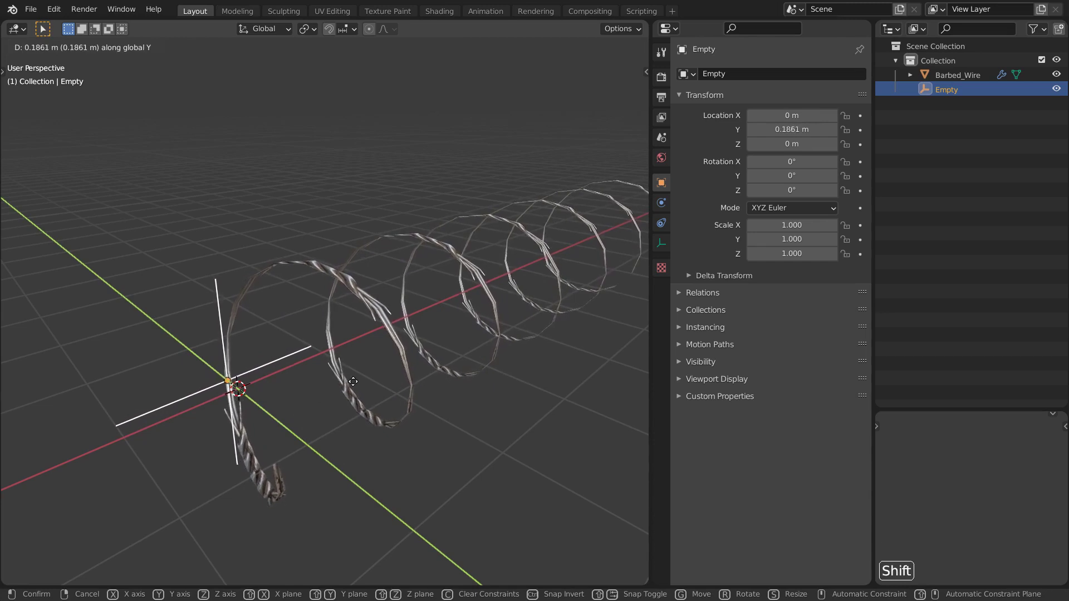
left_click(334, 383)
Enable the Wireframe overlay so the coil's geometry shows over its texture
middle_click_drag(334, 383, 276, 401)
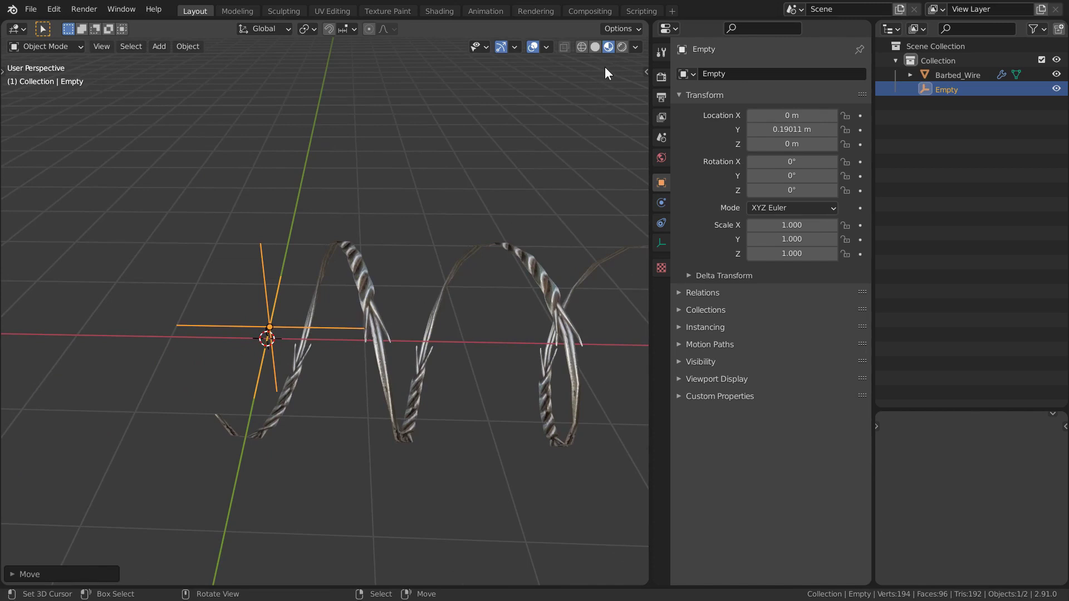
left_click(547, 48)
left_click(457, 299)
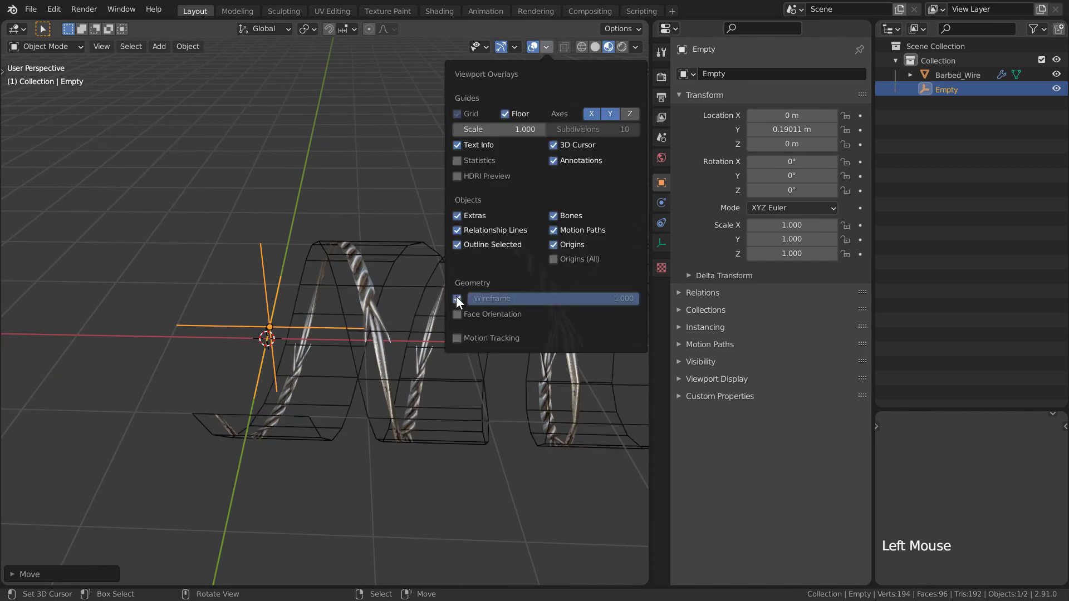
middle_click_drag(373, 339, 361, 306, "shift")
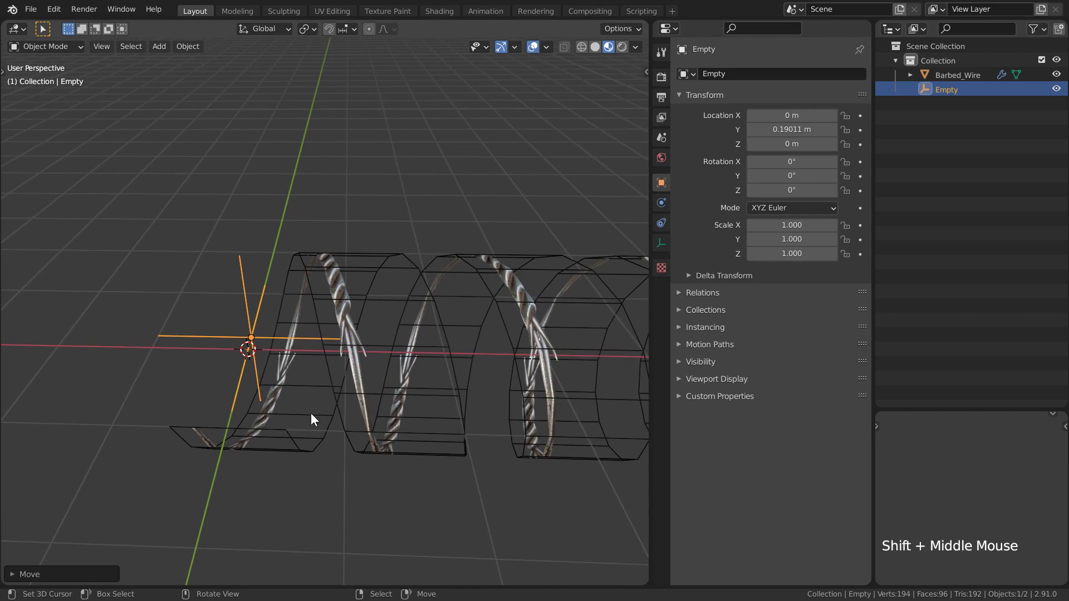
Scale the coil's base edge down to less than half its length and set the Screw modifier's offset to 0.66 m
right_click(294, 440)
key("Tab")
key("s")
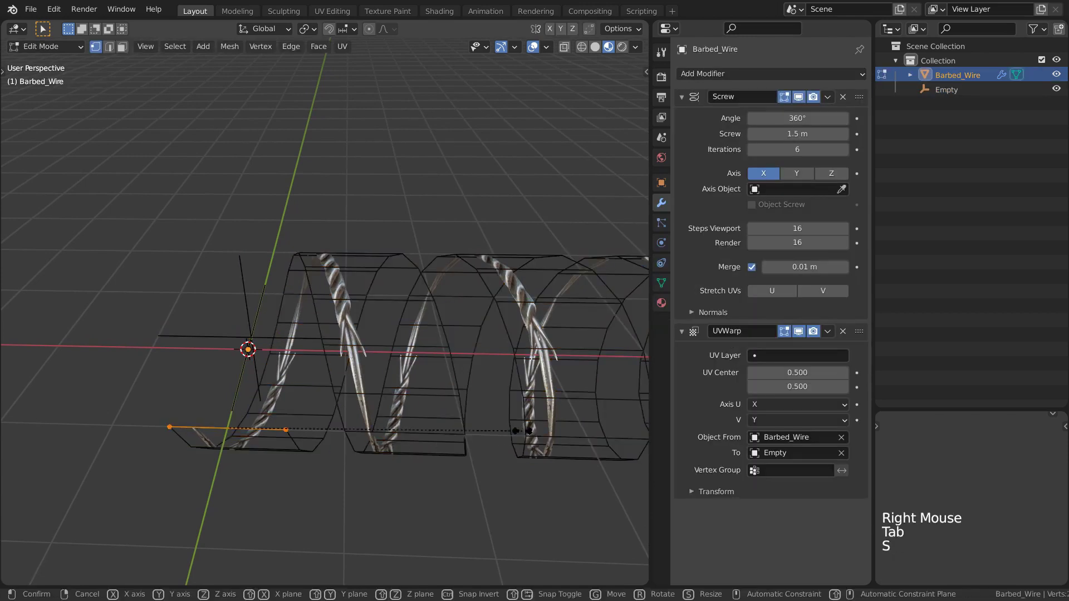
left_click(341, 432)
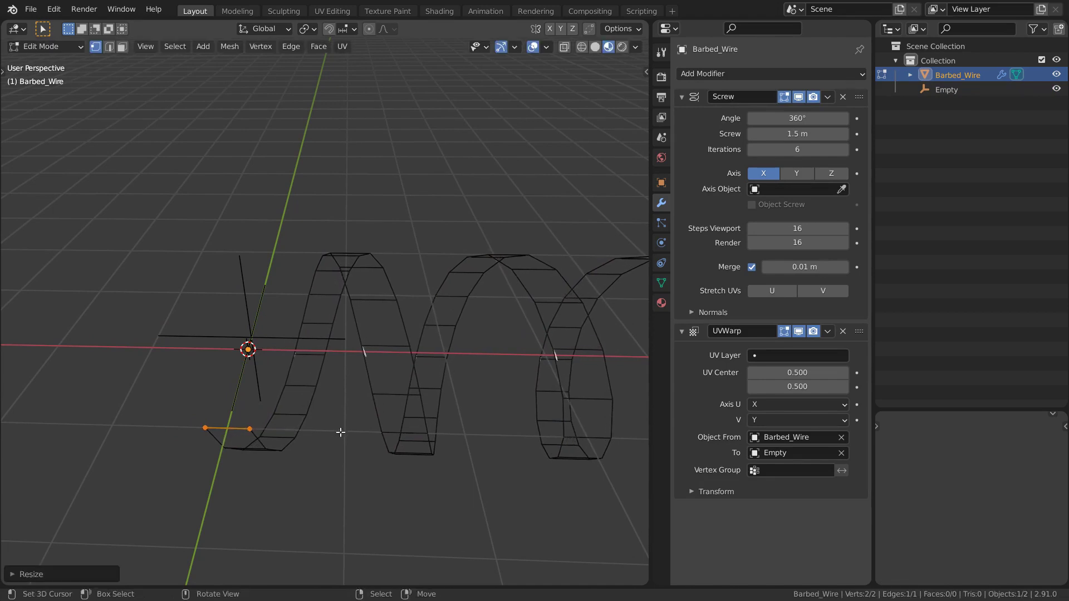
left_click_drag(798, 134, 769, 134)
key("Tab")
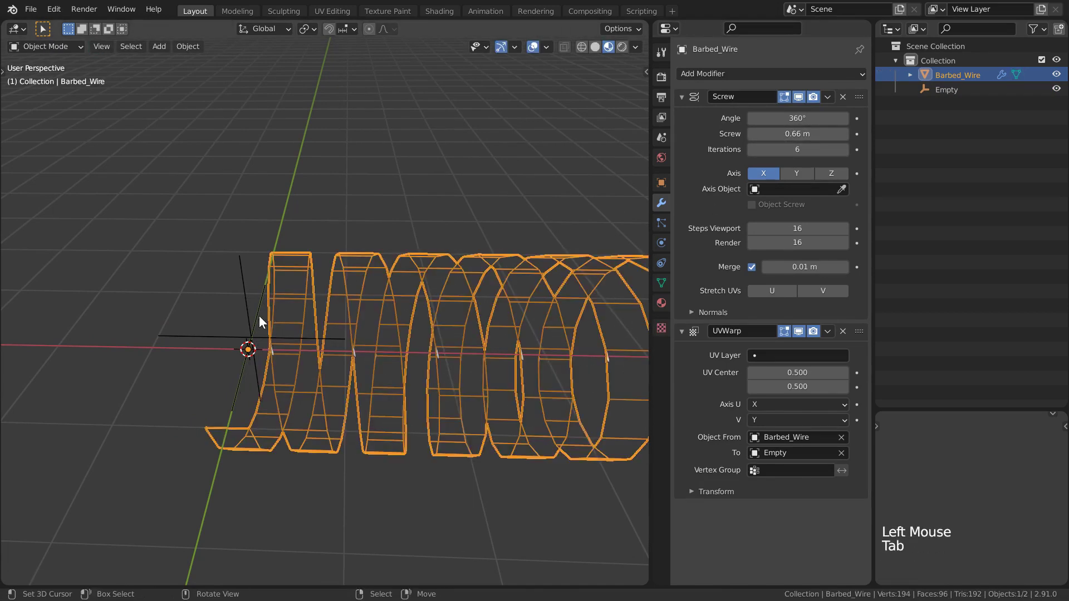
Move the empty along the Y axis to about 0.48 m to fit the wire texture to the narrower strip
right_click(251, 319)
key("g")
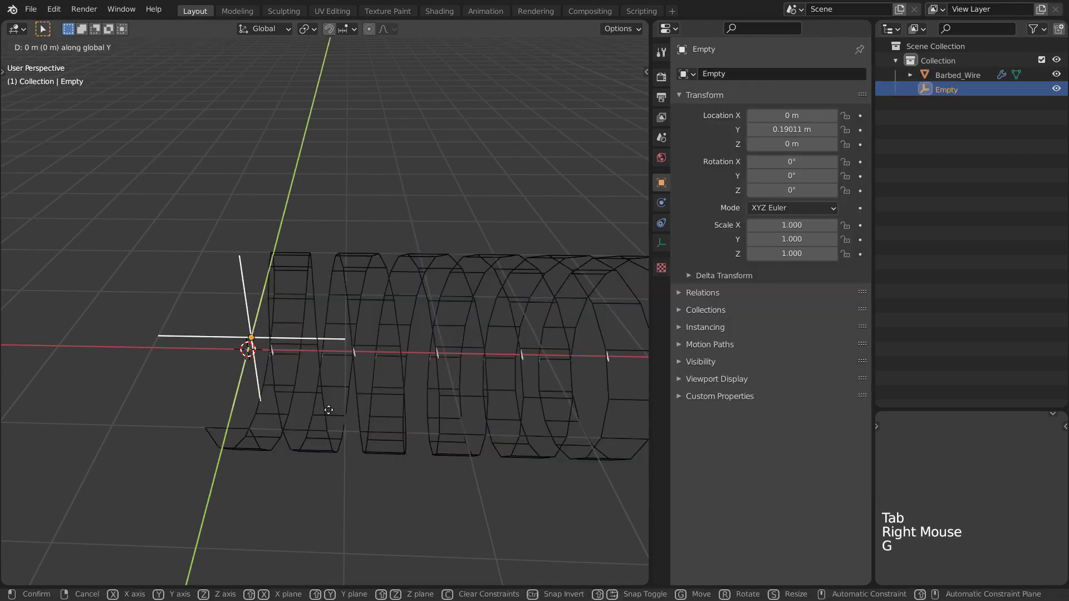
key("shift")
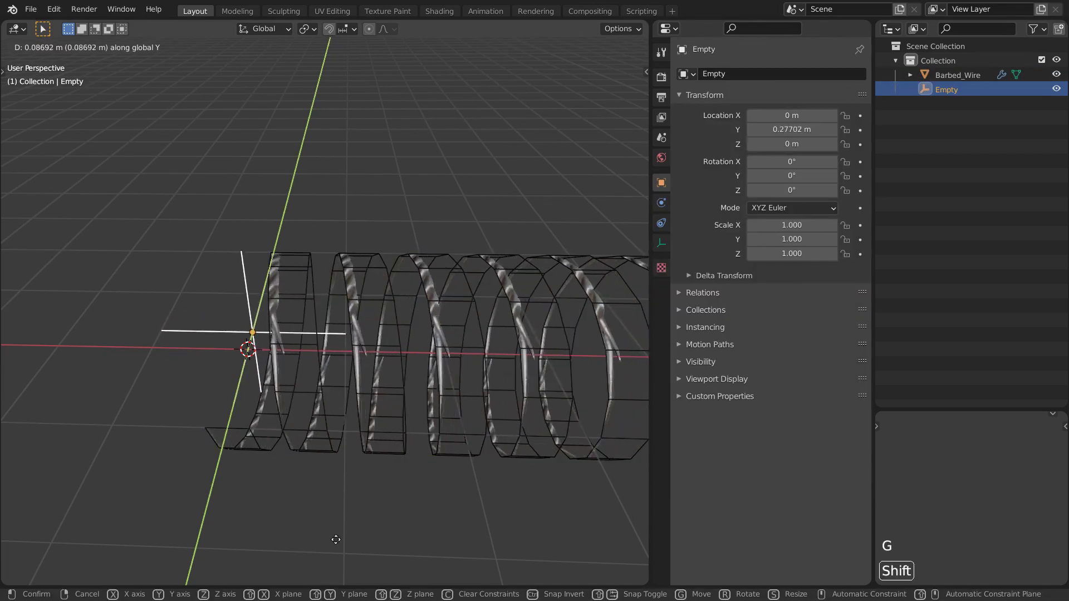
mouse_move(411, 443)
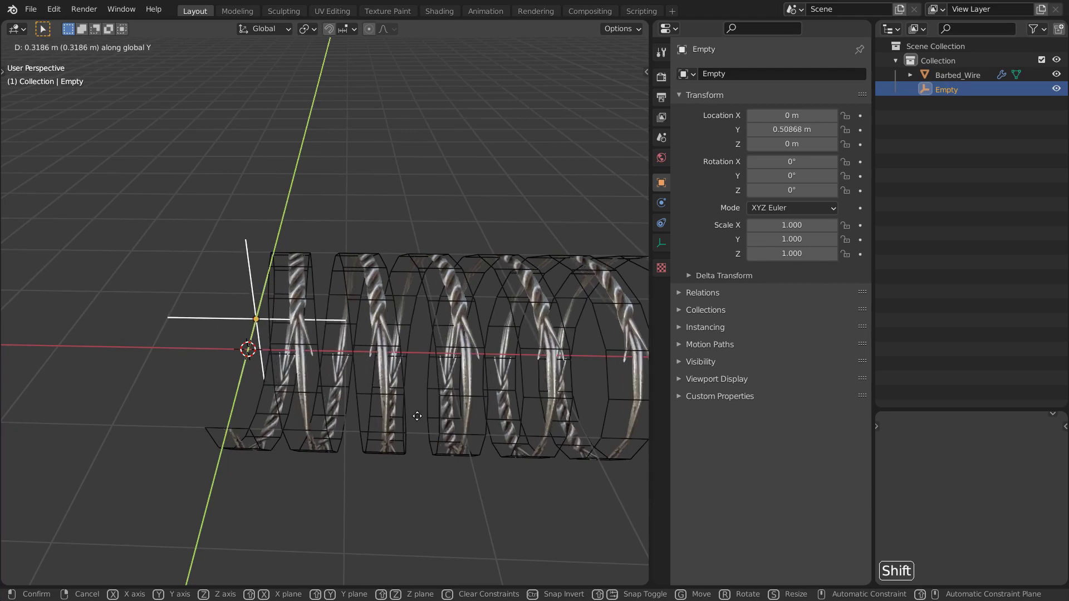
left_click(429, 435)
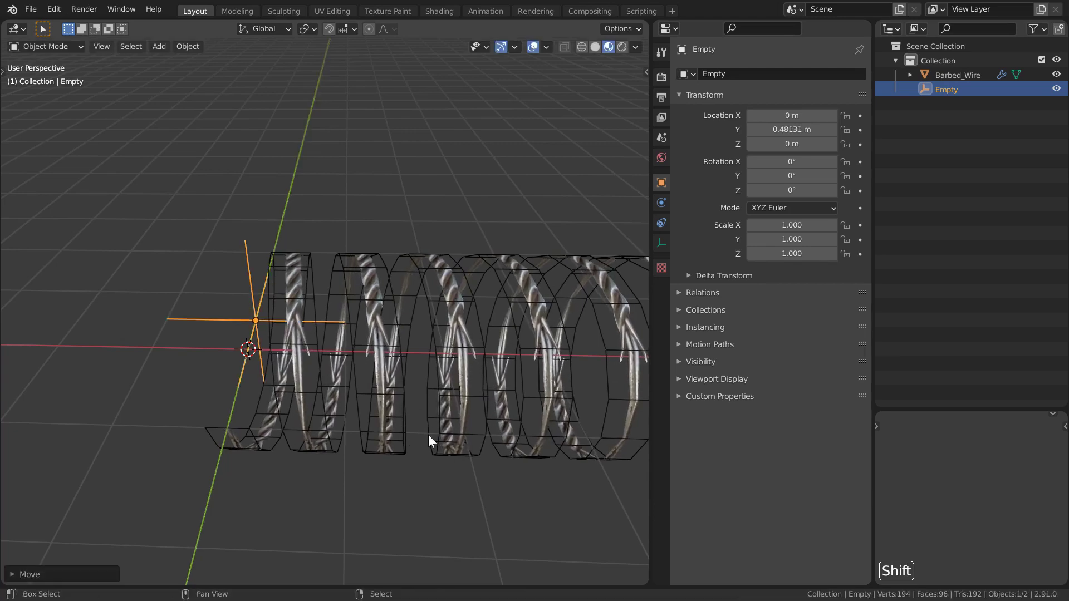
Inspect the textured coil from several angles with overlays hidden, and turn the overlays back on
middle_click_drag(428, 435, 442, 440)
key("shift+alt+z")
middle_click_drag(369, 362, 409, 429)
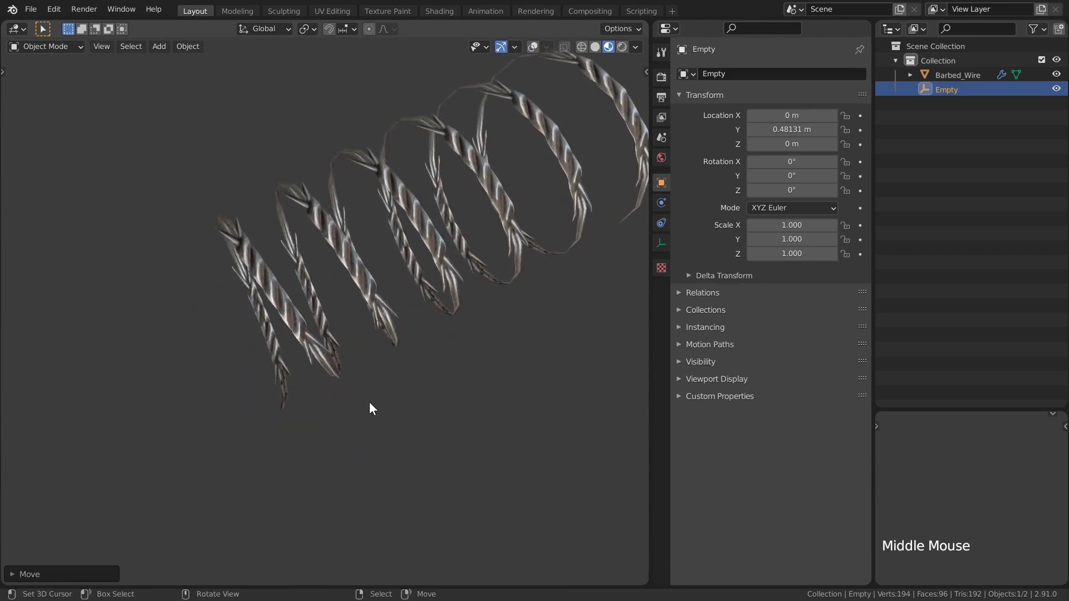
middle_click_drag(262, 403, 439, 372)
key("shift+alt+z")
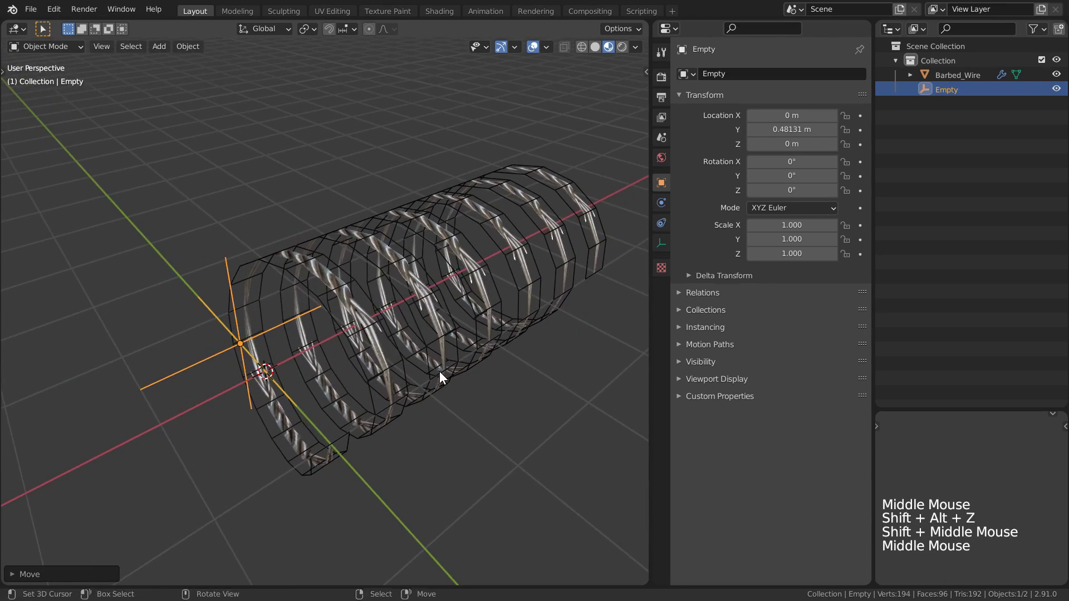
Scale the empty along the X axis to about 0.21 so the barbs keep their proportions around the coil
key("s")
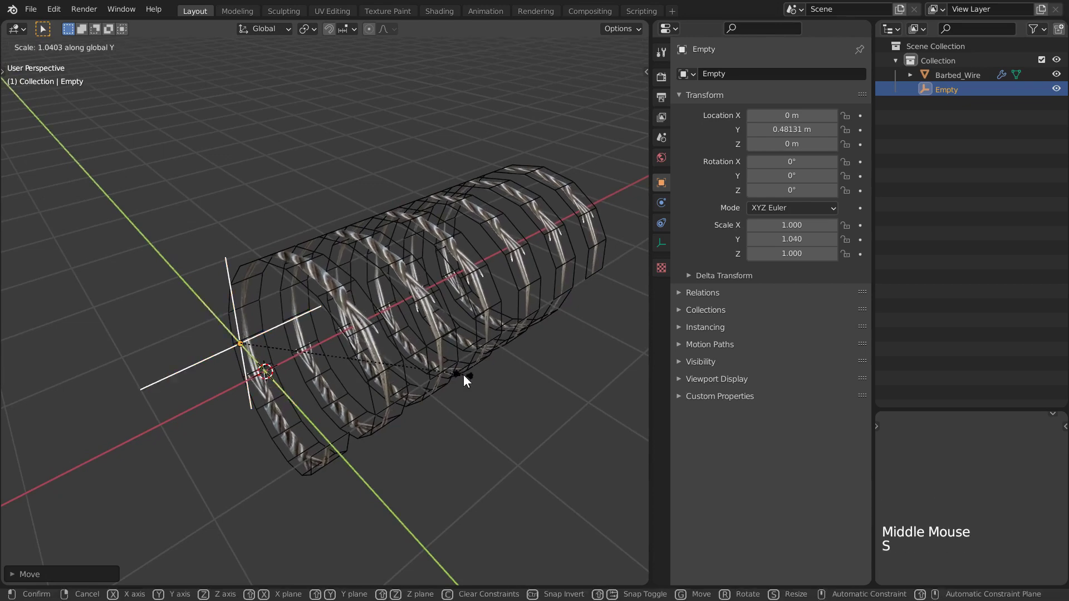
key("Escape")
key("s")
key("x")
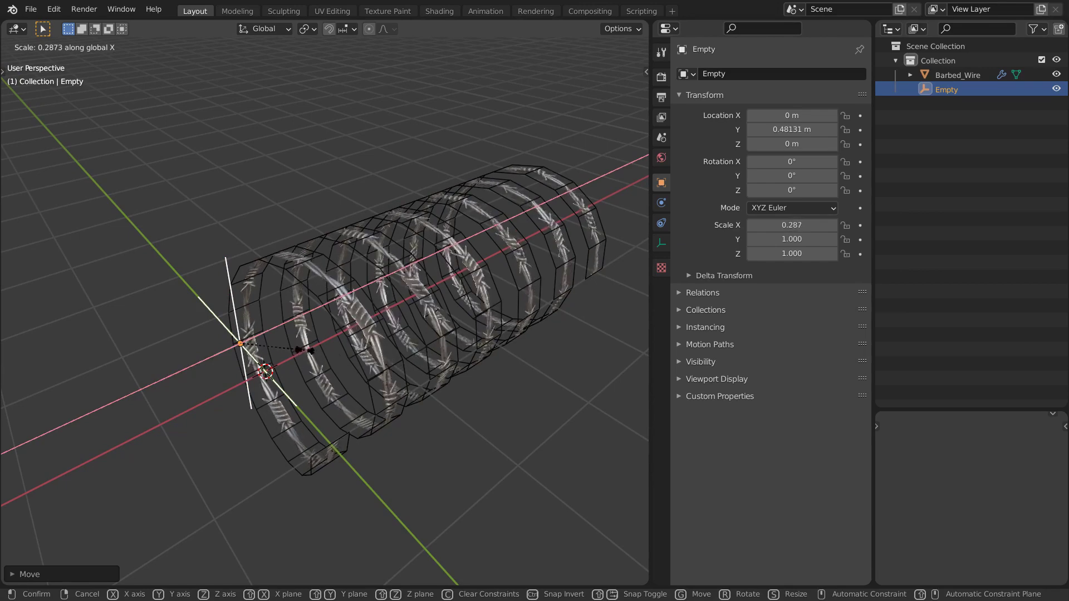
key("shift")
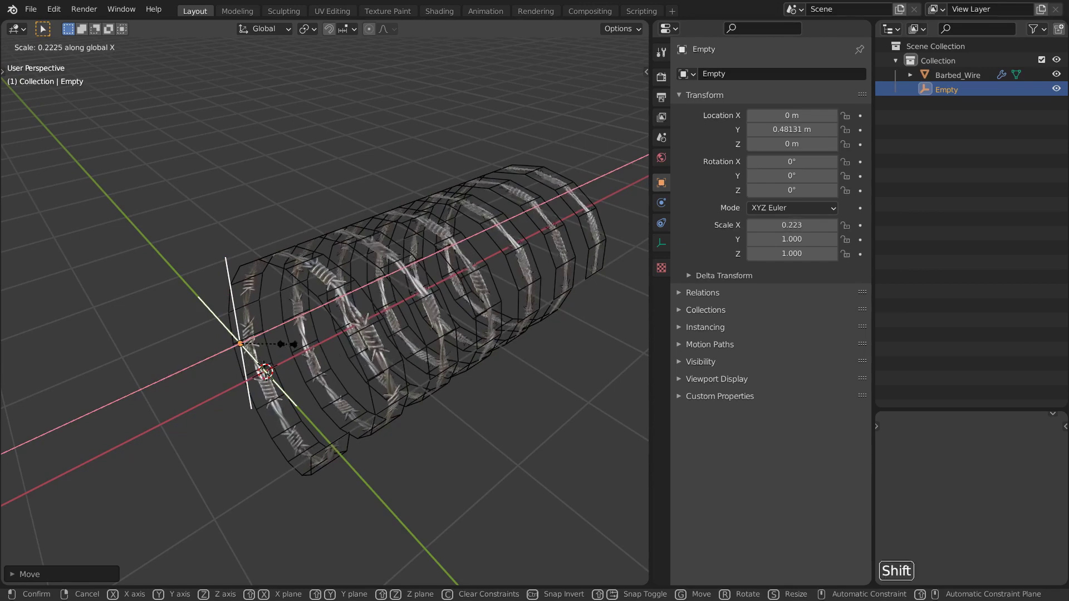
left_click(259, 336)
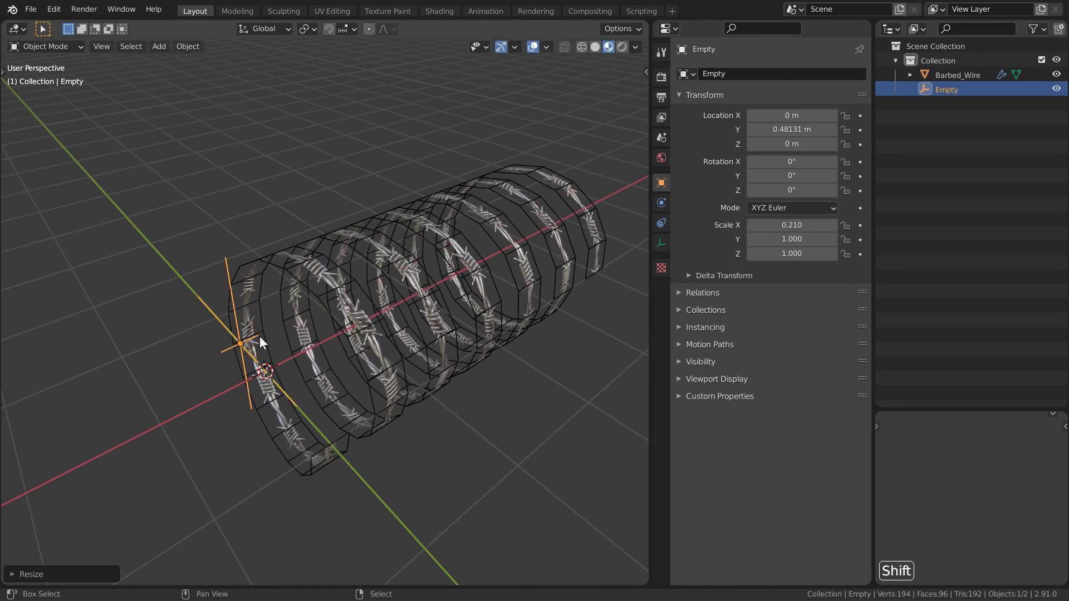
Hide everything except the empty to view it alone, and undo the hiding
middle_click_drag(300, 383, 342, 370)
middle_click_drag(393, 359, 479, 336, "shift")
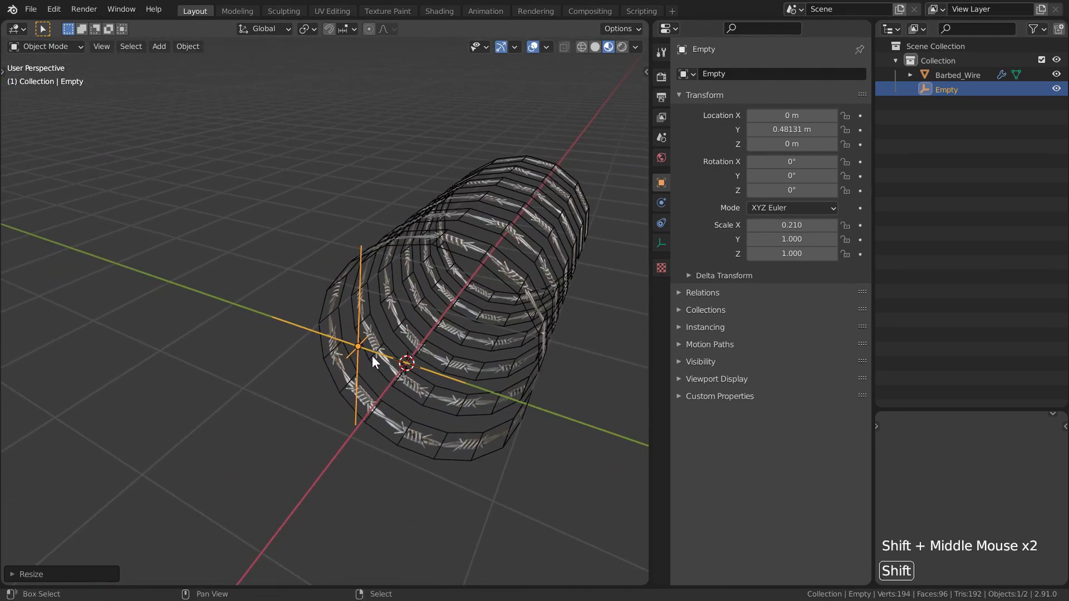
key("shift+h")
middle_click_drag(415, 369, 344, 359)
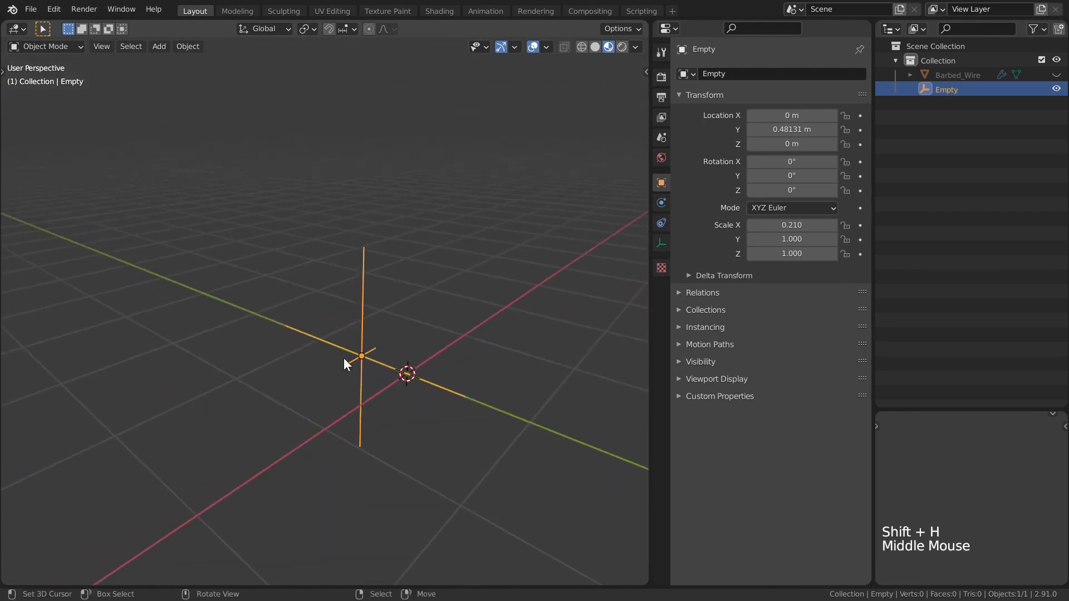
key("ctrl+z")
middle_click_drag(492, 355, 395, 429, "shift")
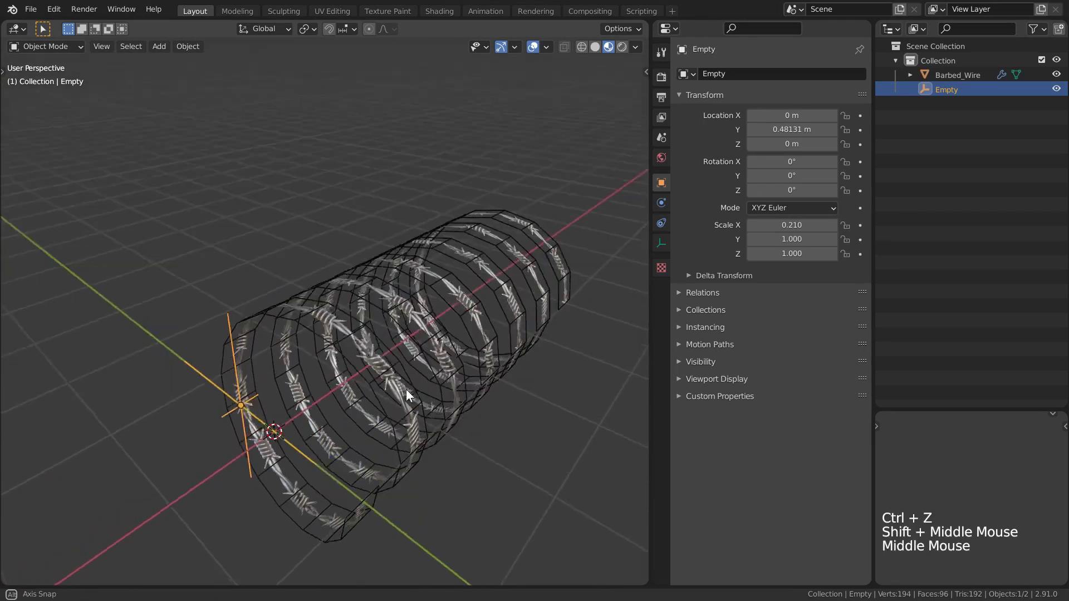
Check the coil with overlays hidden and move the empty along the Y axis to about 0.468 m to adjust the texture placement
key("shift+alt+z")
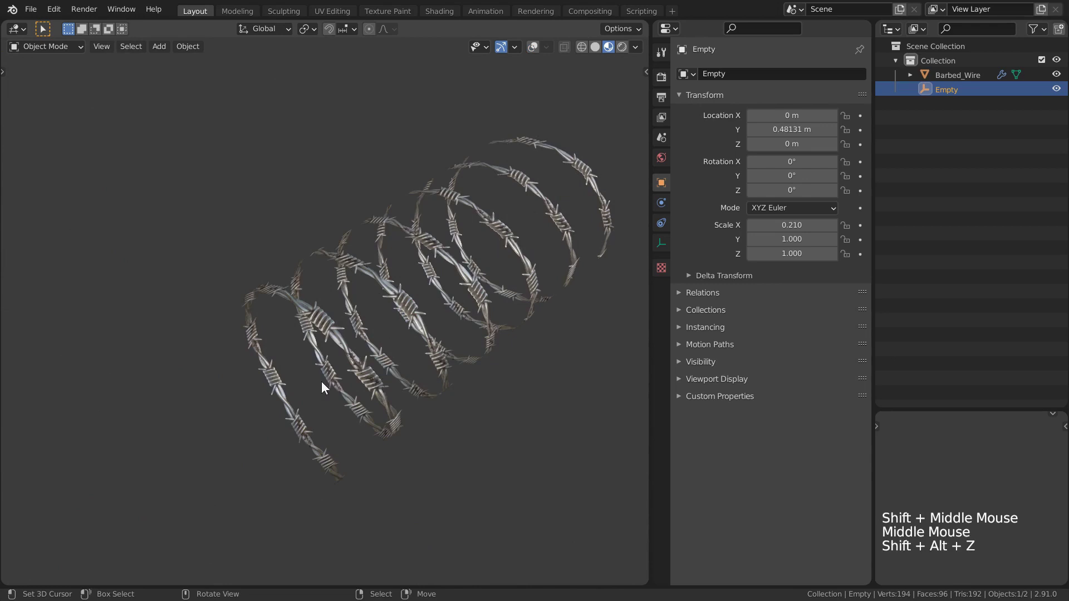
key("shift+alt+z")
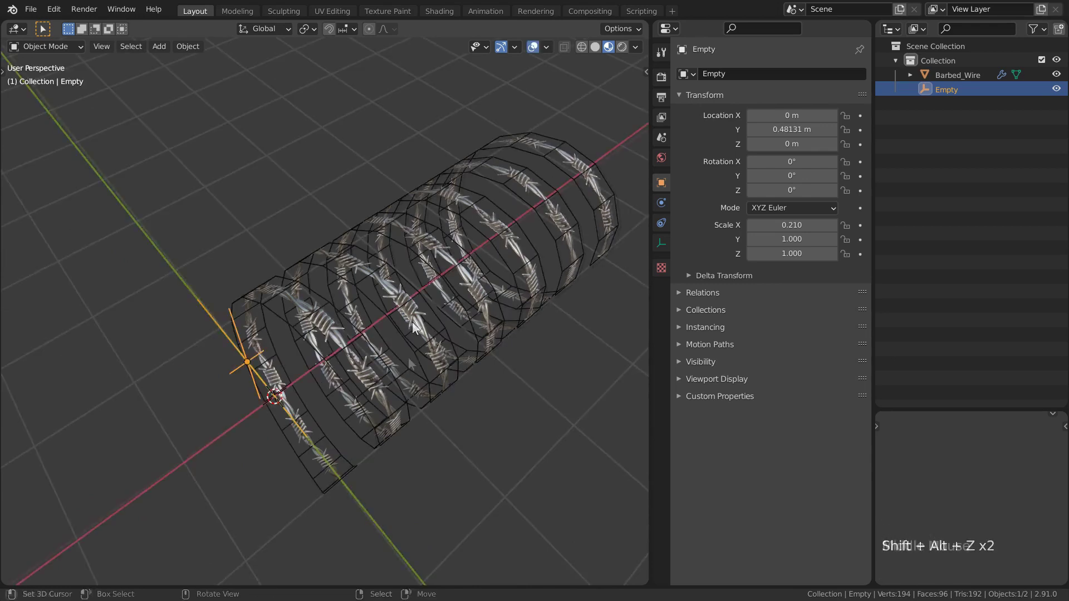
middle_click_drag(412, 322, 388, 356)
key("g")
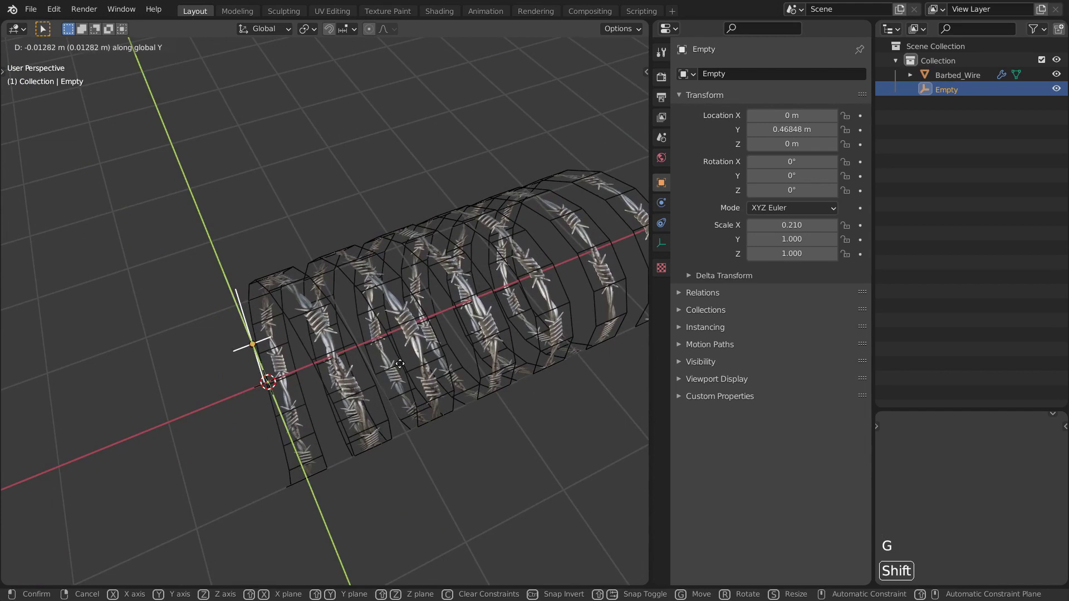
left_click(400, 363)
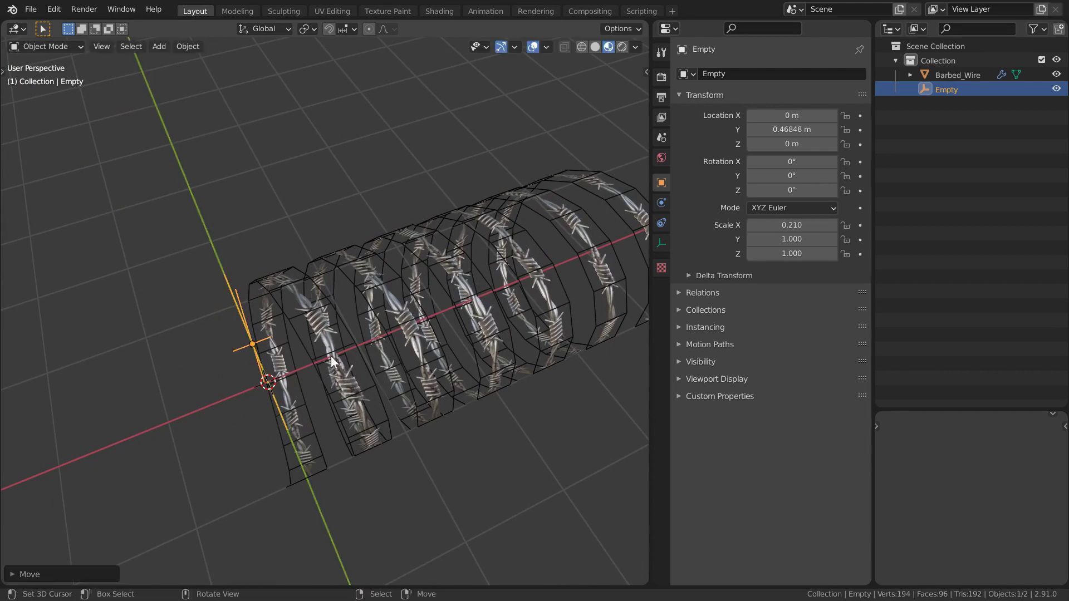
Inspect the coil with overlays hidden, and turn off the Wireframe overlay
key("shift+alt+z")
middle_click_drag(390, 443, 409, 414)
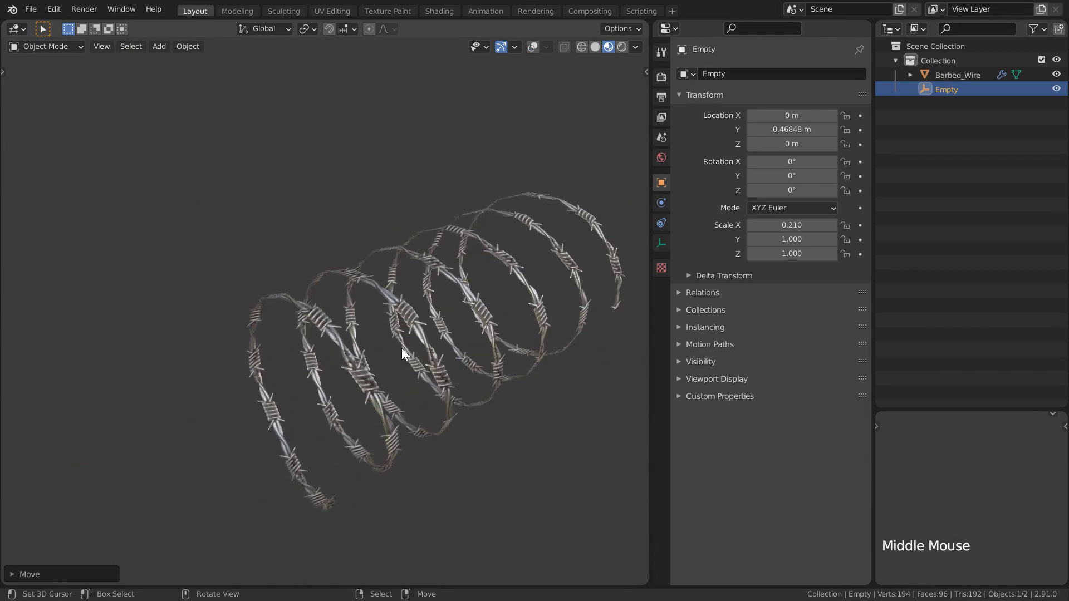
key("shift+alt+z")
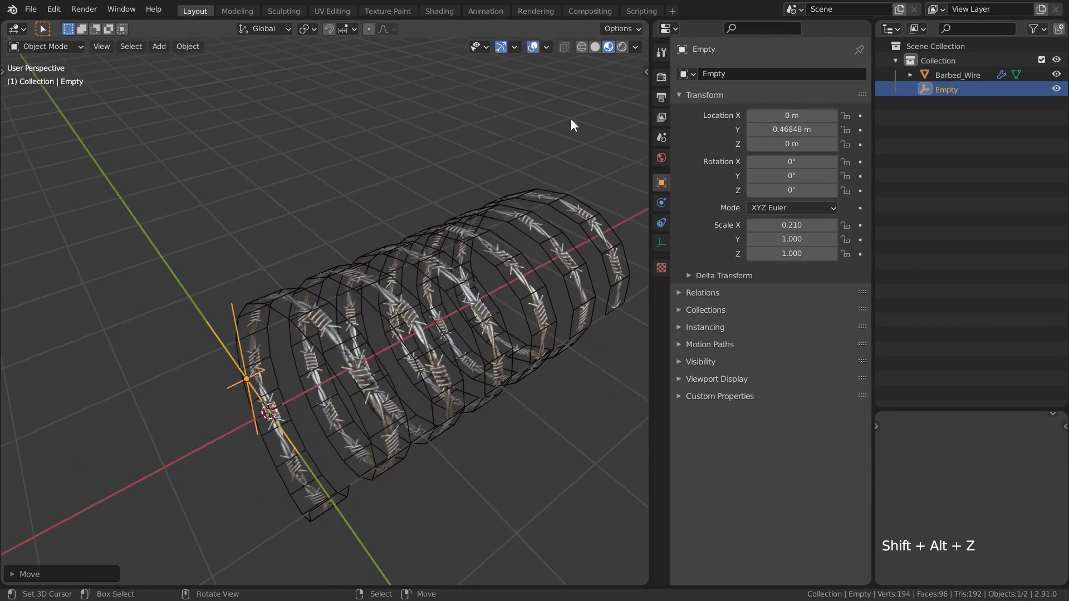
left_click(549, 46)
left_click(458, 299)
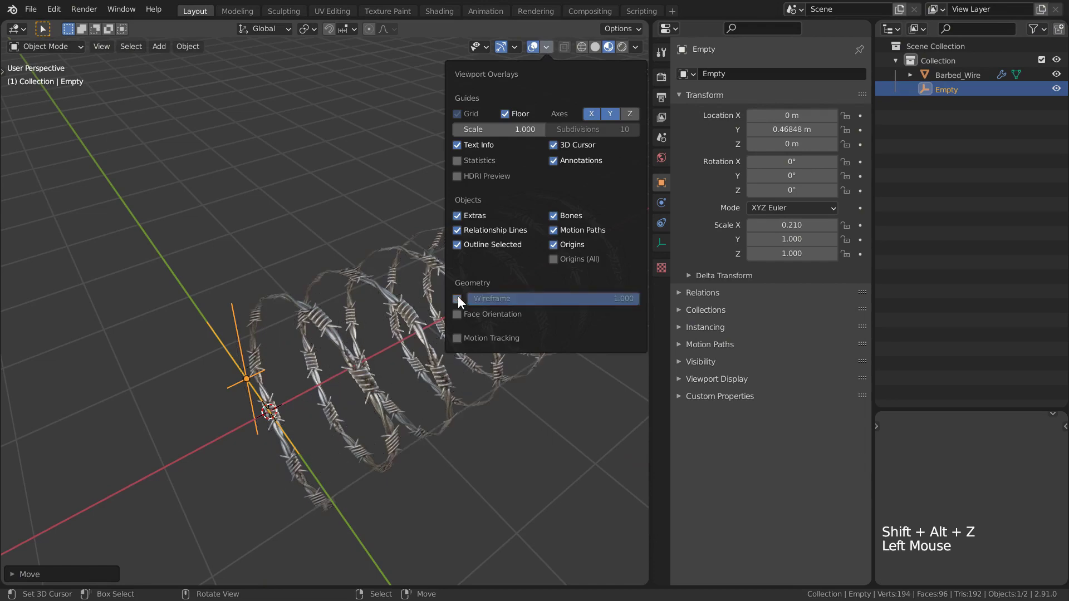
middle_click_drag(493, 448, 431, 429, "shift")
Select the barbed-wire coil and set its Screw modifier's iterations to 8
key("alt+a")
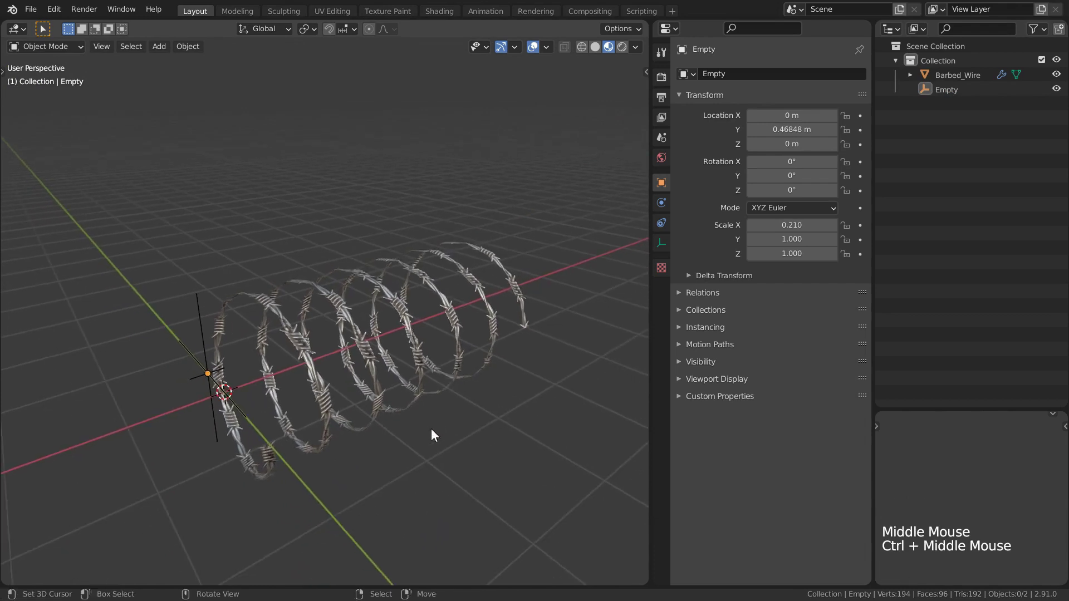
right_click(412, 333)
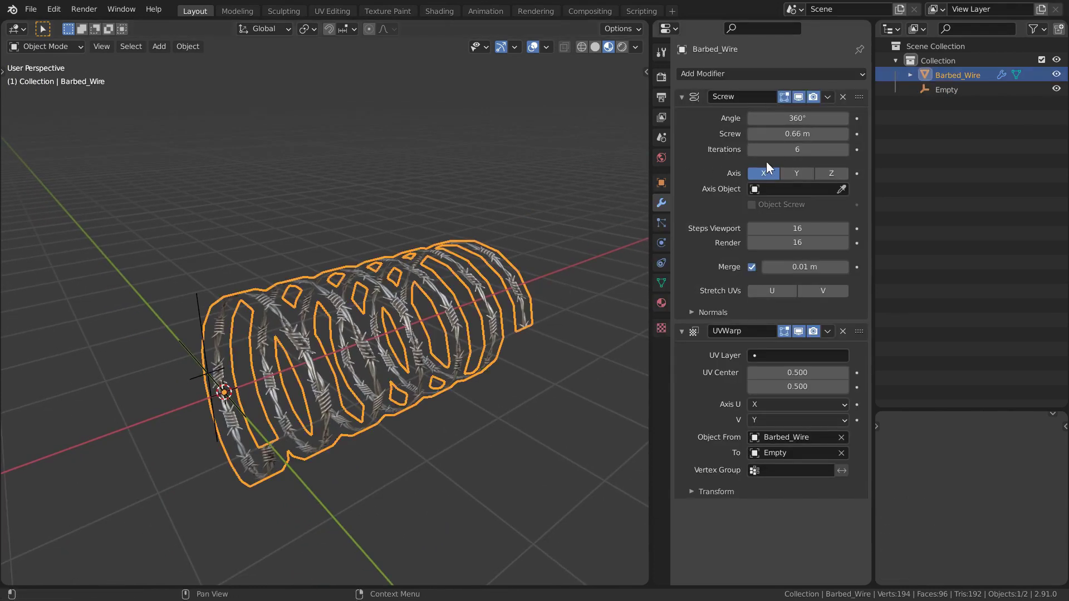
mouse_move(797, 149)
left_mouse_down()
mouse_move(840, 149)
mouse_move(763, 150)
mouse_move(802, 149)
left_mouse_up()
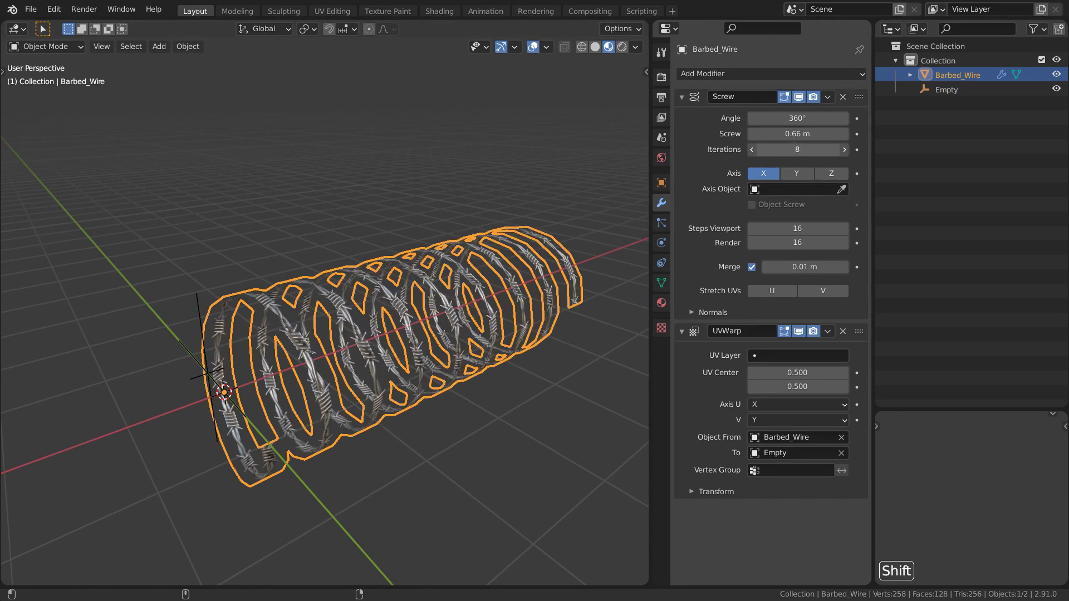
middle_click_drag(502, 250, 444, 281, "shift")
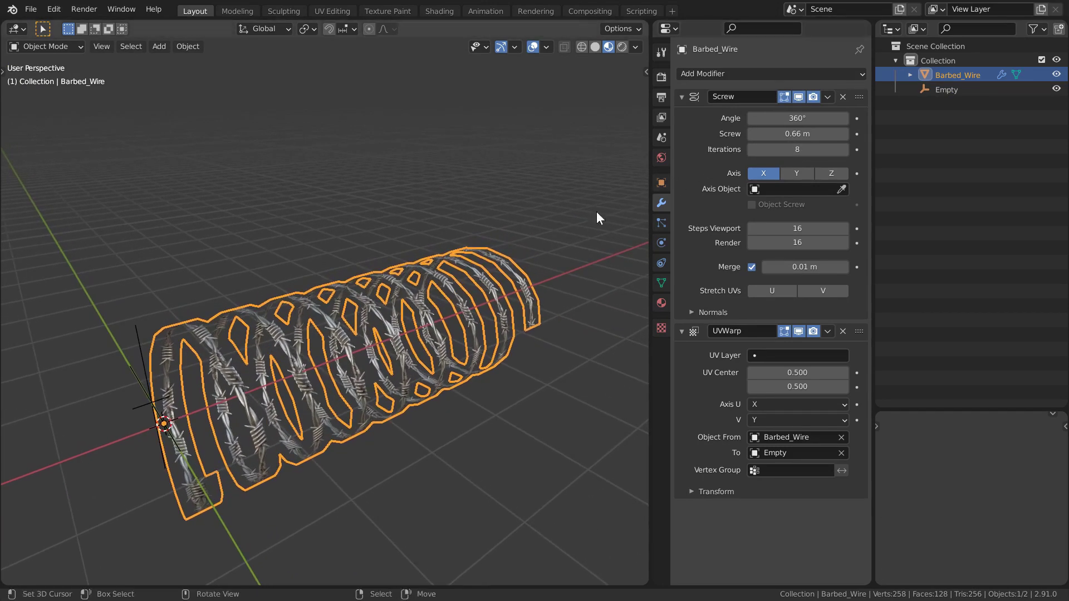
Stretch the coil by setting the Screw offset to 2.16 m, and check its full length with and without overlays
key("shift+alt+z")
mouse_move(797, 134)
left_mouse_down()
mouse_move(835, 134)
mouse_move(819, 134)
left_mouse_up()
scroll(513, 295, "down", 2)
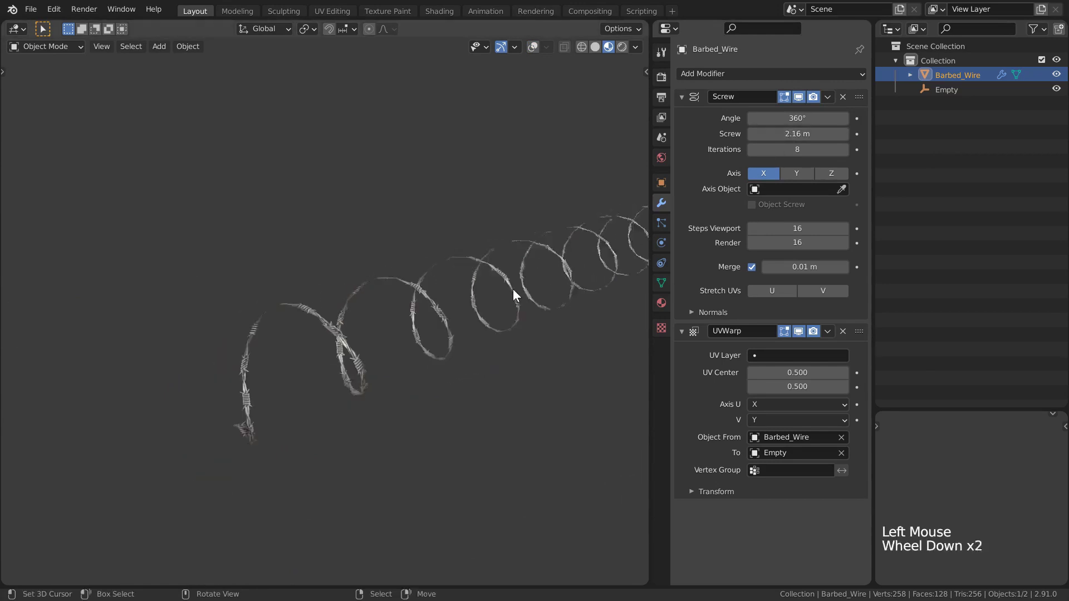
scroll(514, 290, "down", 1)
middle_click_drag(514, 291, 290, 371, "shift")
key("shift+alt+z")
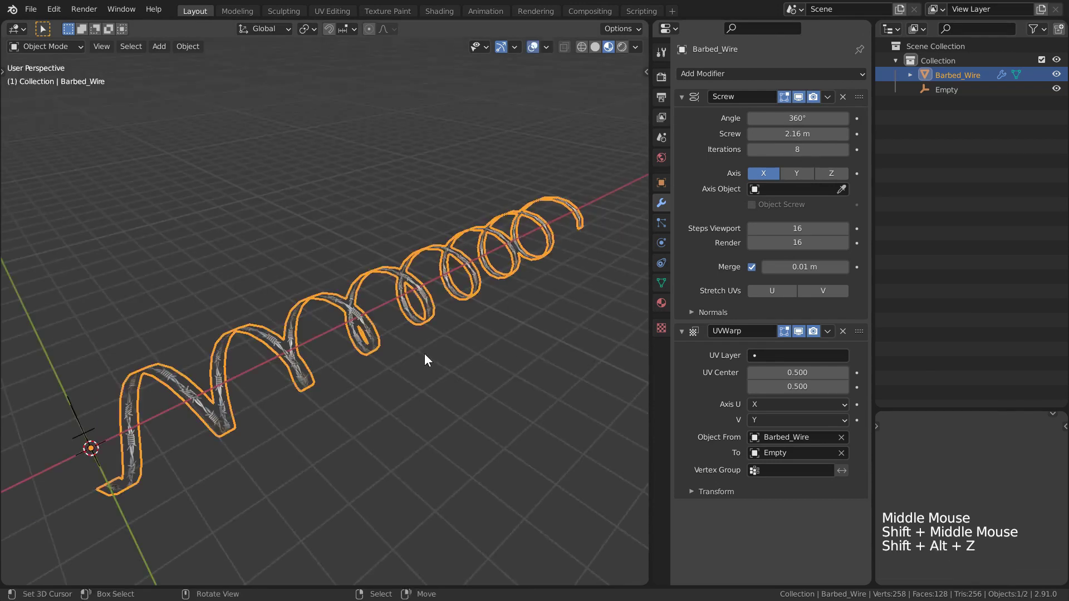
middle_click_drag(468, 384, 526, 306, "shift")
Reduce the coil's Screw viewport steps to 4 and inspect the low-resolution wire with overlays hidden
right_click(195, 380)
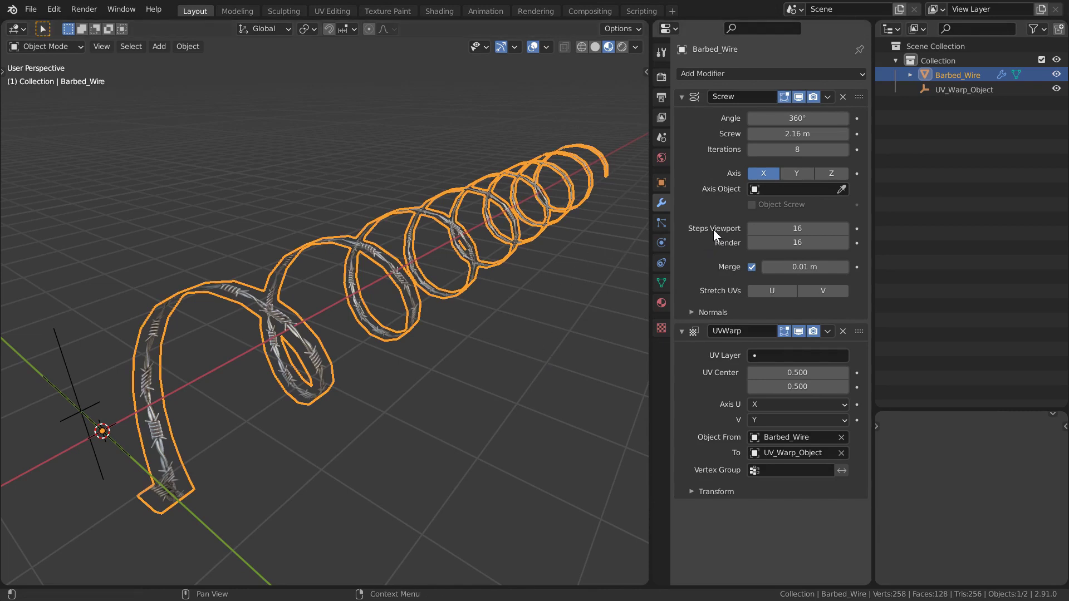
left_click_drag(788, 228, 757, 228, "shift")
key("shift+alt+z")
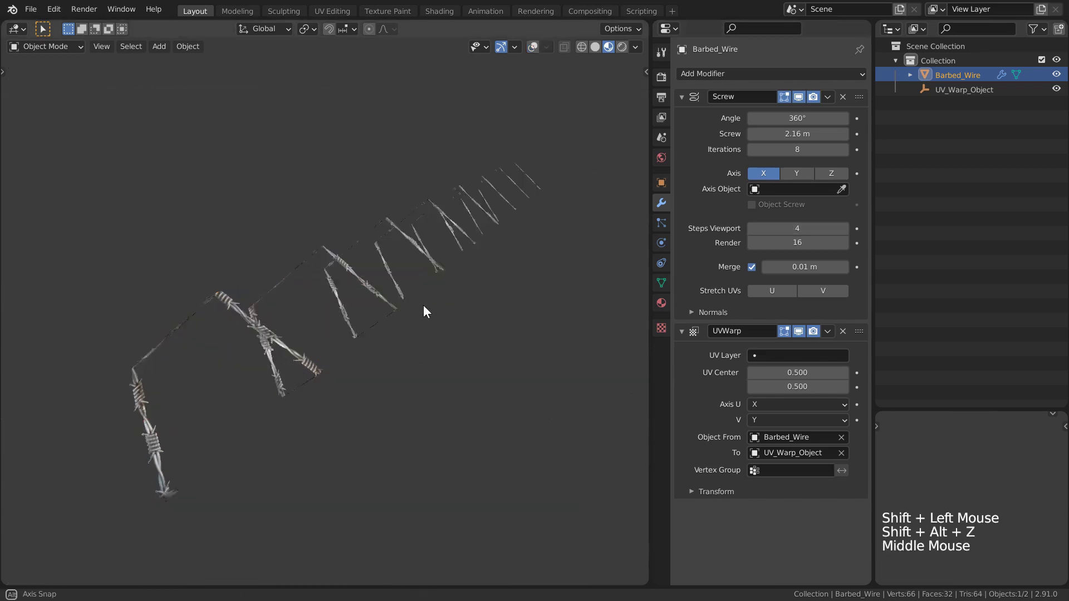
middle_click_drag(423, 305, 453, 298)
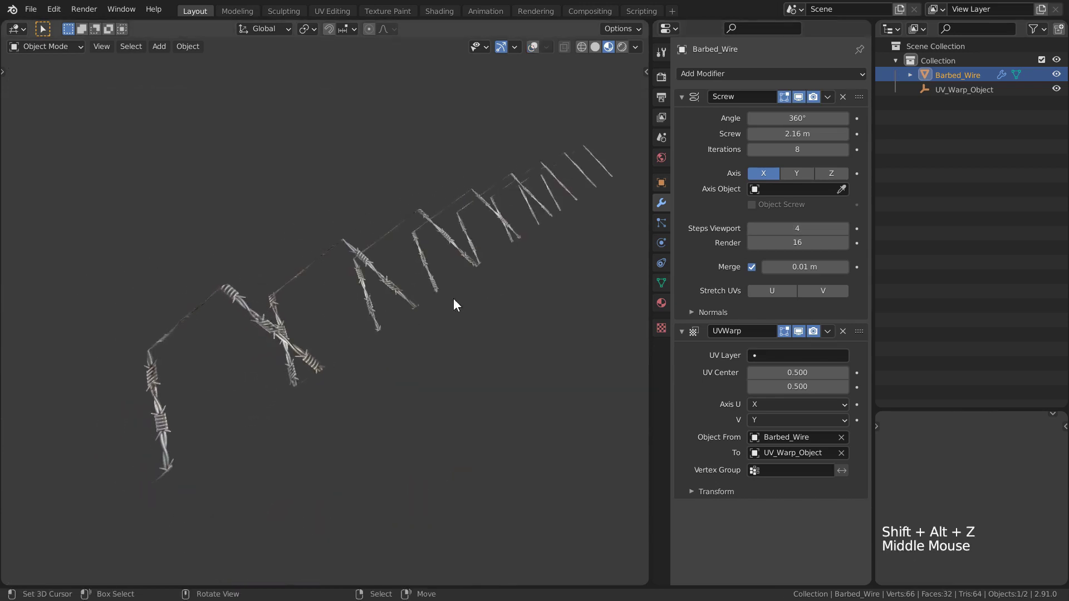
key("shift+alt+z")
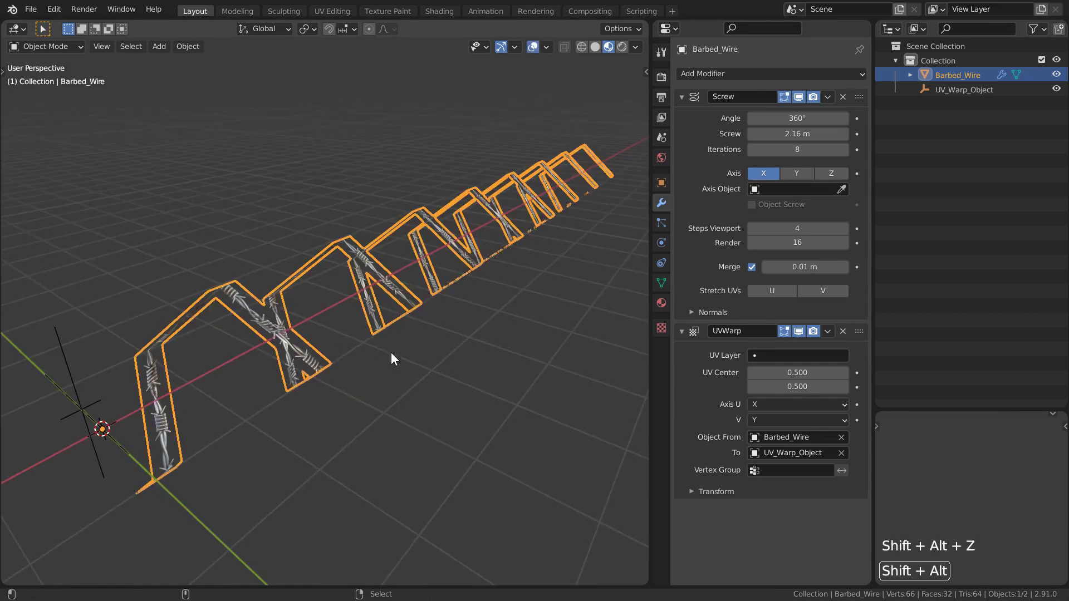
Raise the coil's Screw viewport steps to 75 and compare its wireframe and textured shading
mouse_move(796, 228)
left_mouse_down("shift")
mouse_move(835, 228)
mouse_move(770, 235)
left_mouse_up("shift")
key("shift+z")
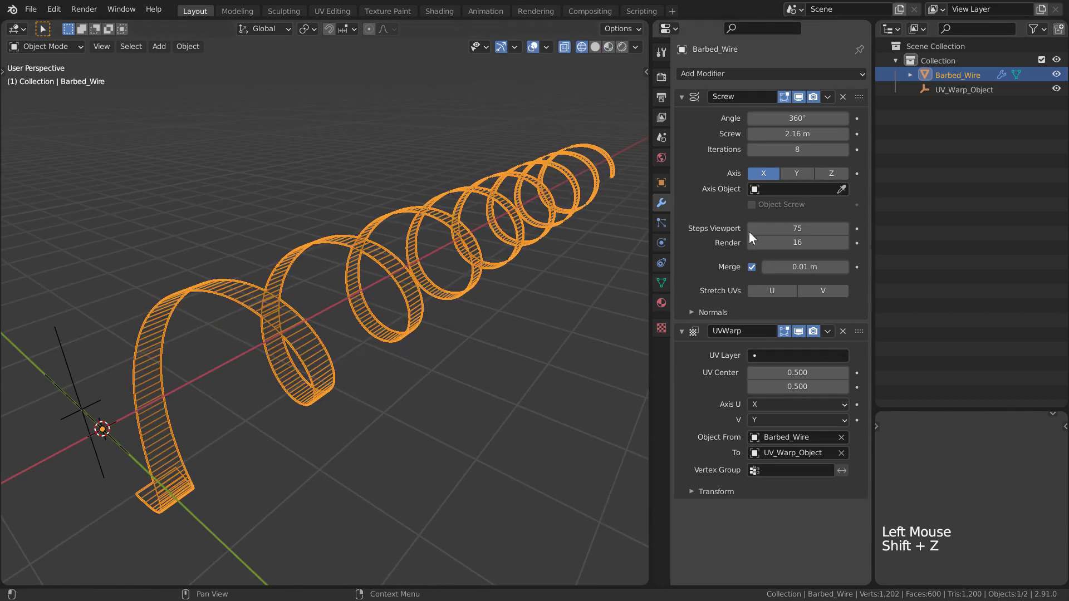
key("shift+z")
key("shift+z")
key("shift+z")
key("shift+z")
Check the dense coil with overlays hidden, and set the Screw viewport steps to 16 in wireframe shading
key("shift+alt+z")
middle_click_drag(615, 261, 453, 322)
key("shift+alt+z")
key("shift+z")
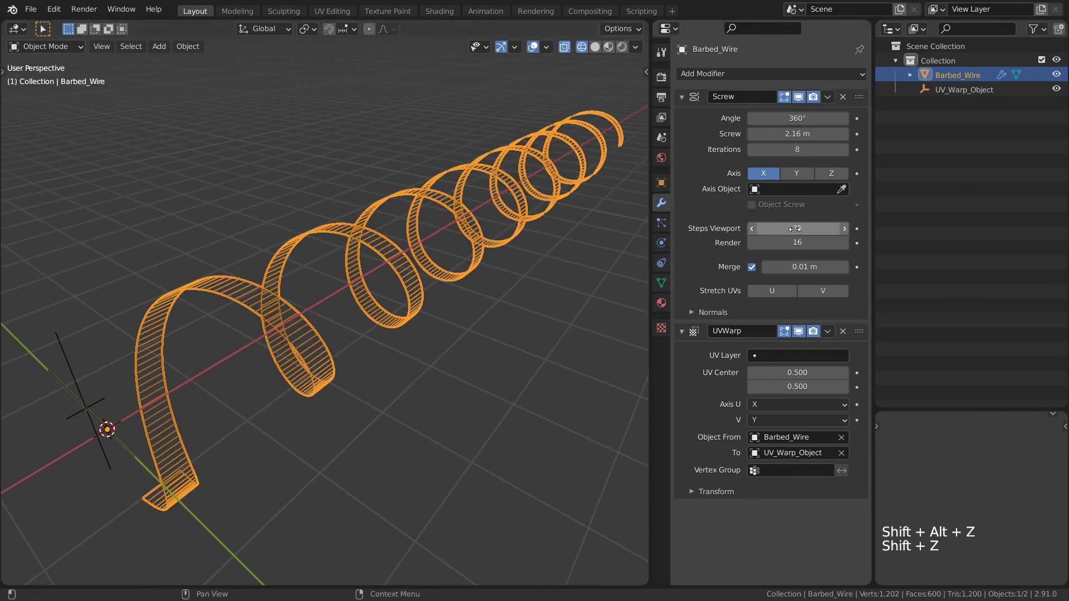
left_click_drag(798, 228, 704, 228)
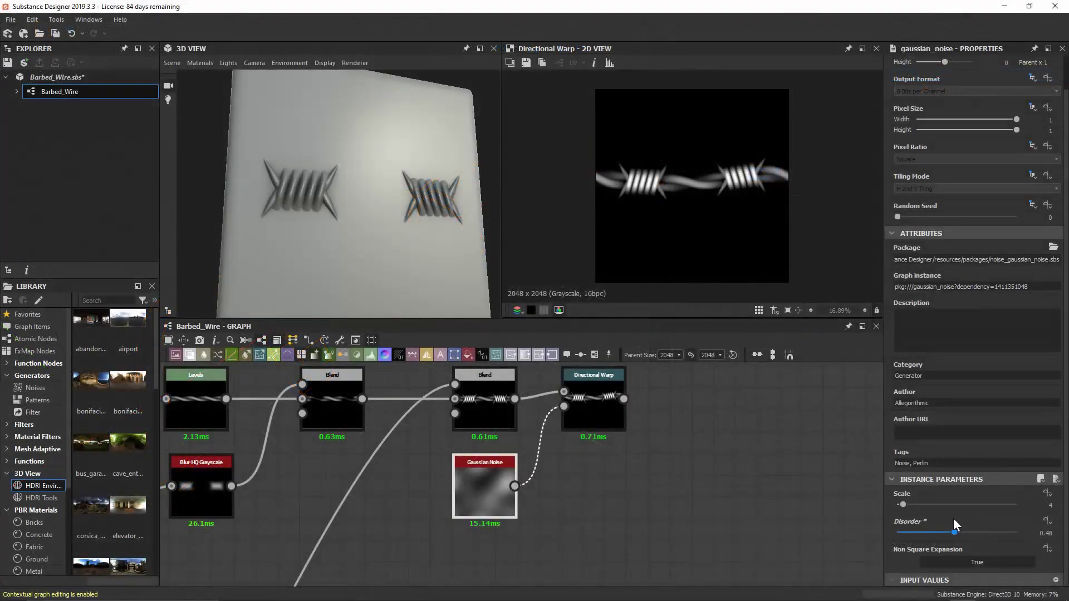
In Substance Designer, reduce the Gaussian Noise node's Disorder to 0.37 and then lower it further
left_click_drag(954, 518, 940, 516)
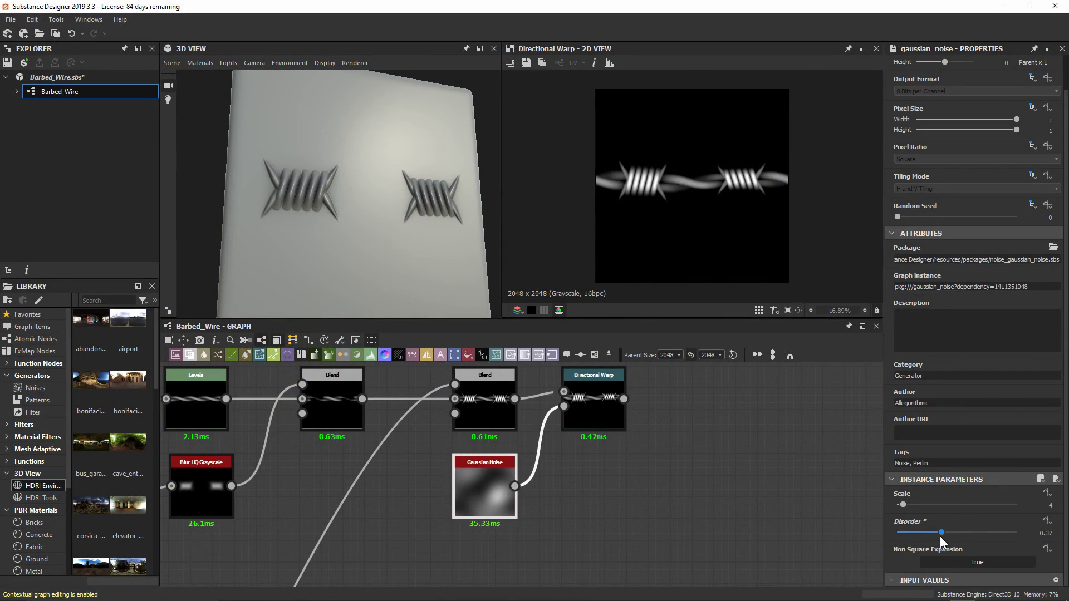
left_click_drag(943, 536, 907, 528)
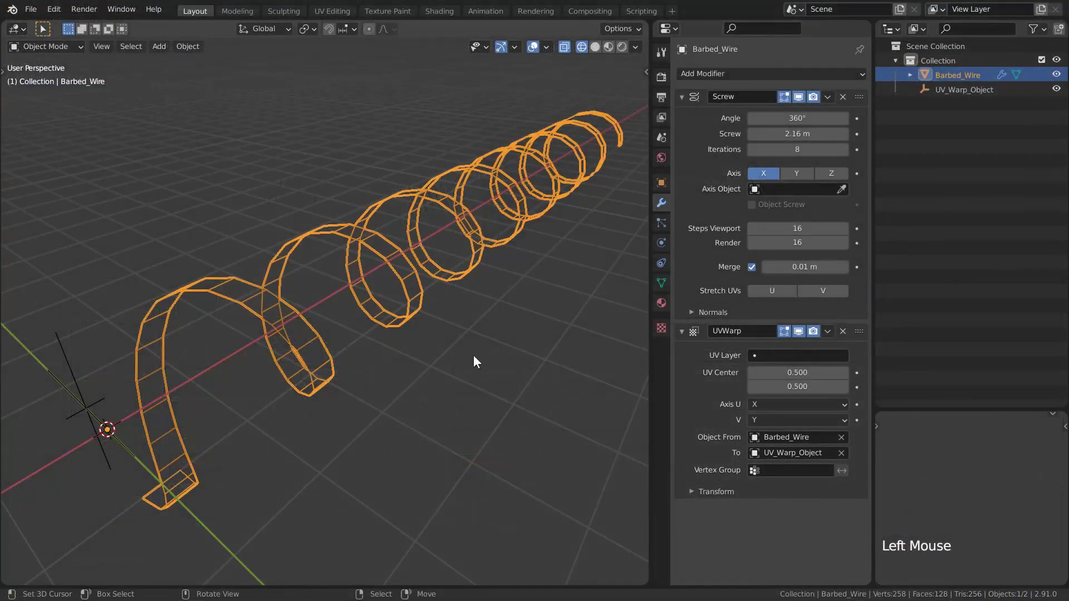
Back in Blender, return the coil to Material Preview shading with overlays hidden and set the Screw offset to 0.65 m
key("shift+z")
key("shift+alt+z")
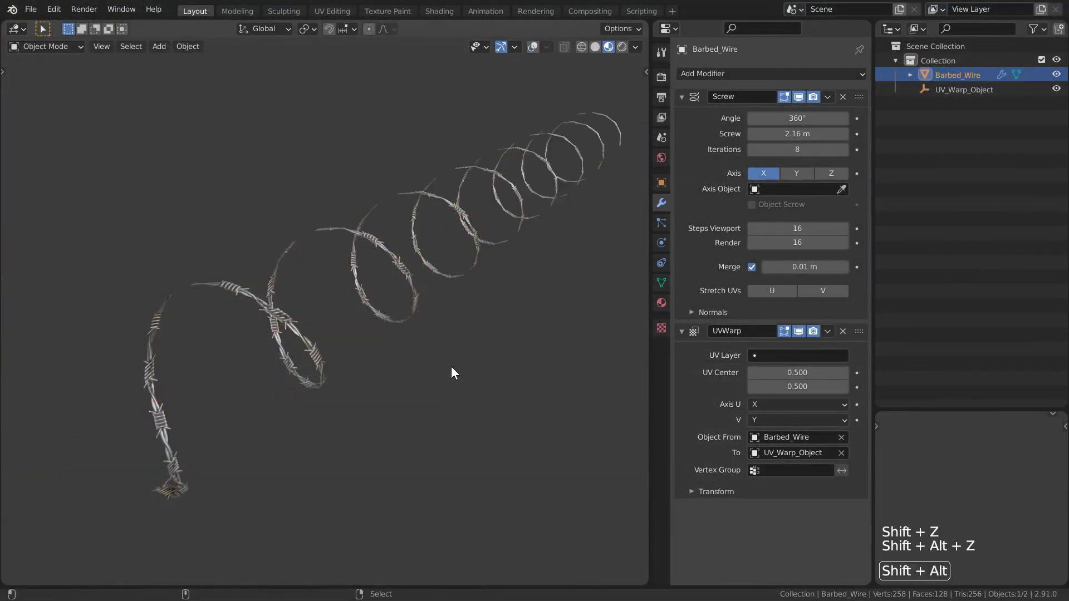
scroll(457, 372, "down", 2)
middle_click_drag(559, 315, 540, 329, "shift")
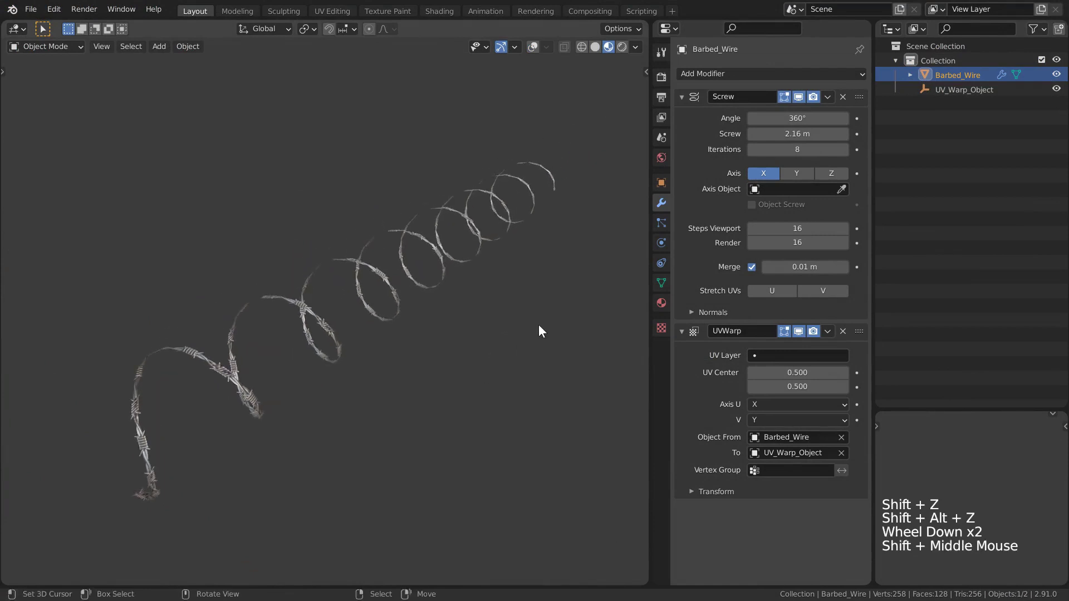
left_click(790, 129)
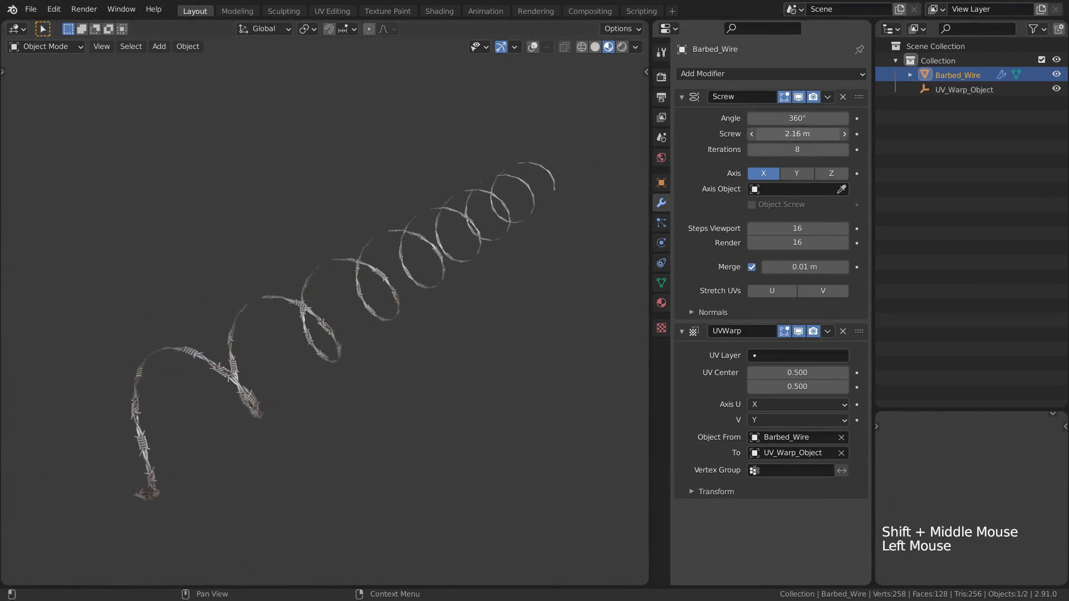
left_click_drag(791, 133, 740, 134)
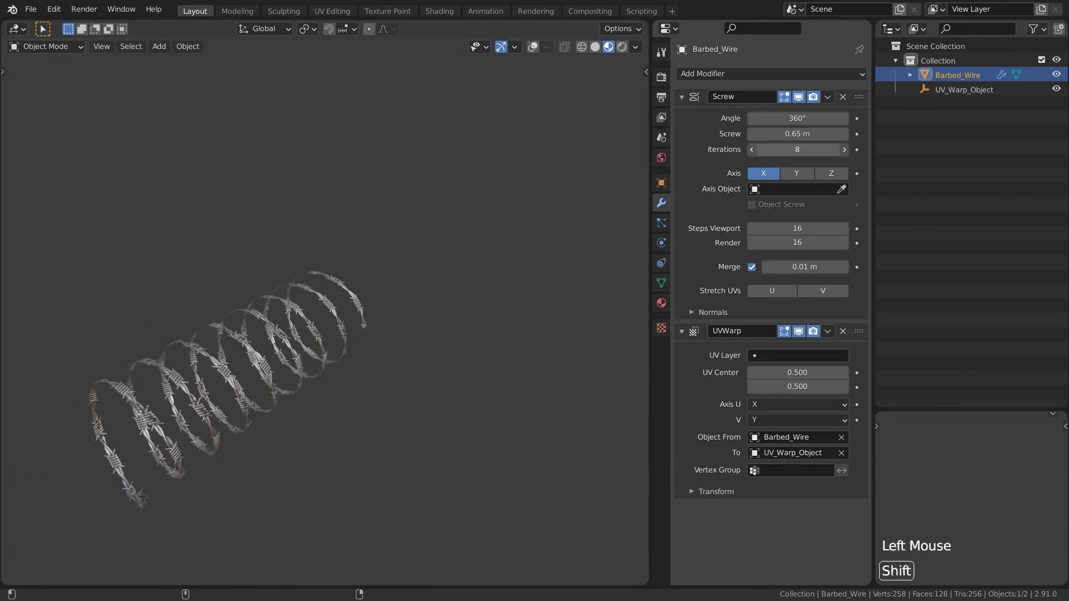
Set the coil's Screw iterations to 6 and its offset to 1.64 m, and view the stretched wire
left_click_drag(798, 149, 835, 133)
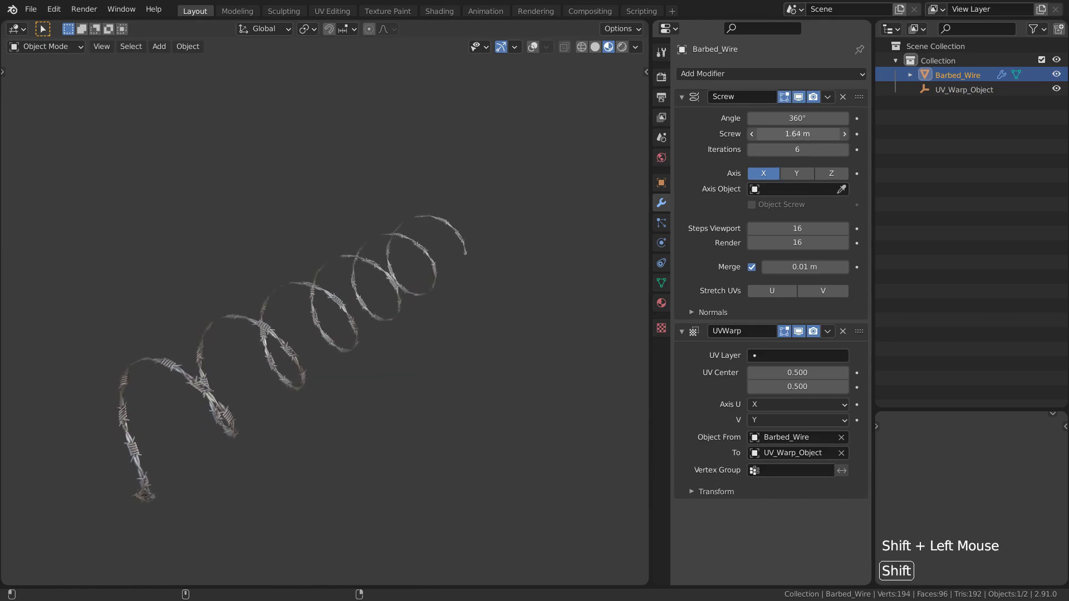
middle_click_drag(416, 353, 544, 308, "shift")
middle_click_drag(544, 308, 505, 302)
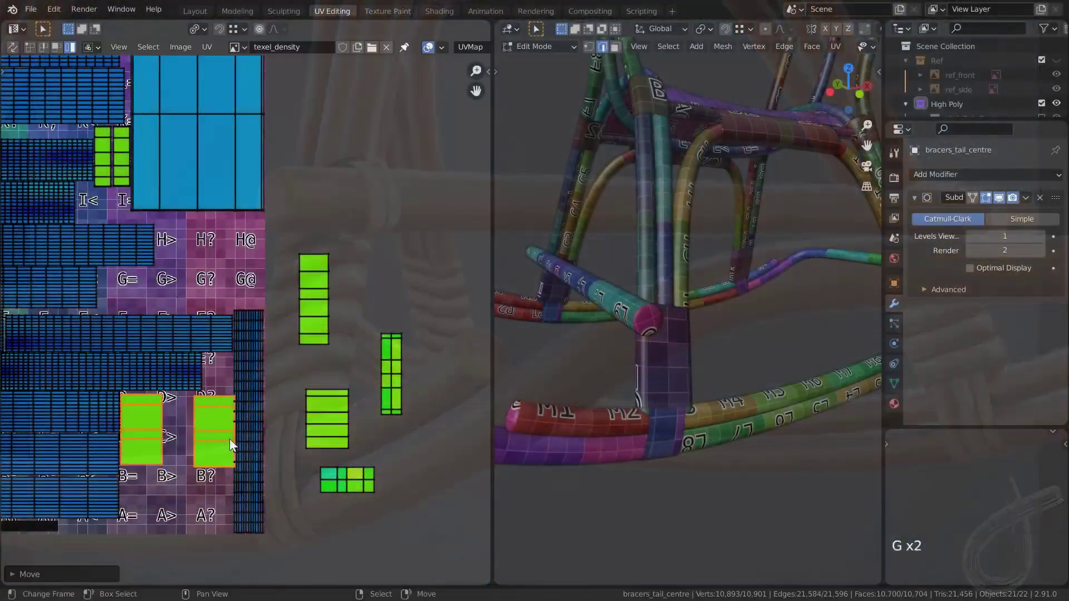
Select a UV island of the rattan rocker in the UV layout and start moving it
scroll(171, 480, "up", 2)
middle_click_drag(171, 480, 332, 346)
scroll(345, 362, "up", 2)
right_click(371, 377)
key("g")
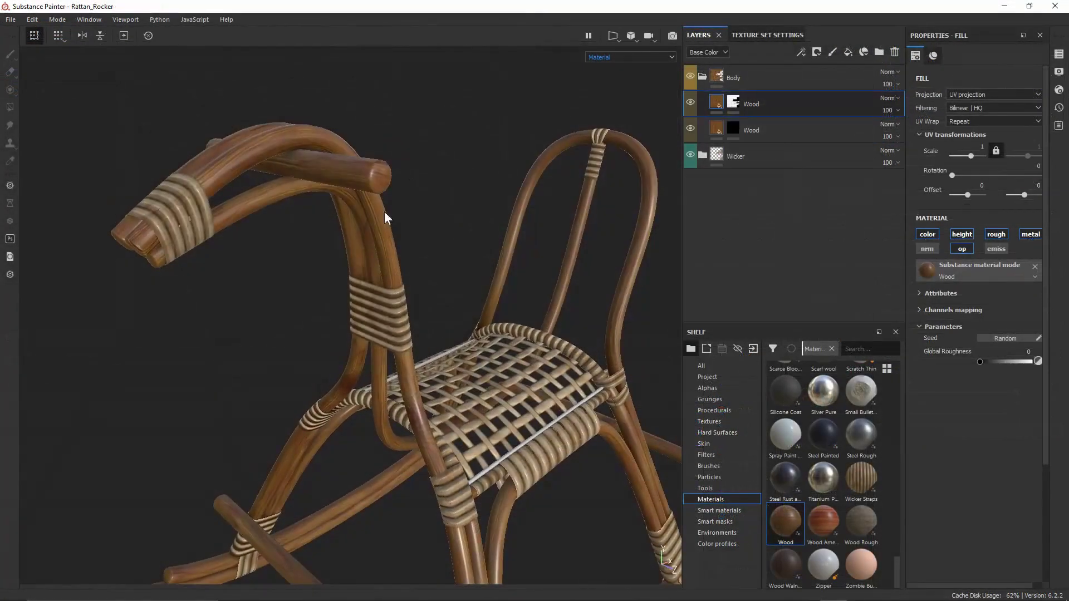
left_click_drag(387, 218, 312, 220, "alt")
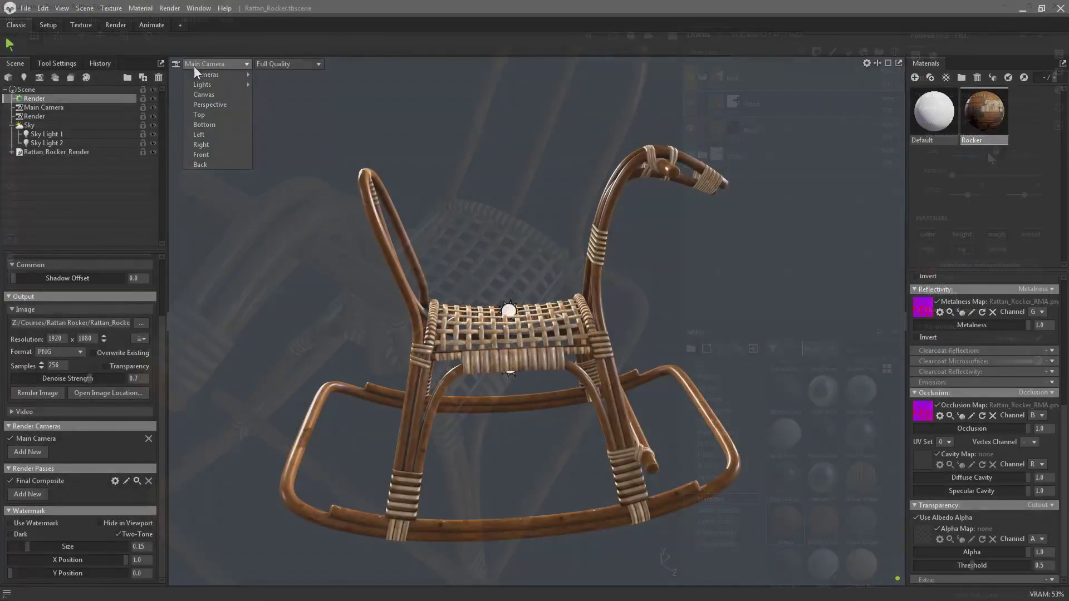
In Marmoset Toolbag, switch the rattan rocker's viewport to the Render camera
left_click(195, 65)
mouse_move(198, 74)
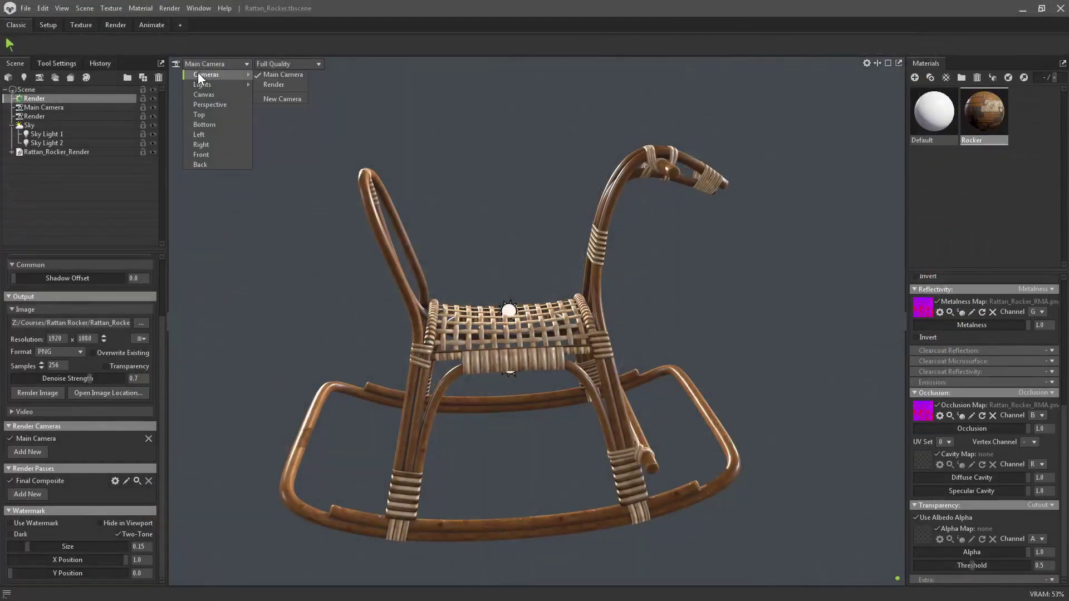
left_click(289, 85)
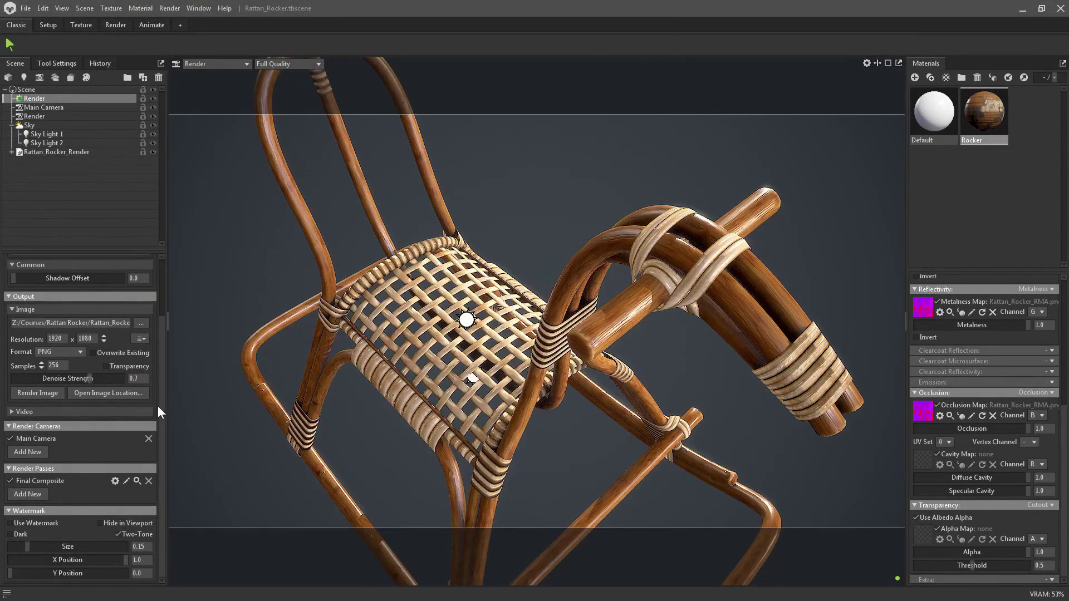